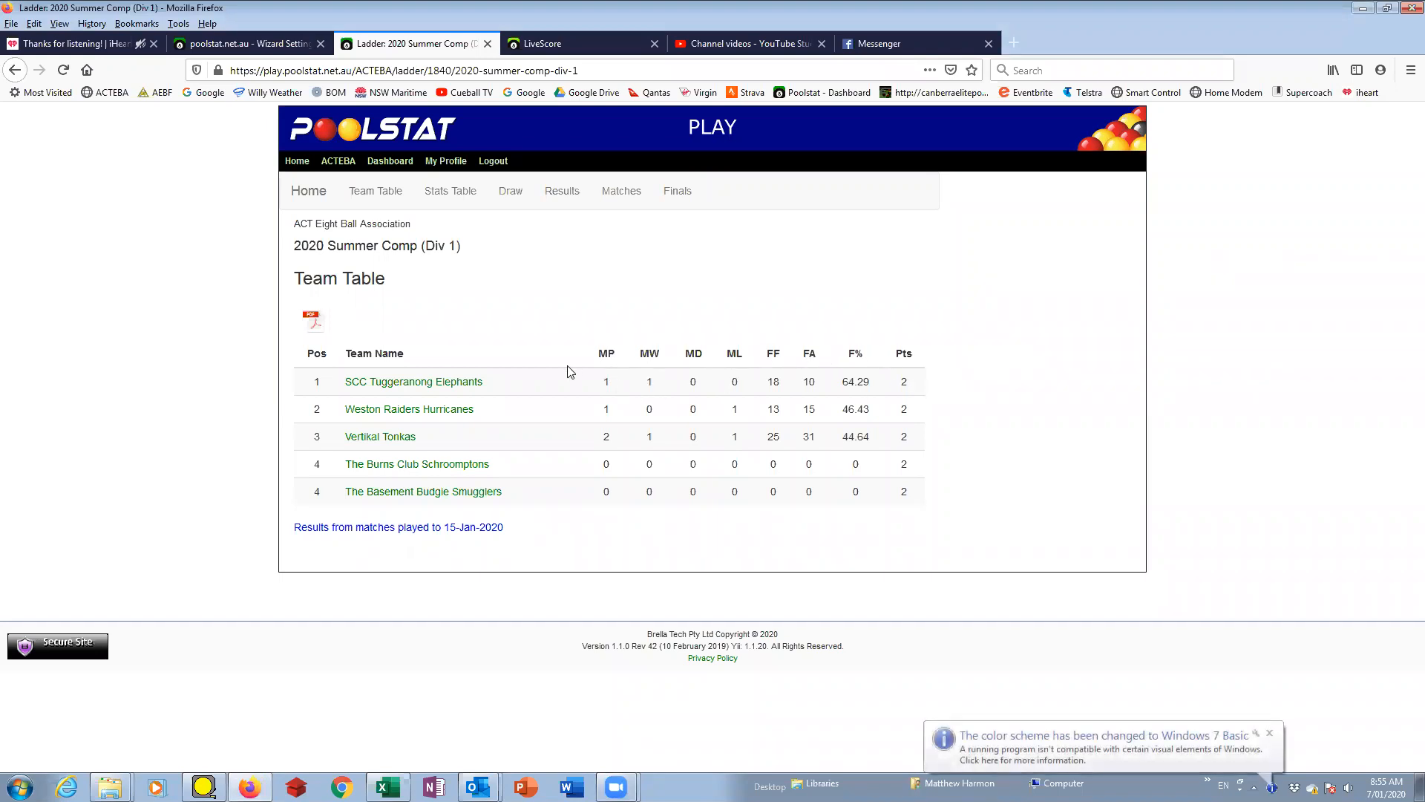
Open the config settings of the 2020 Summer Comp Div 1 competition from the dashboard.
{"action": "left_click", "coordinate": [1269, 733]}
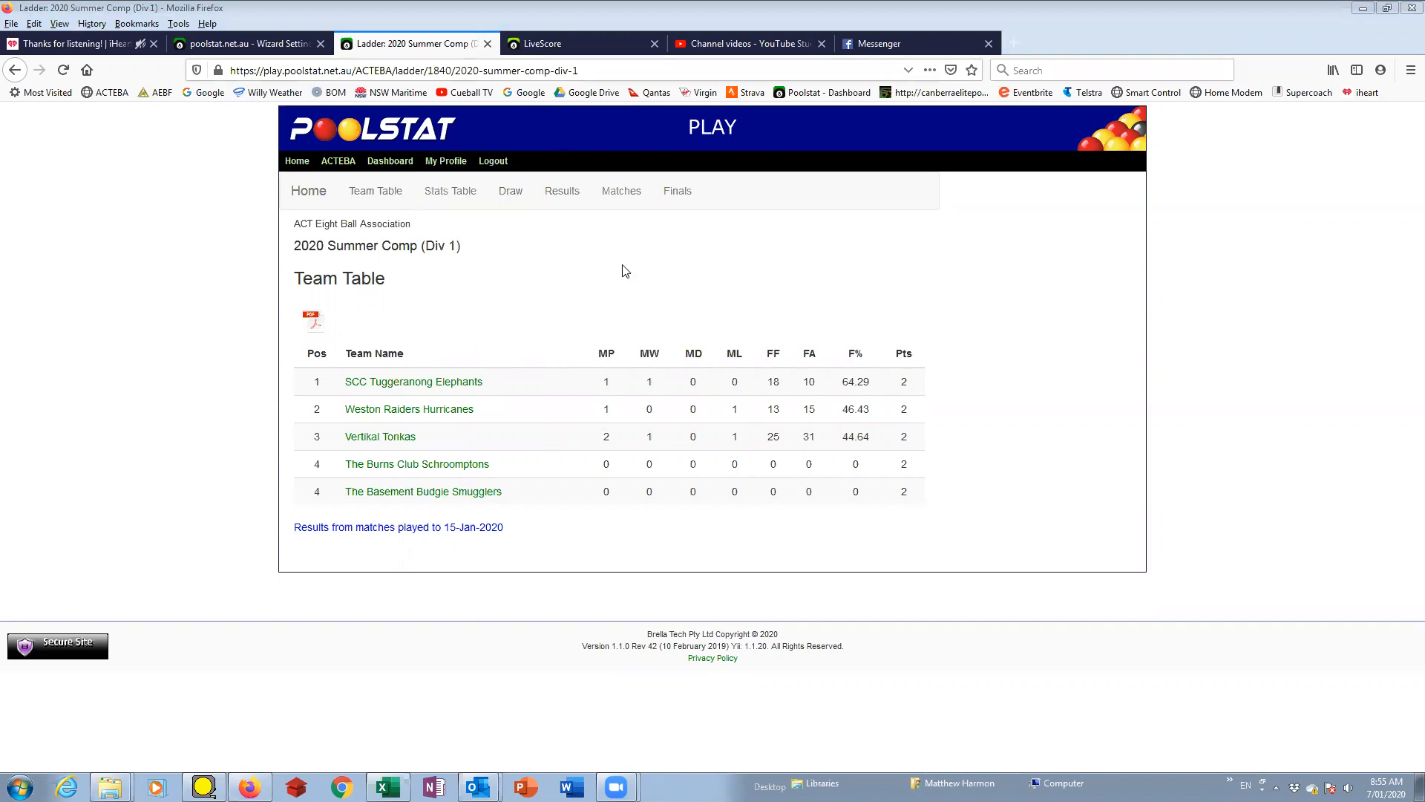
{"action": "left_click", "coordinate": [391, 162]}
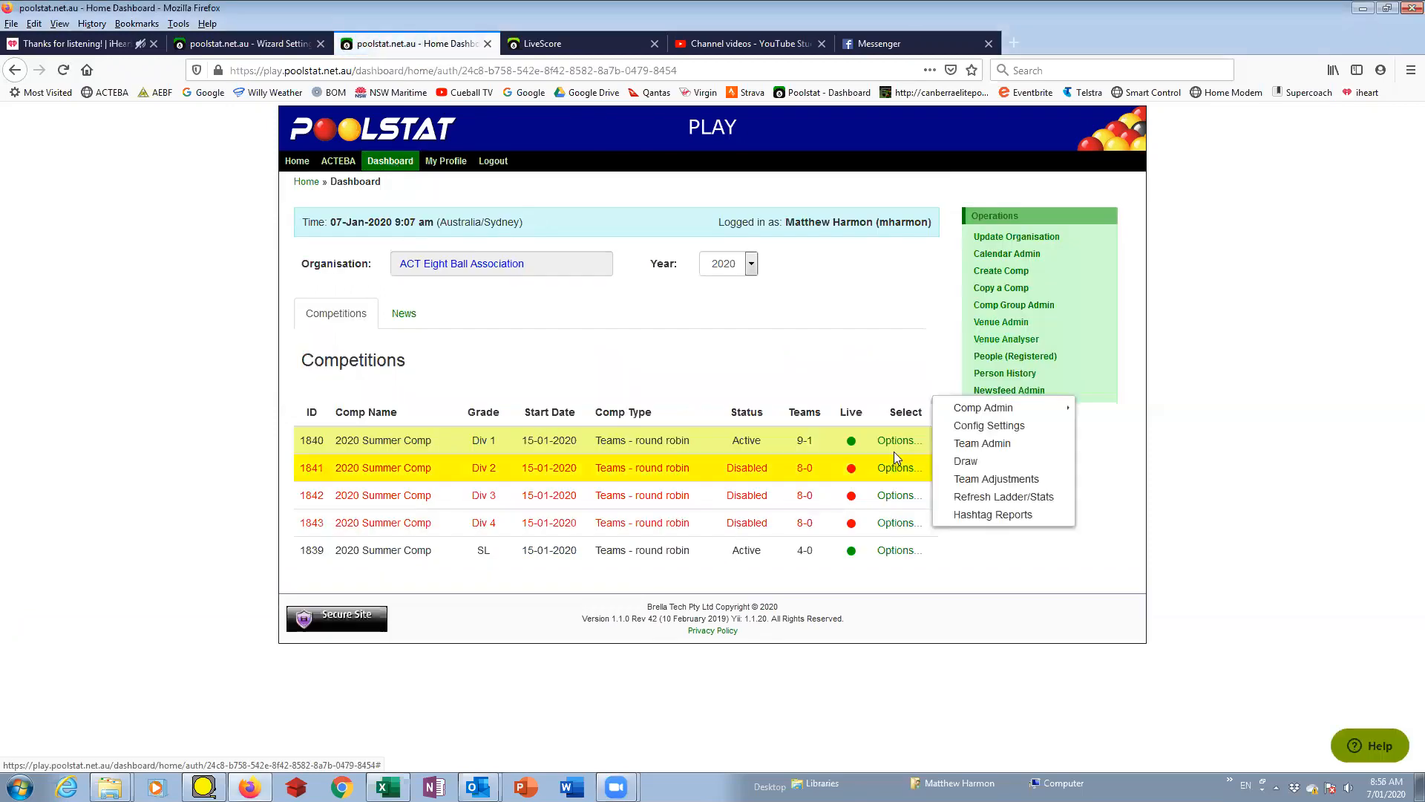
{"action": "left_click", "coordinate": [897, 443]}
{"action": "left_click", "coordinate": [987, 400]}
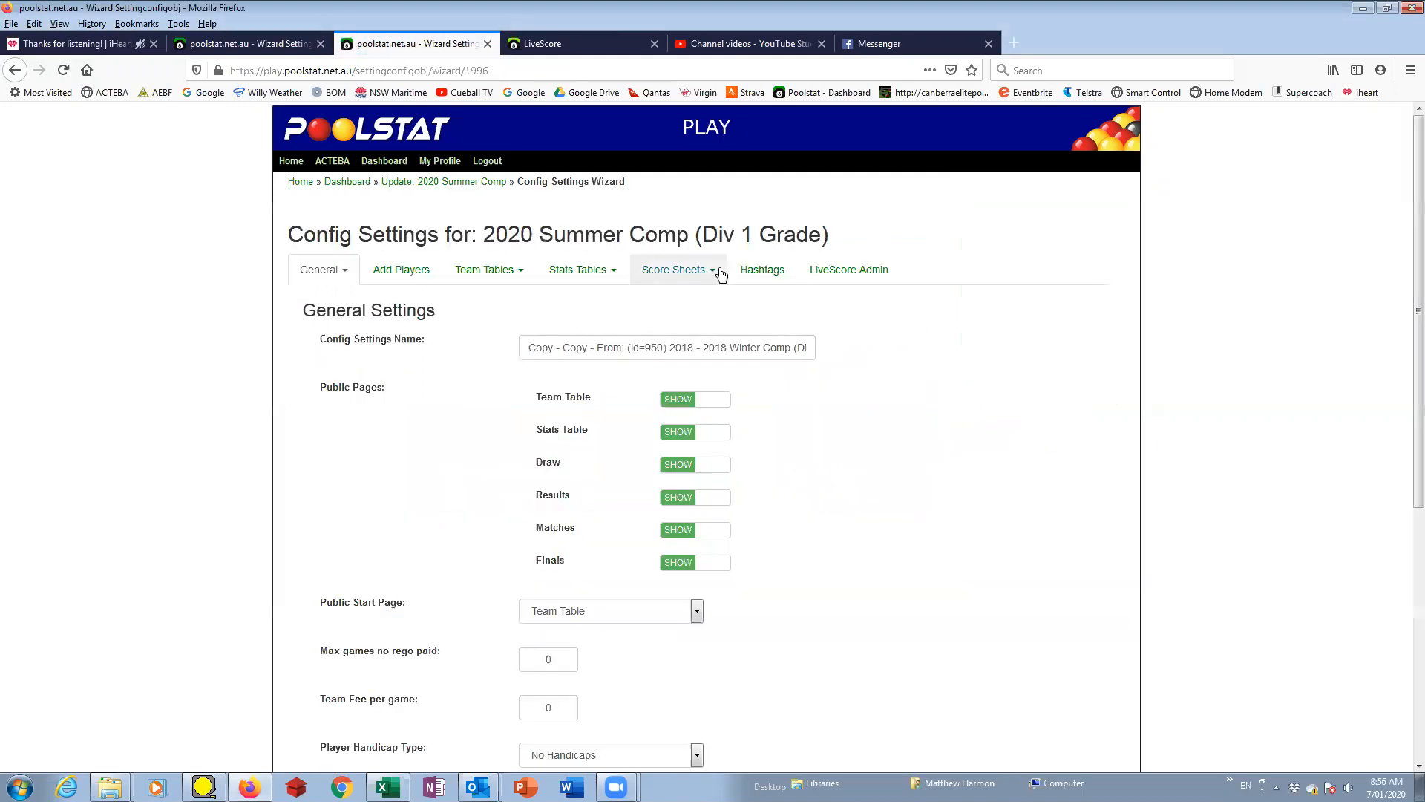
Review the column settings of the default team table for Div 1 and save the config settings.
{"action": "left_click", "coordinate": [719, 272]}
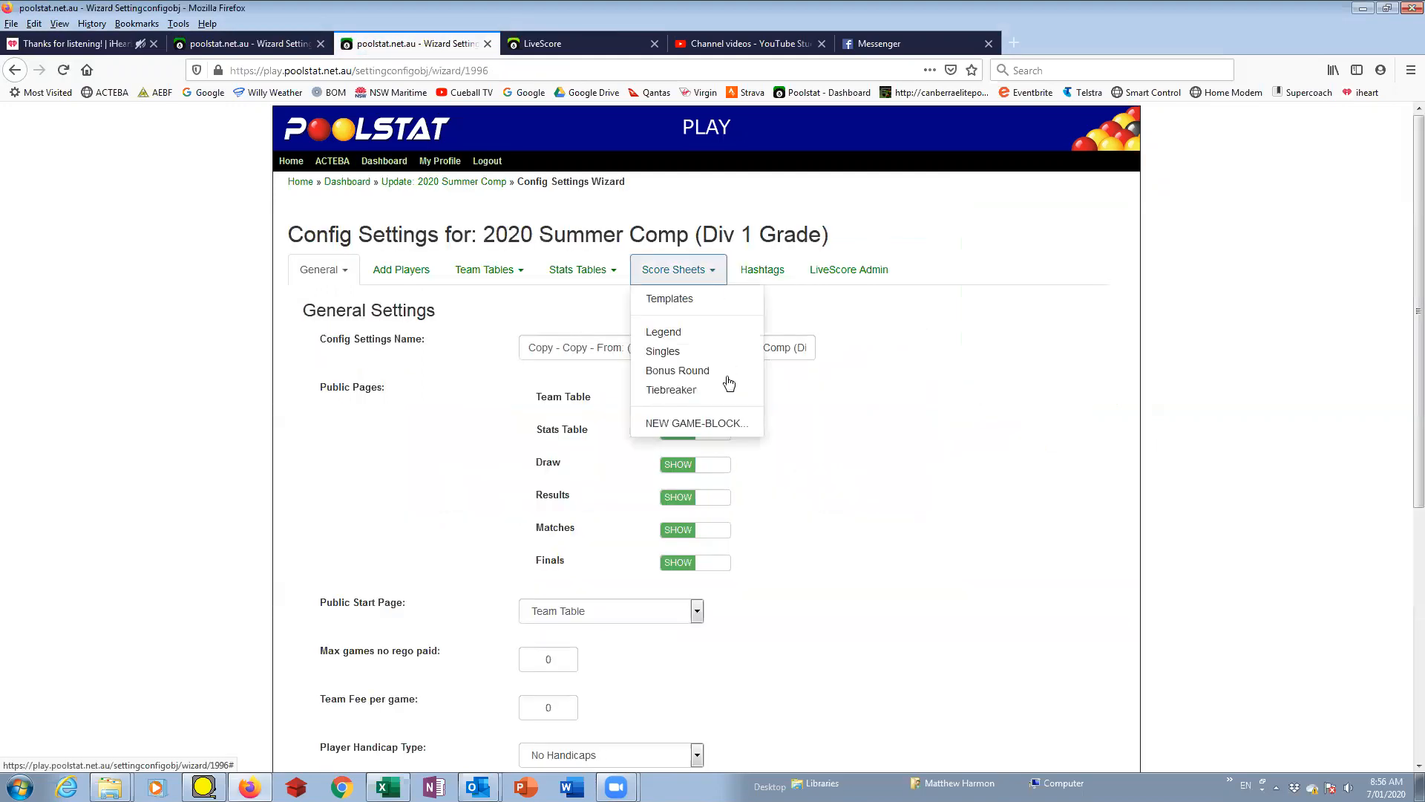
{"action": "left_click", "coordinate": [522, 276]}
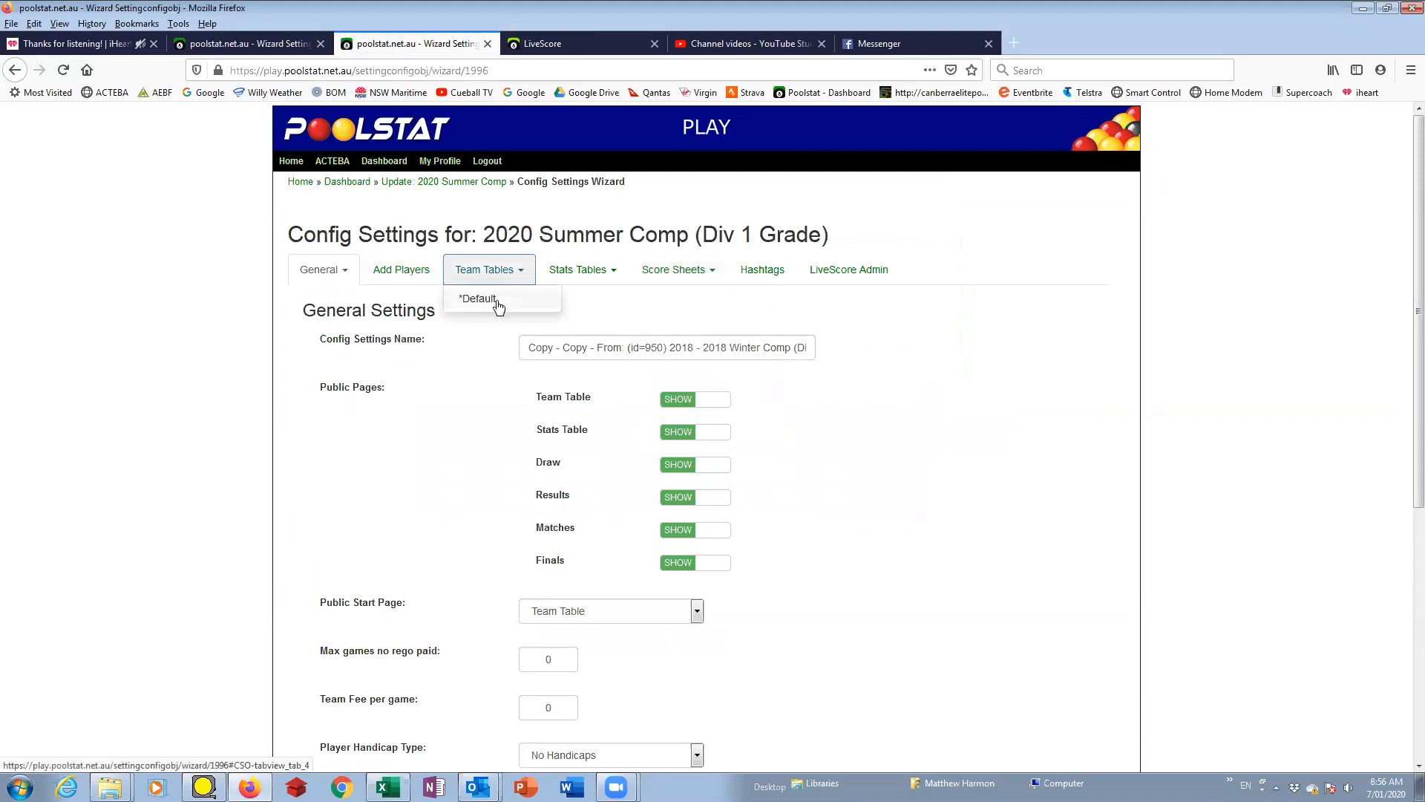
{"action": "left_click", "coordinate": [499, 300]}
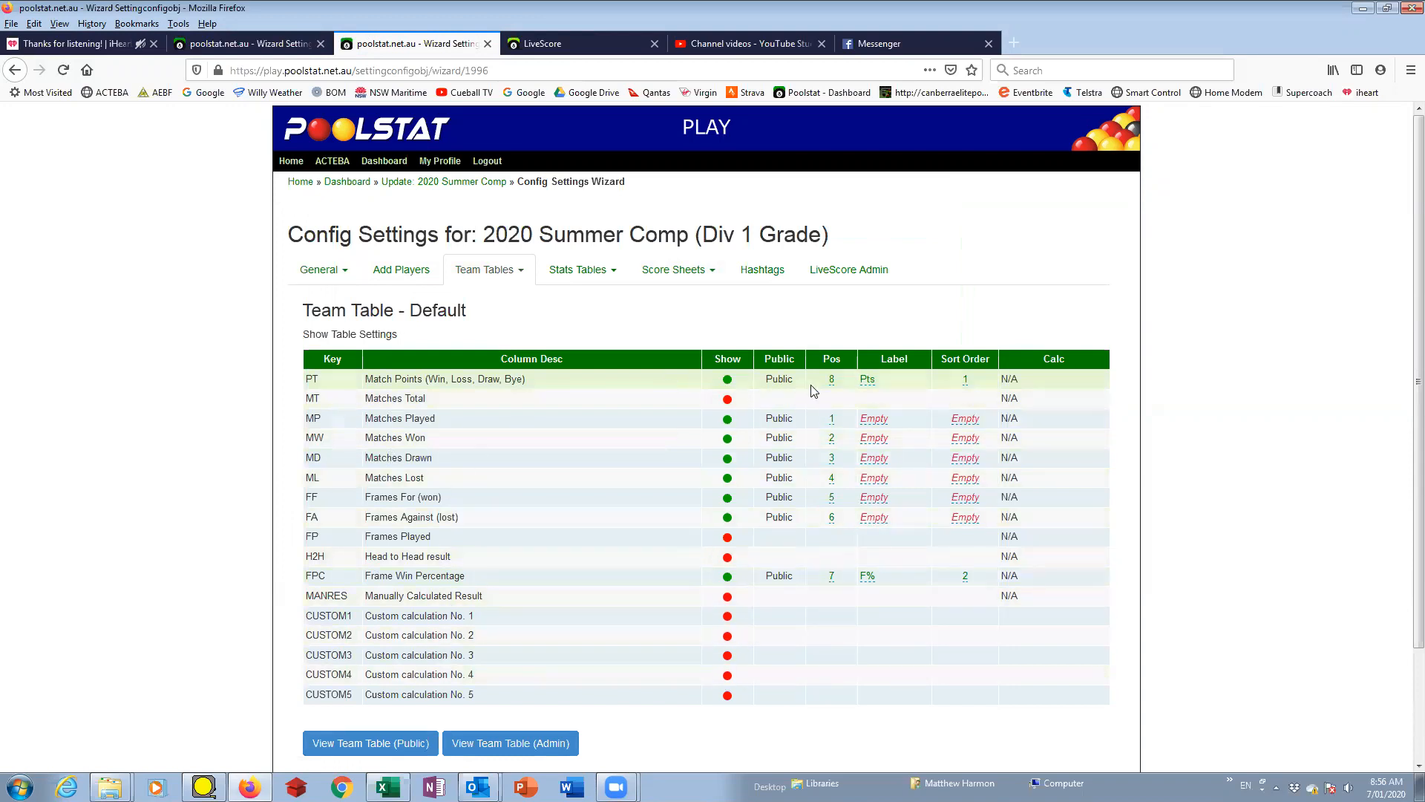
{"action": "scroll", "coordinate": [573, 379], "scroll_direction": "down", "scroll_amount": 2}
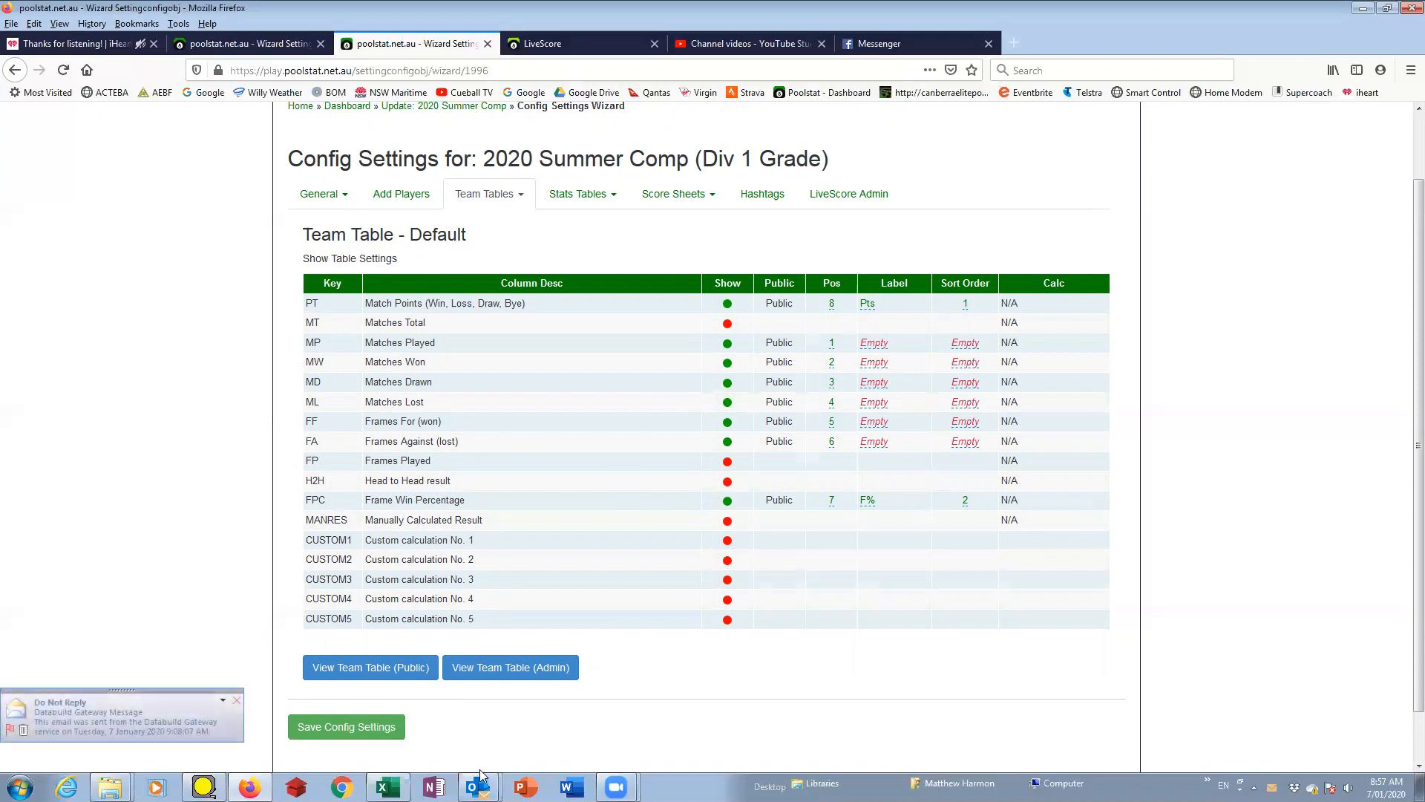
{"action": "left_click", "coordinate": [236, 700]}
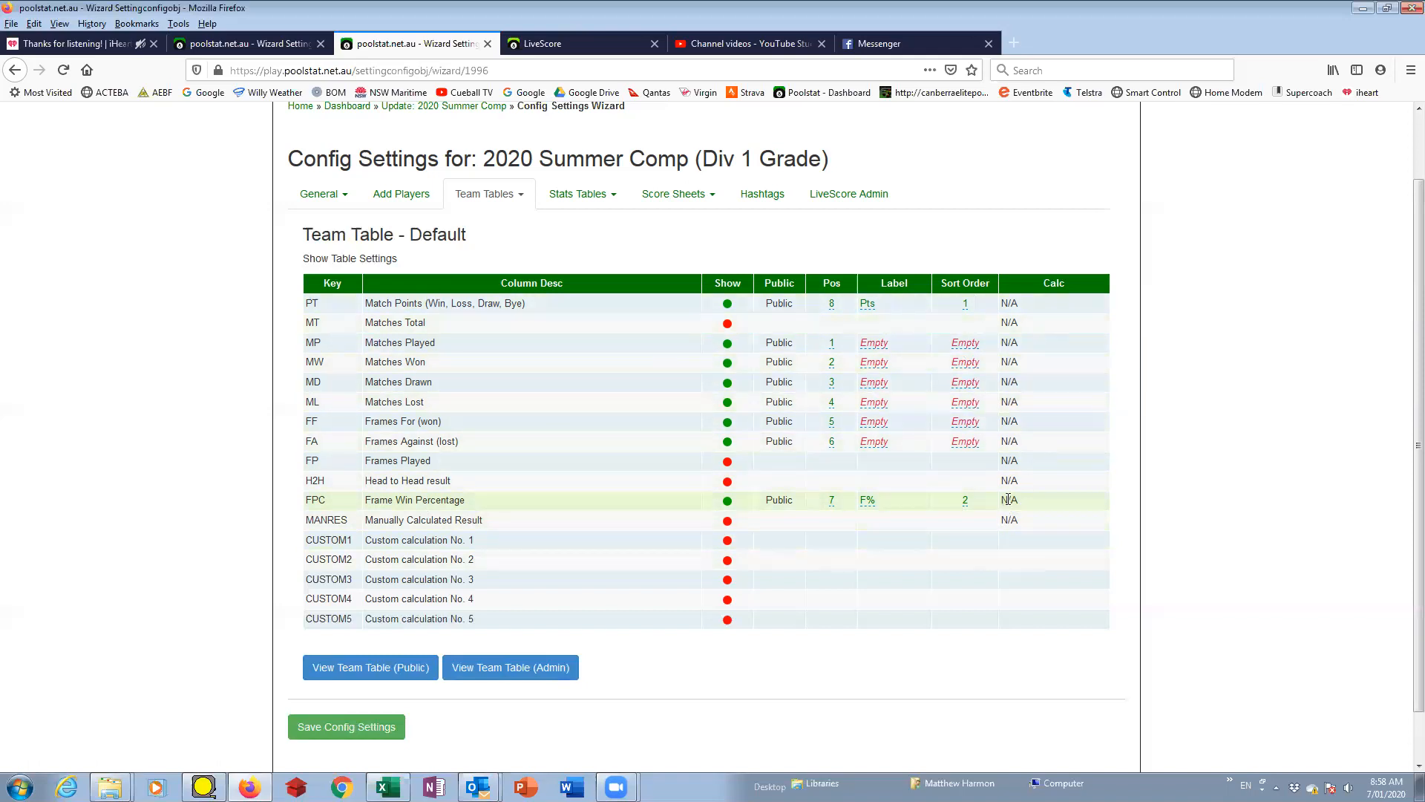
{"action": "scroll", "coordinate": [883, 557], "scroll_direction": "down", "scroll_amount": 2}
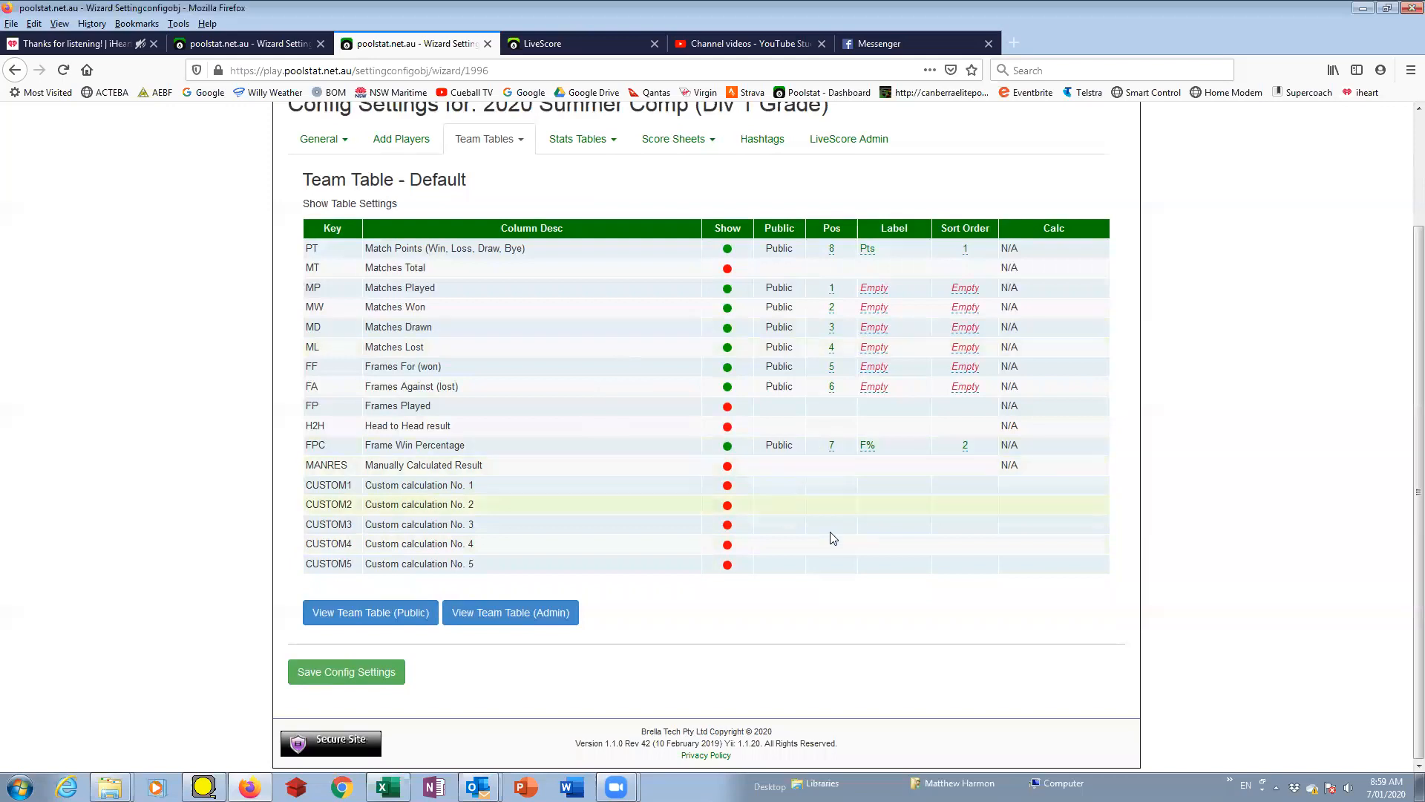
{"action": "left_click", "coordinate": [366, 671]}
Examine the default stats table's columns and the formula of Custom calculation No. 1, leaving it unchanged.
{"action": "left_click", "coordinate": [584, 278]}
{"action": "left_click", "coordinate": [586, 298]}
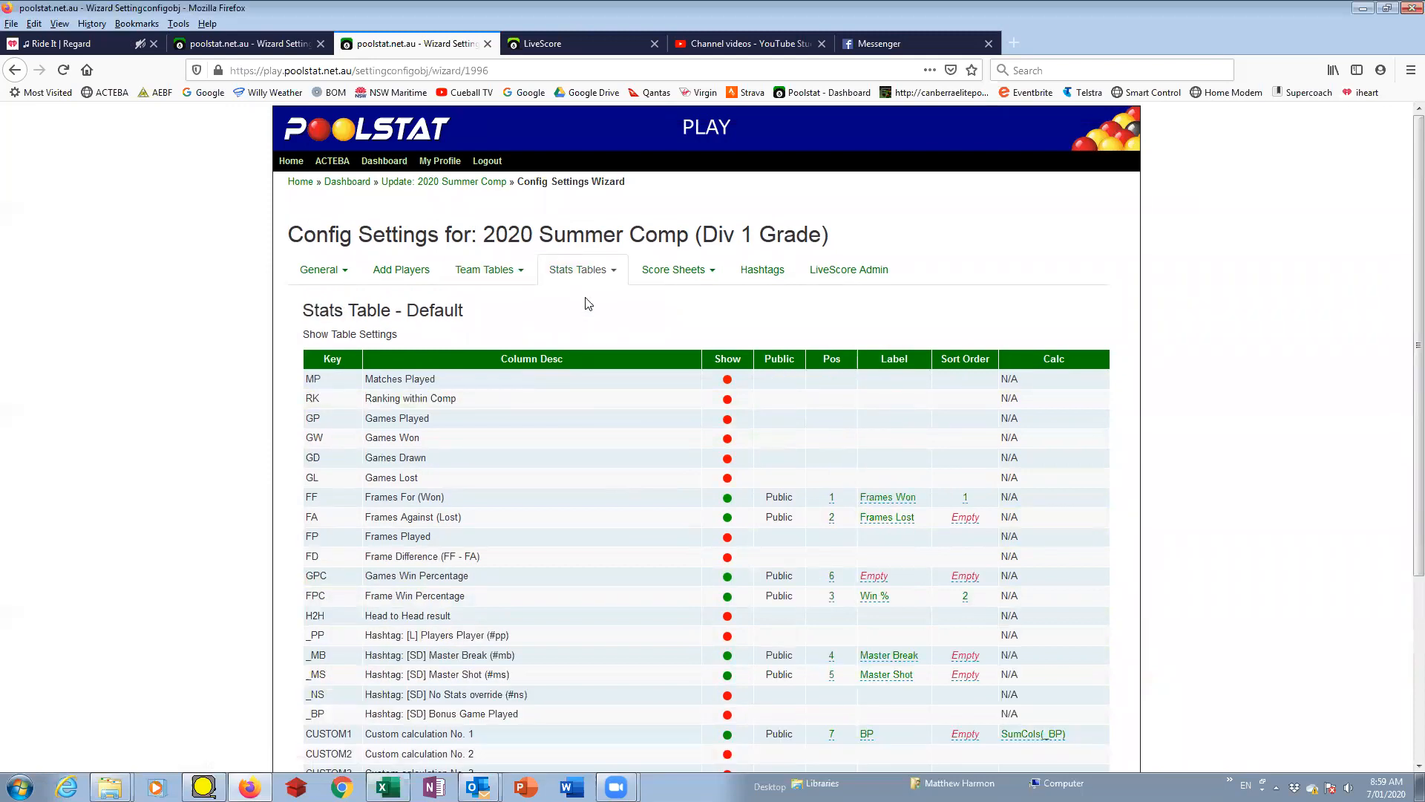
{"action": "scroll", "coordinate": [520, 371], "scroll_direction": "down", "scroll_amount": 1}
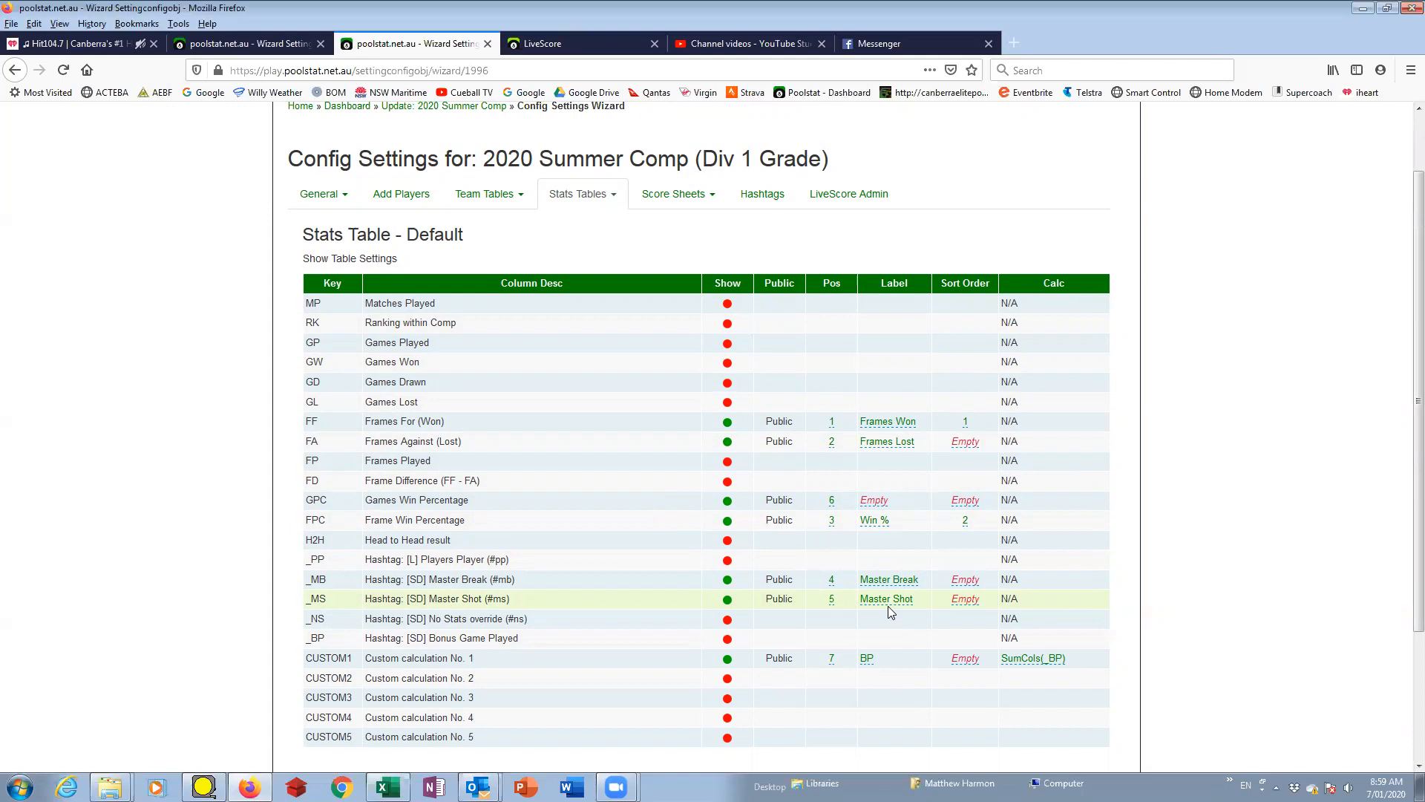
{"action": "scroll", "coordinate": [846, 567], "scroll_direction": "down", "scroll_amount": 1}
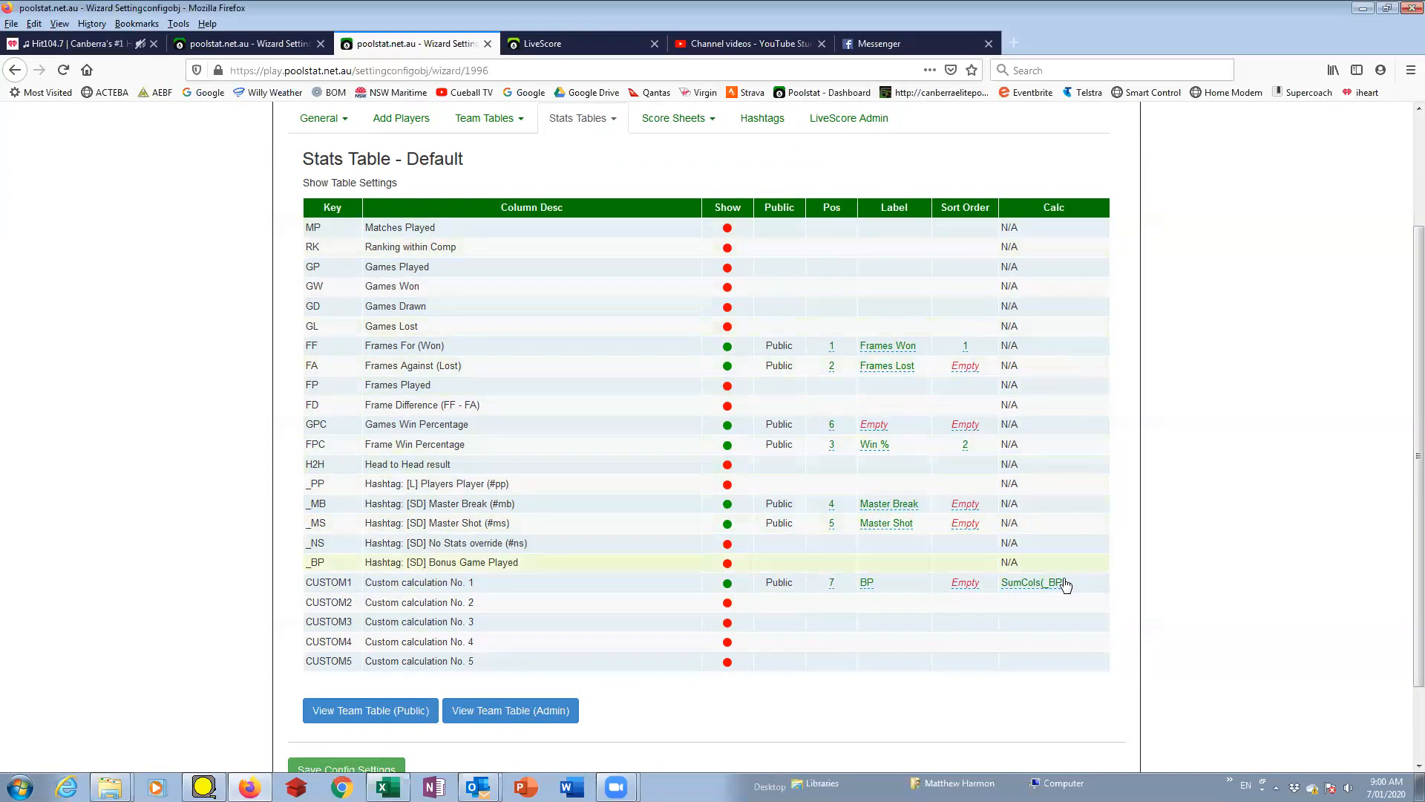
{"action": "left_click", "coordinate": [1028, 590]}
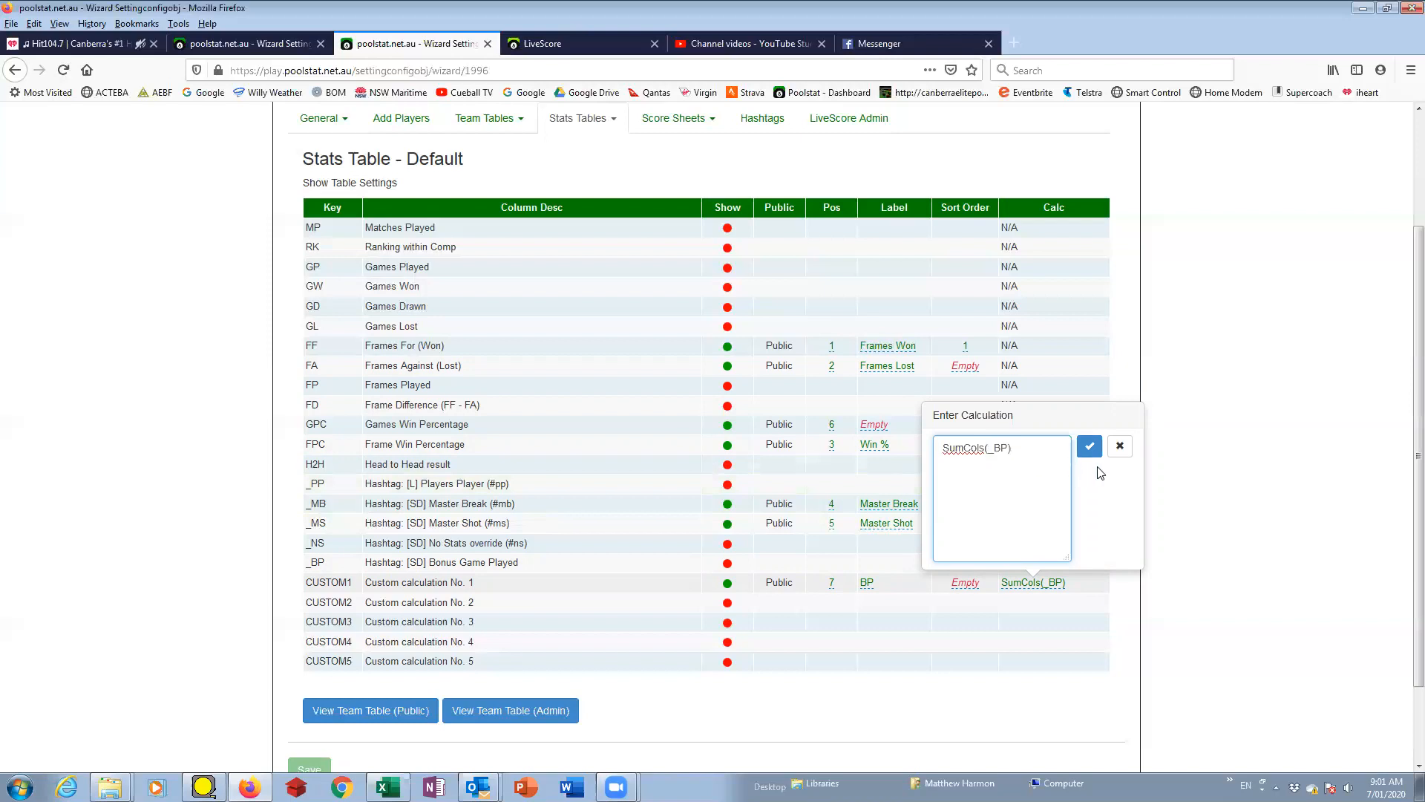
{"action": "left_click", "coordinate": [1120, 445]}
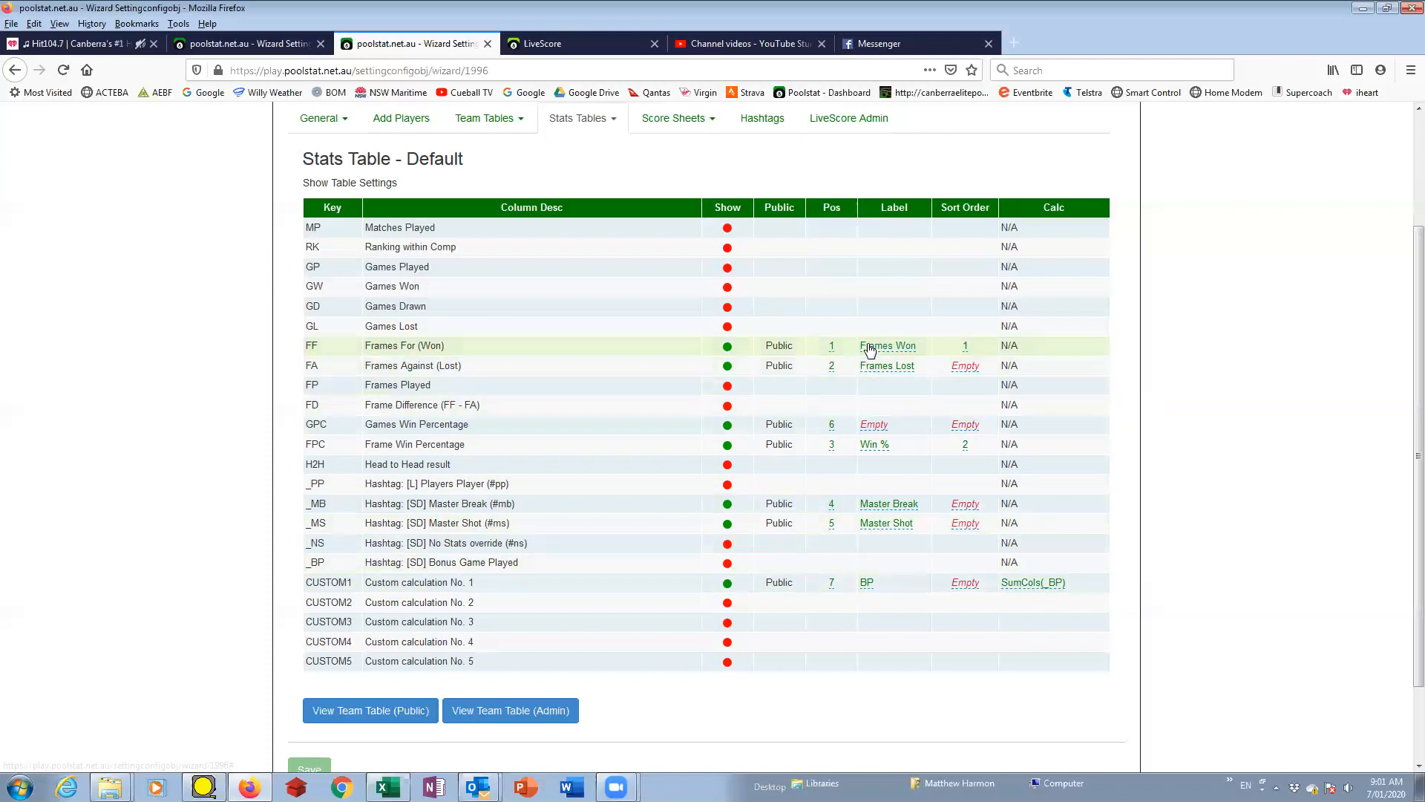
{"action": "scroll", "coordinate": [892, 371], "scroll_direction": "up", "scroll_amount": 2}
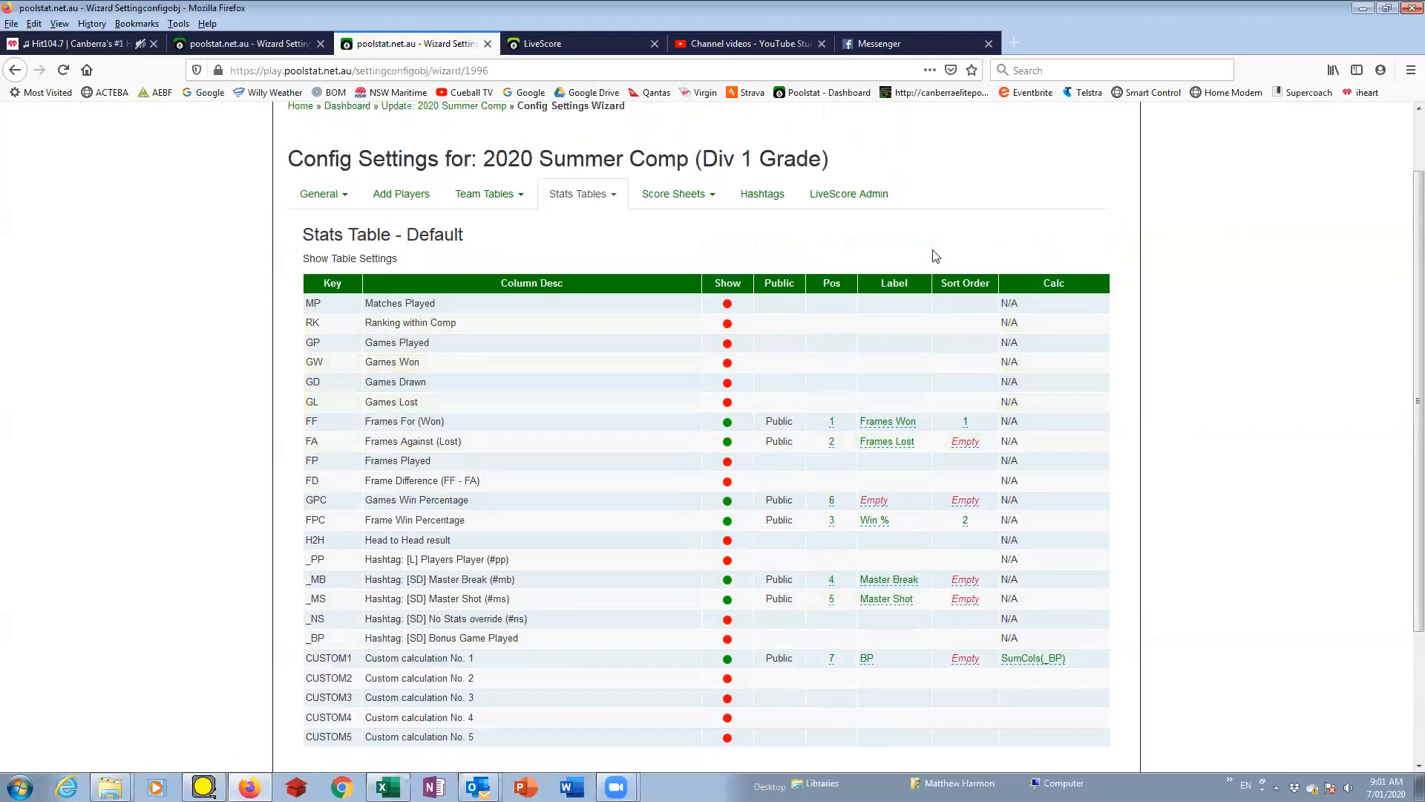
Check the Div 1 hashtag settings against the hashtag columns in the default stats table.
{"action": "left_click", "coordinate": [772, 196]}
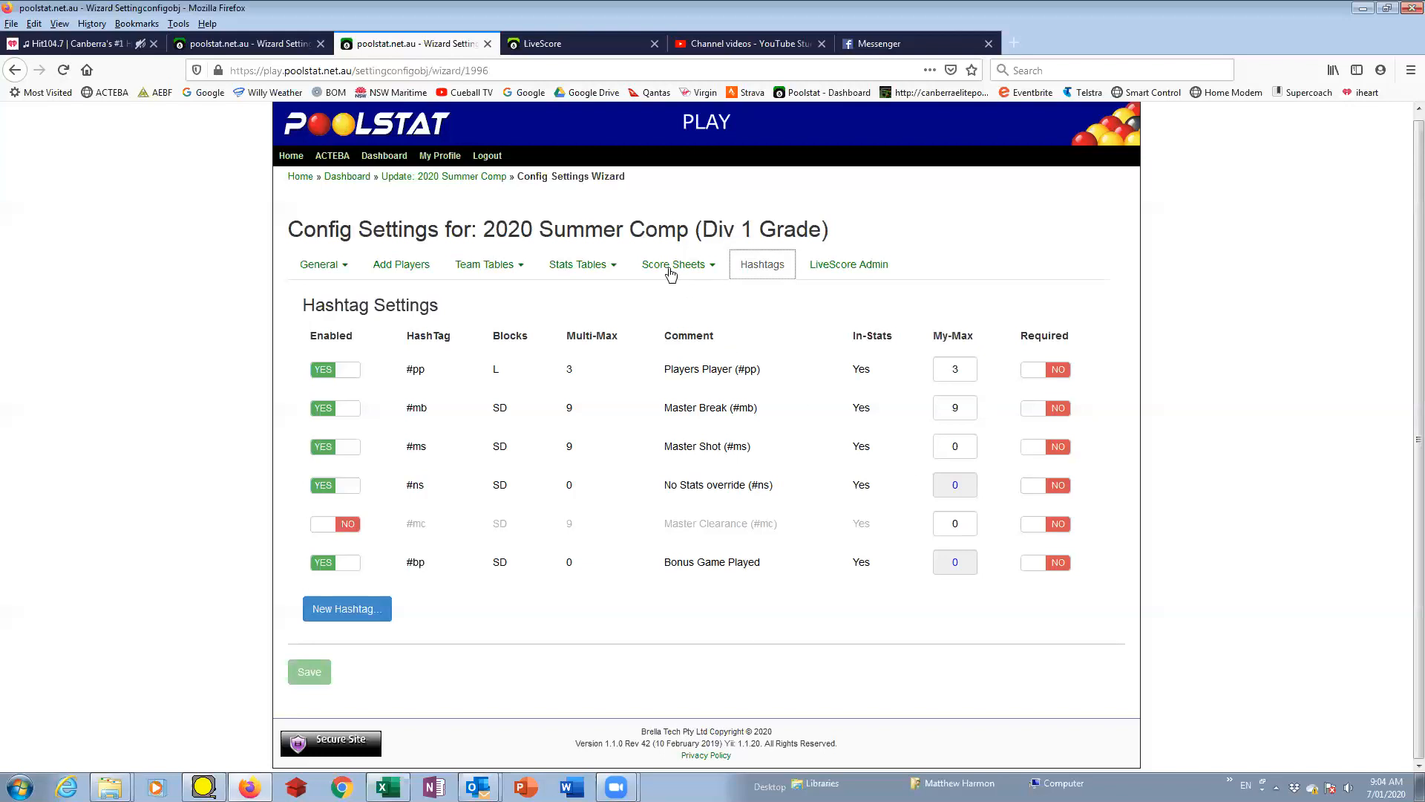
{"action": "left_click", "coordinate": [591, 273]}
{"action": "left_click", "coordinate": [590, 291]}
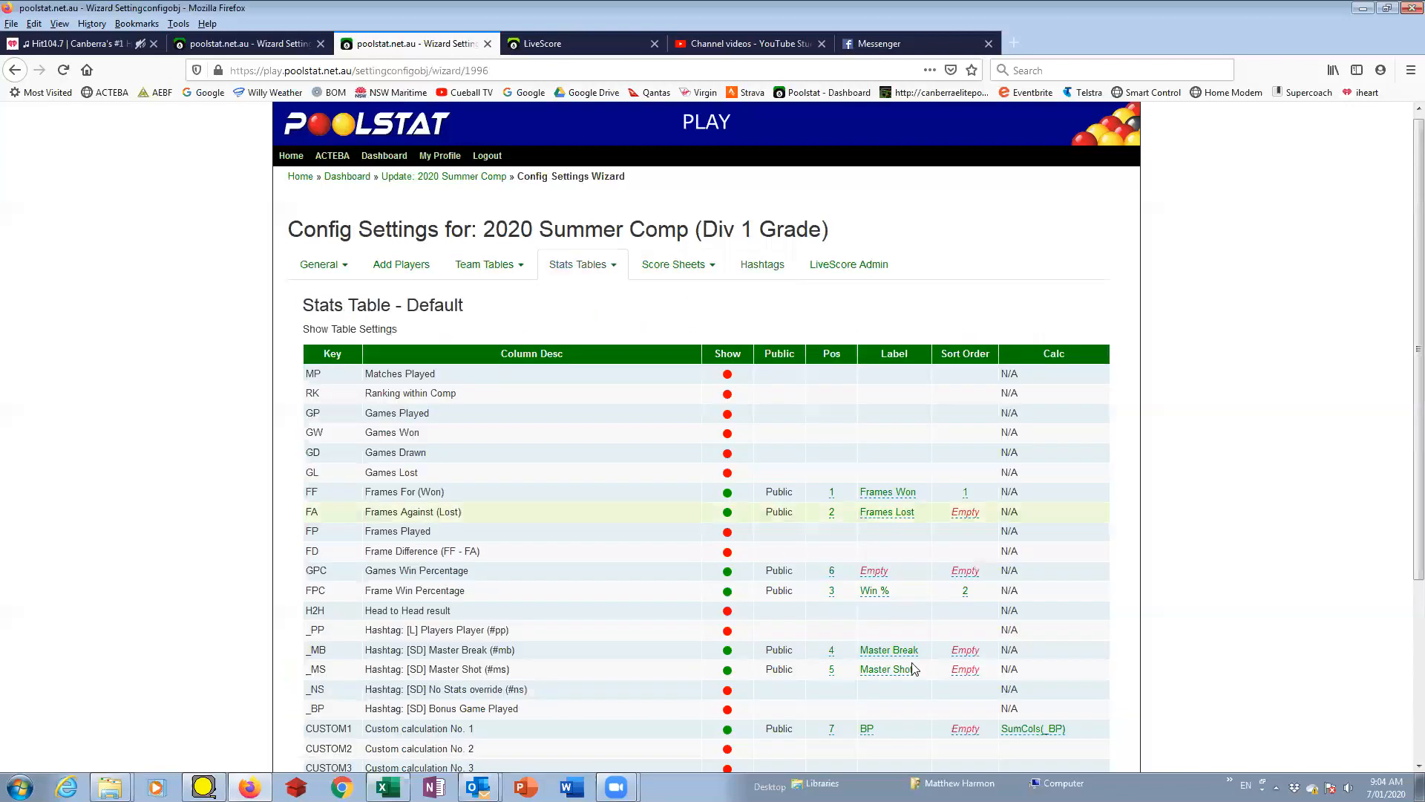
{"action": "scroll", "coordinate": [1049, 669], "scroll_direction": "down", "scroll_amount": 2}
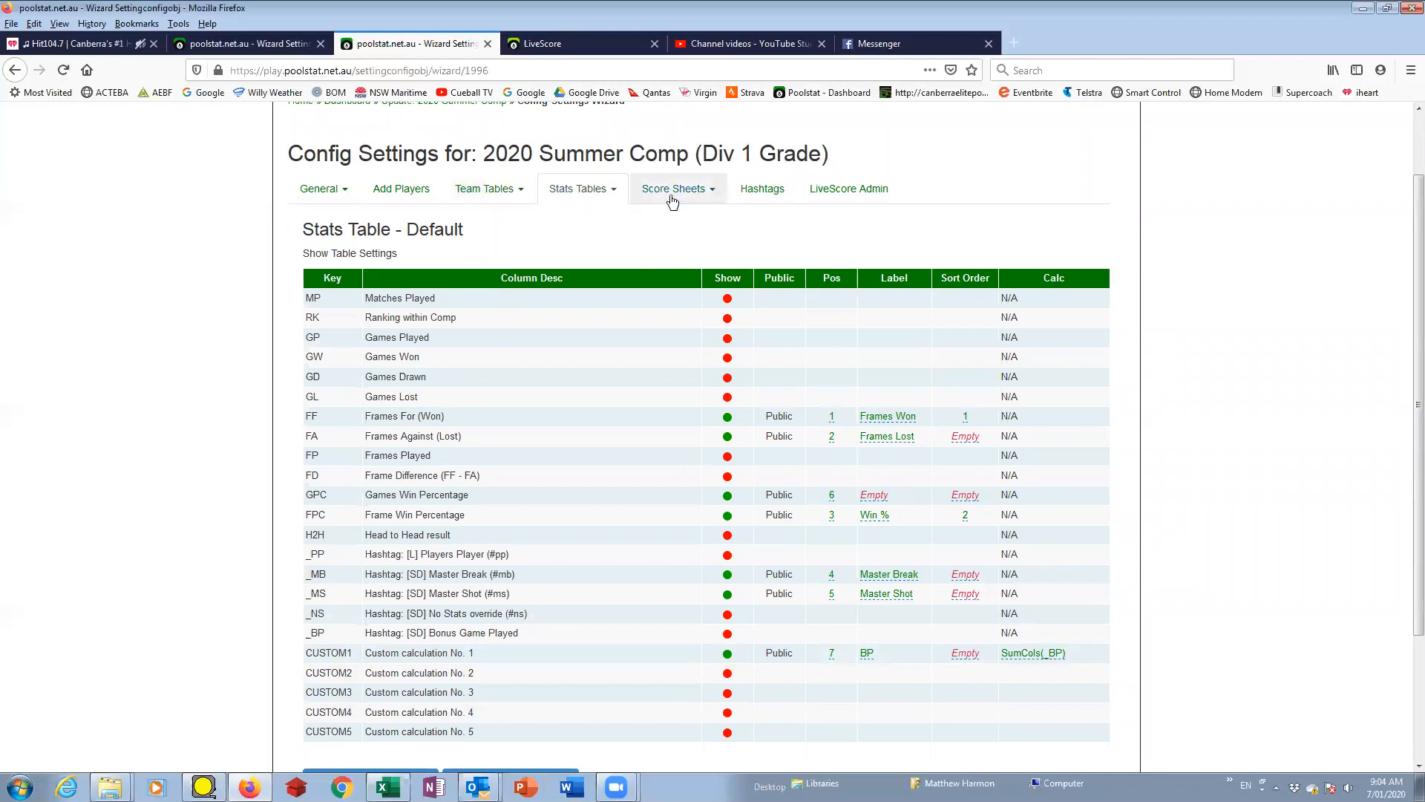
Return to the Div 1 hashtag settings and view the New Hashtag page.
{"action": "left_click", "coordinate": [746, 191]}
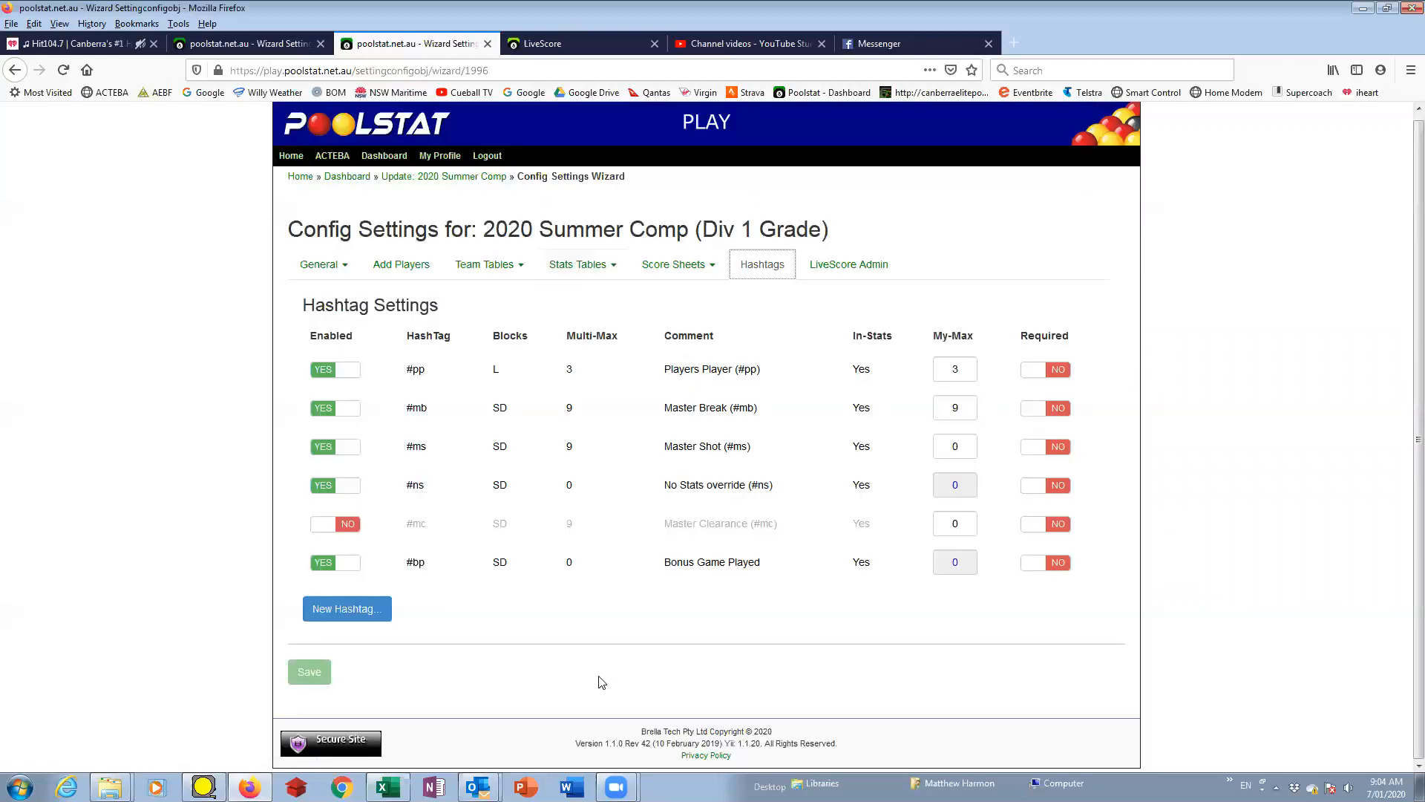
{"action": "left_click", "coordinate": [358, 610]}
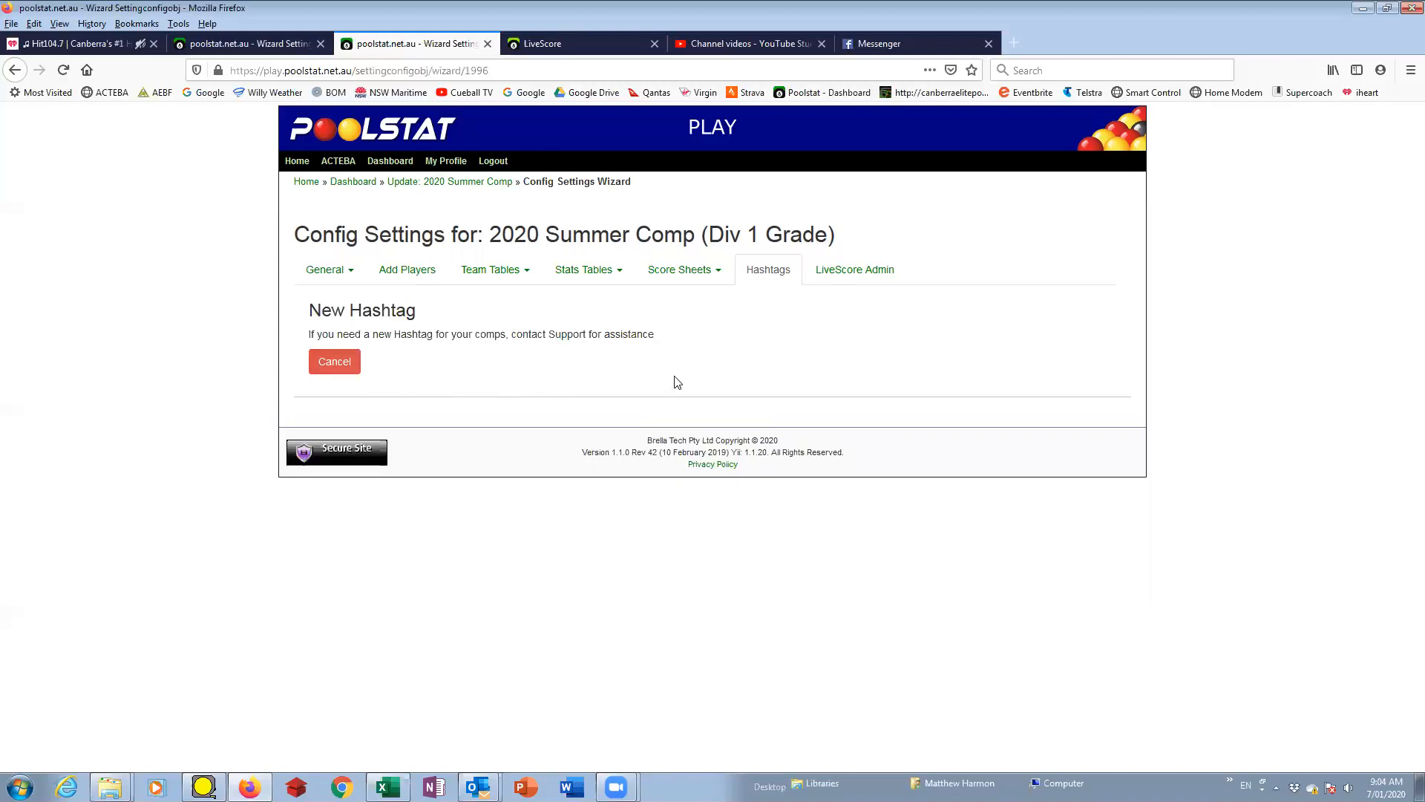
{"action": "left_click", "coordinate": [681, 275]}
{"action": "left_click", "coordinate": [592, 272]}
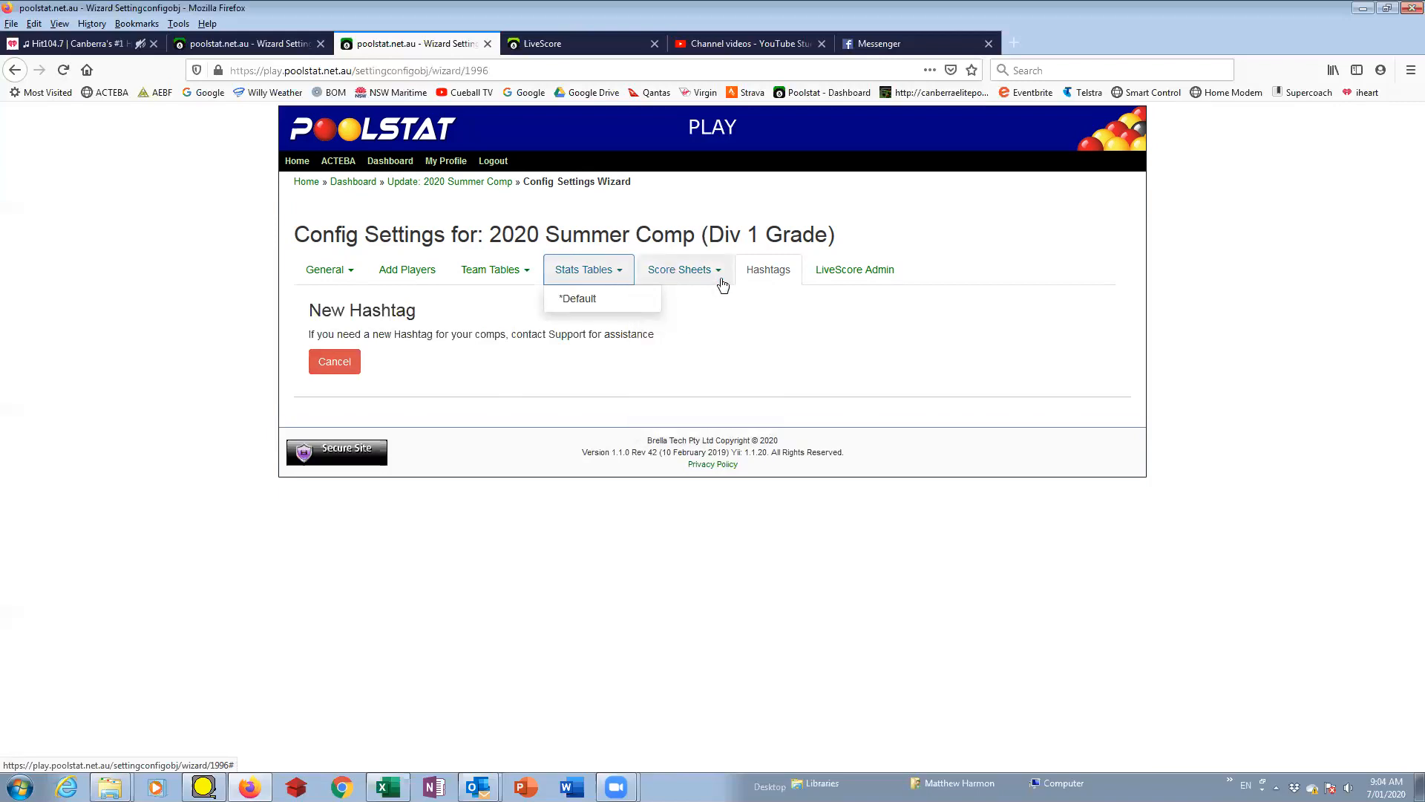
Open the SL grade's config settings on the main Poolstat site and examine its score sheet templates.
{"action": "left_click", "coordinate": [268, 45]}
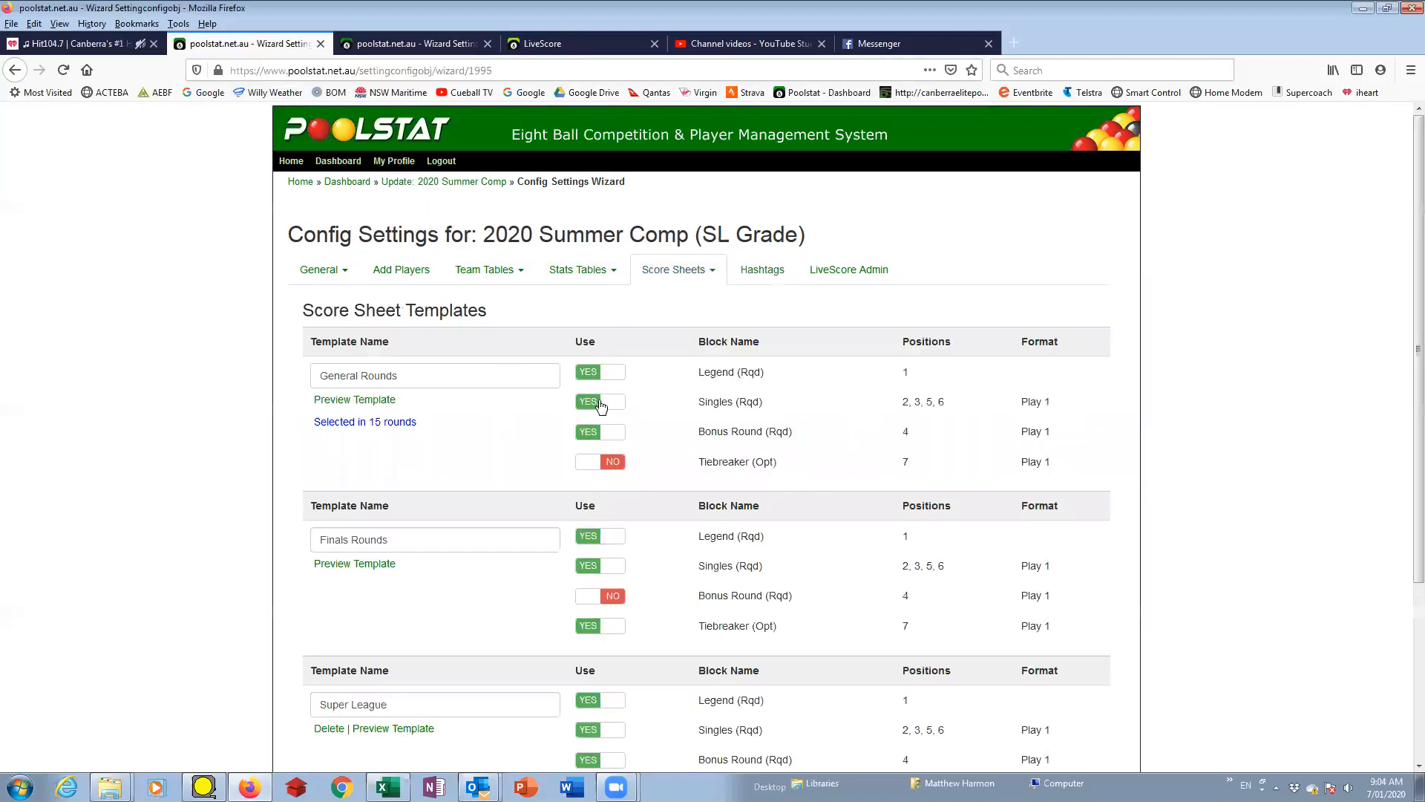
{"action": "left_click", "coordinate": [343, 181]}
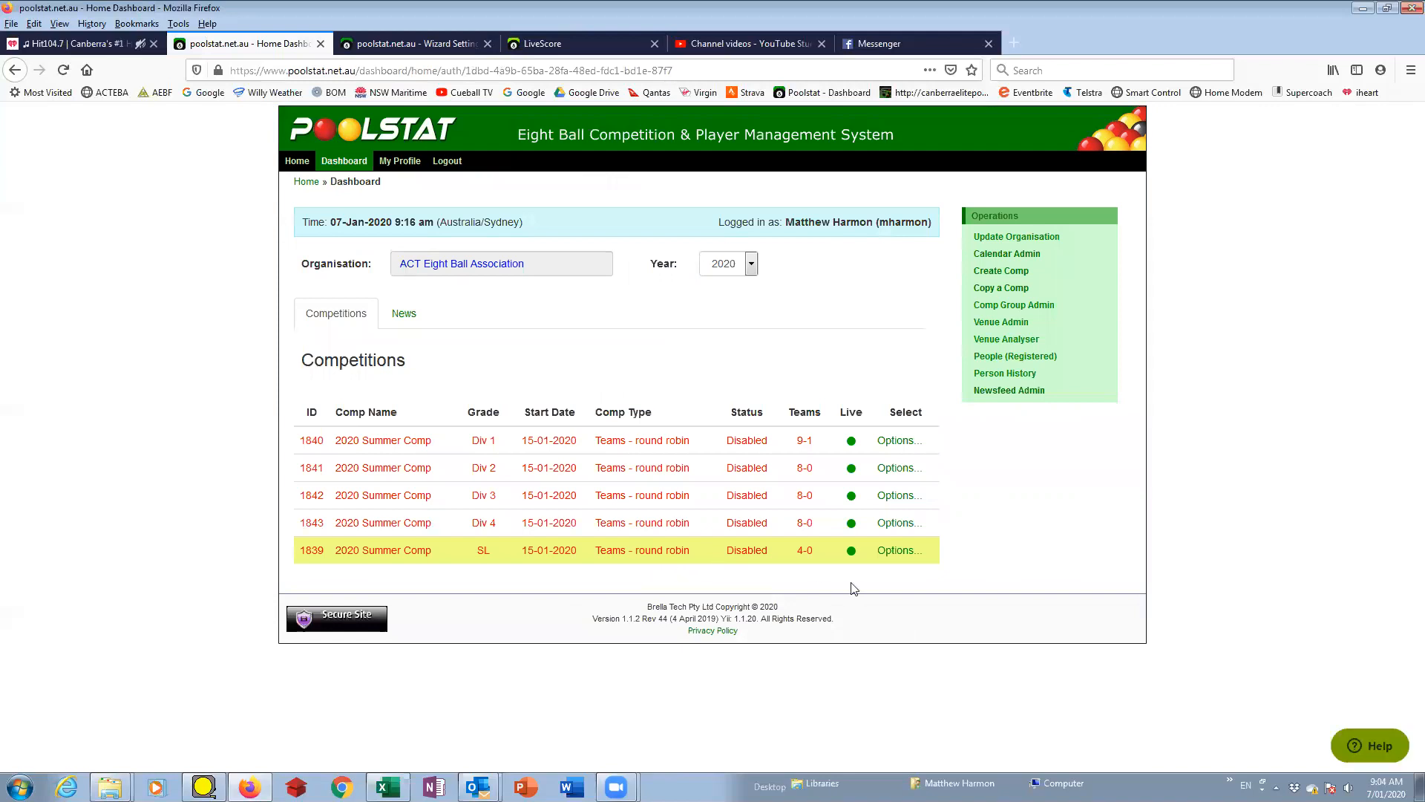
{"action": "left_click", "coordinate": [901, 550]}
{"action": "left_click", "coordinate": [995, 518]}
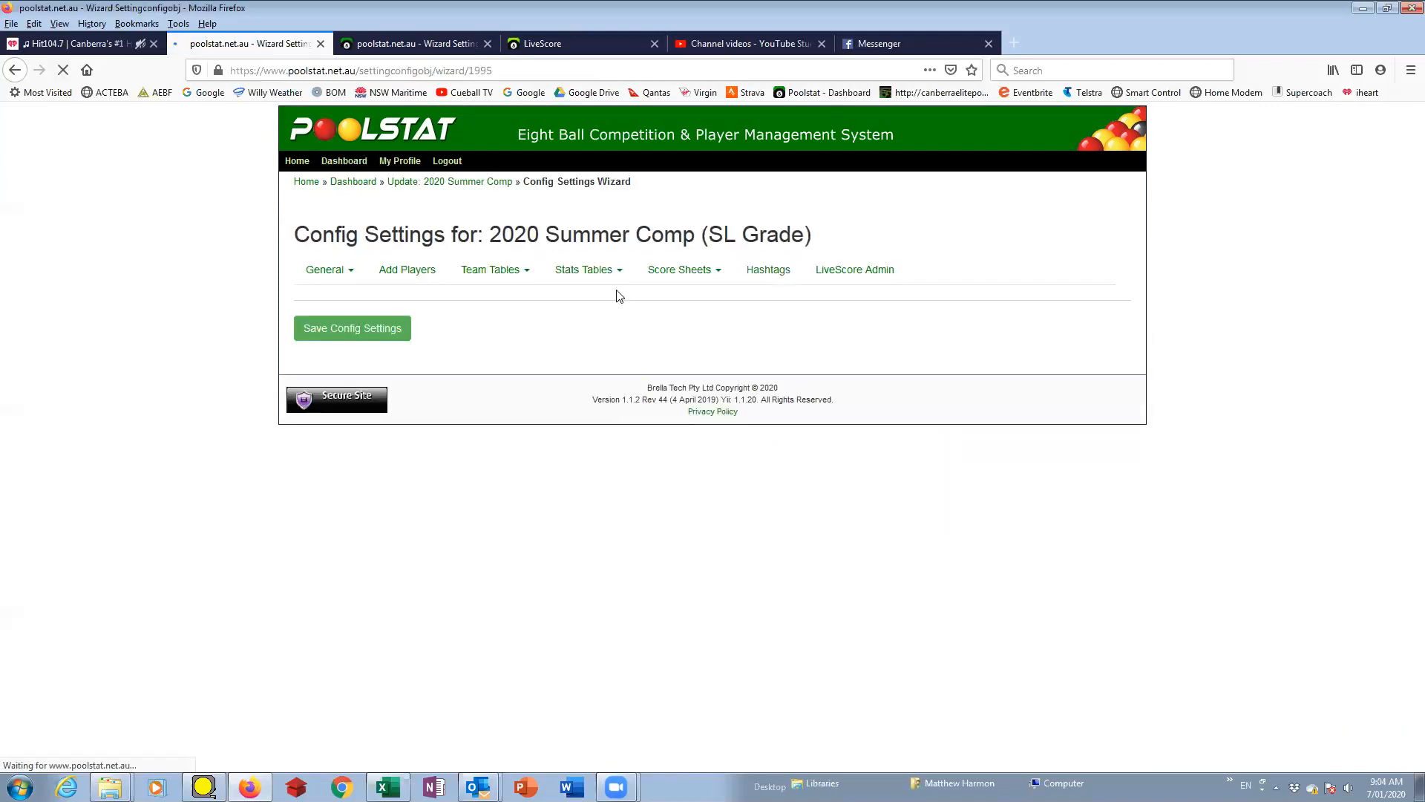
{"action": "left_click", "coordinate": [710, 278]}
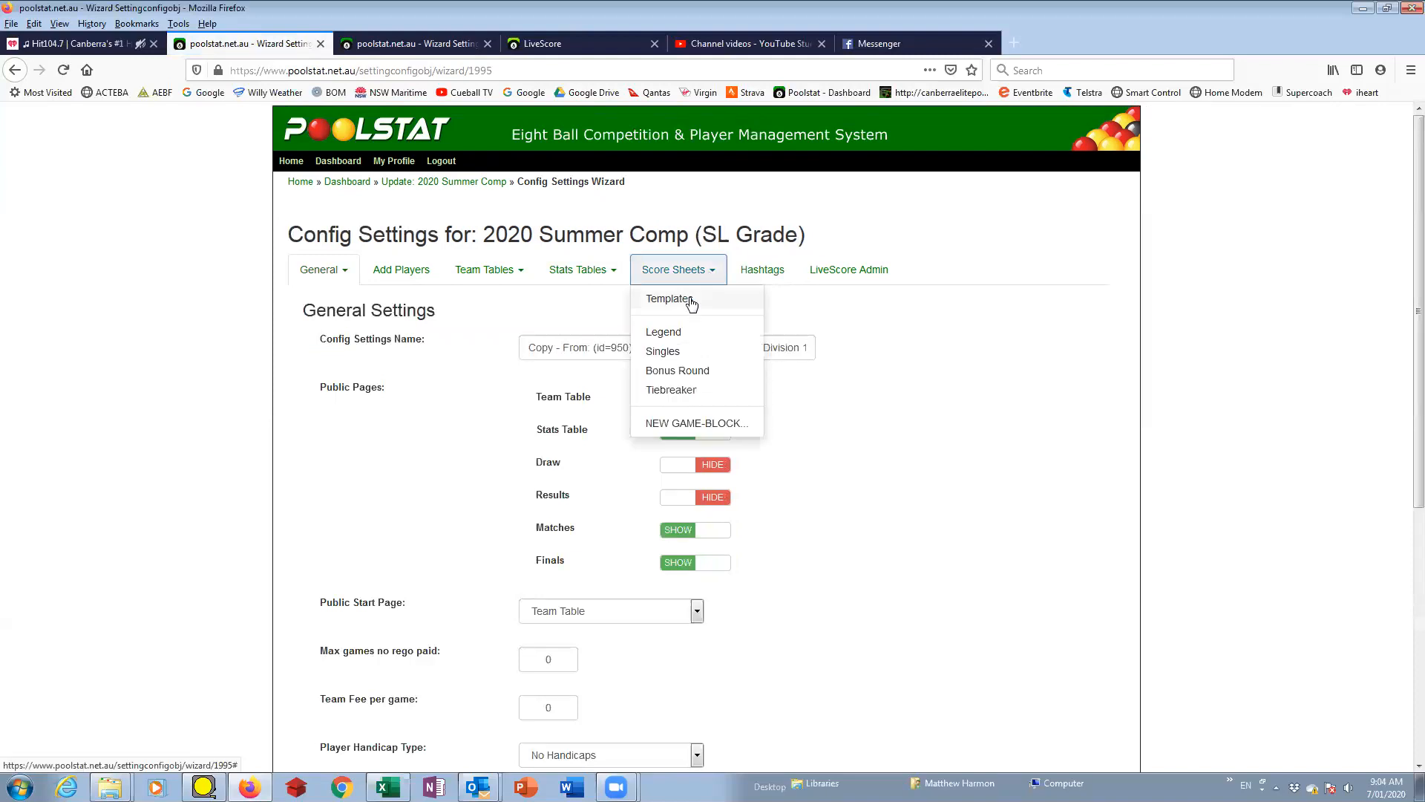
{"action": "left_click", "coordinate": [690, 299]}
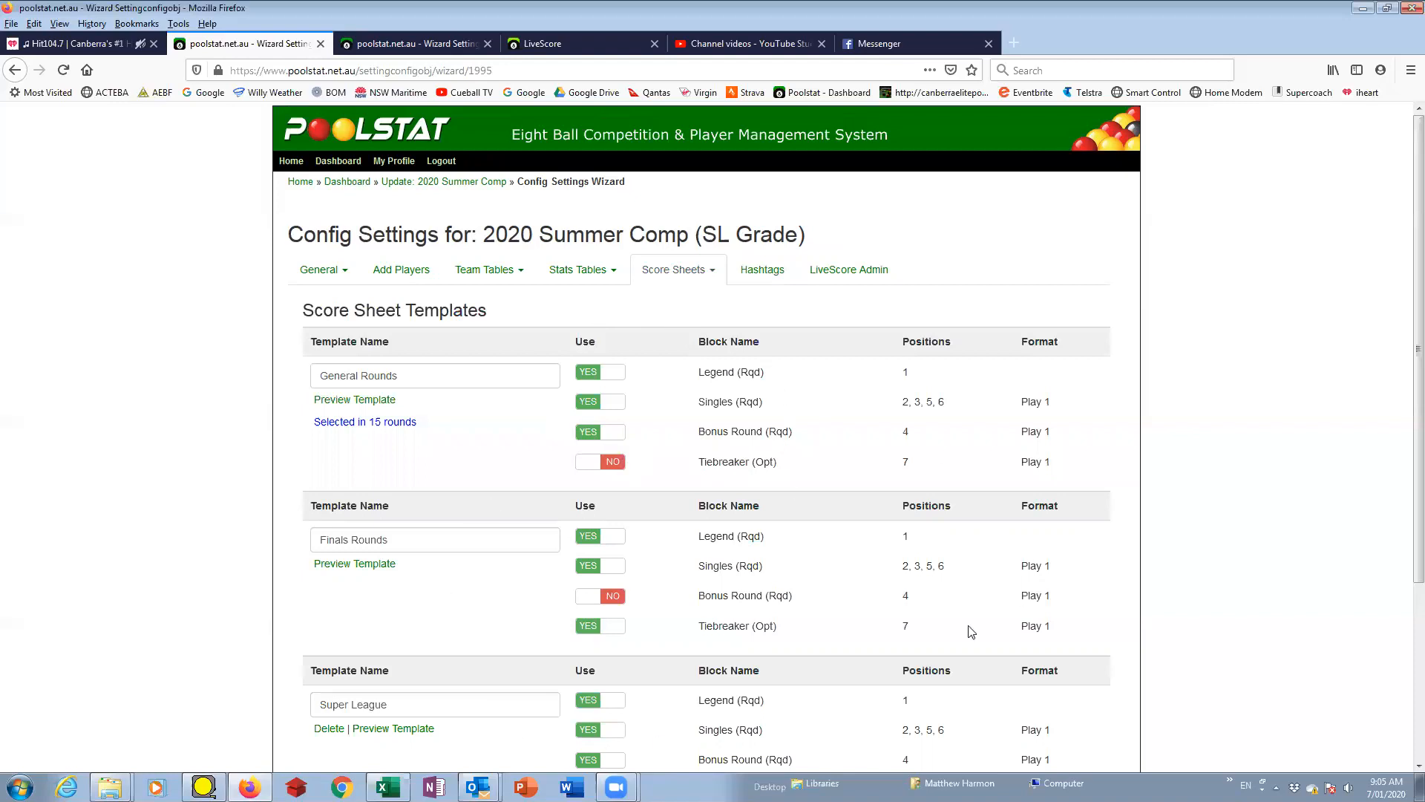
{"action": "scroll", "coordinate": [757, 536], "scroll_direction": "down", "scroll_amount": 3}
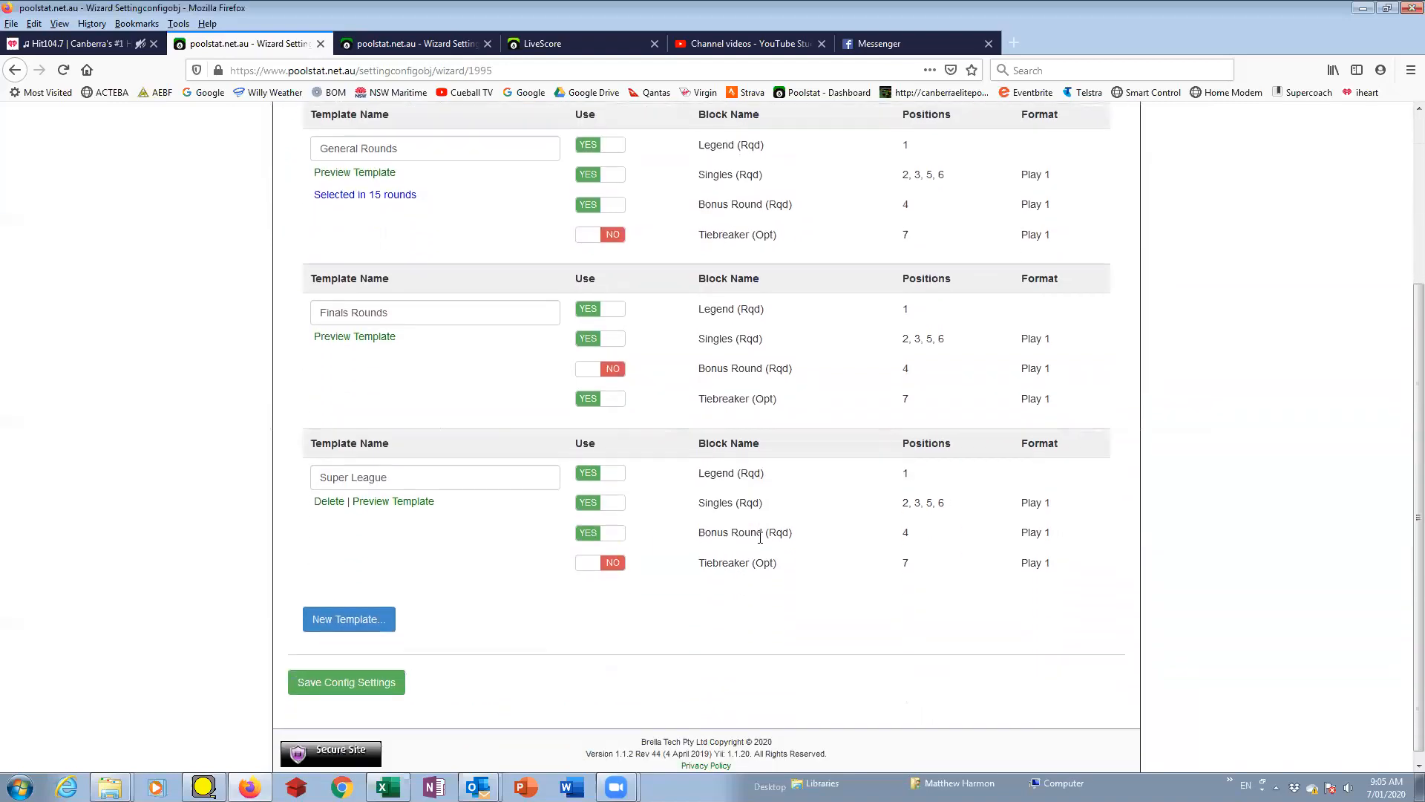
{"action": "scroll", "coordinate": [759, 535], "scroll_direction": "up", "scroll_amount": 3}
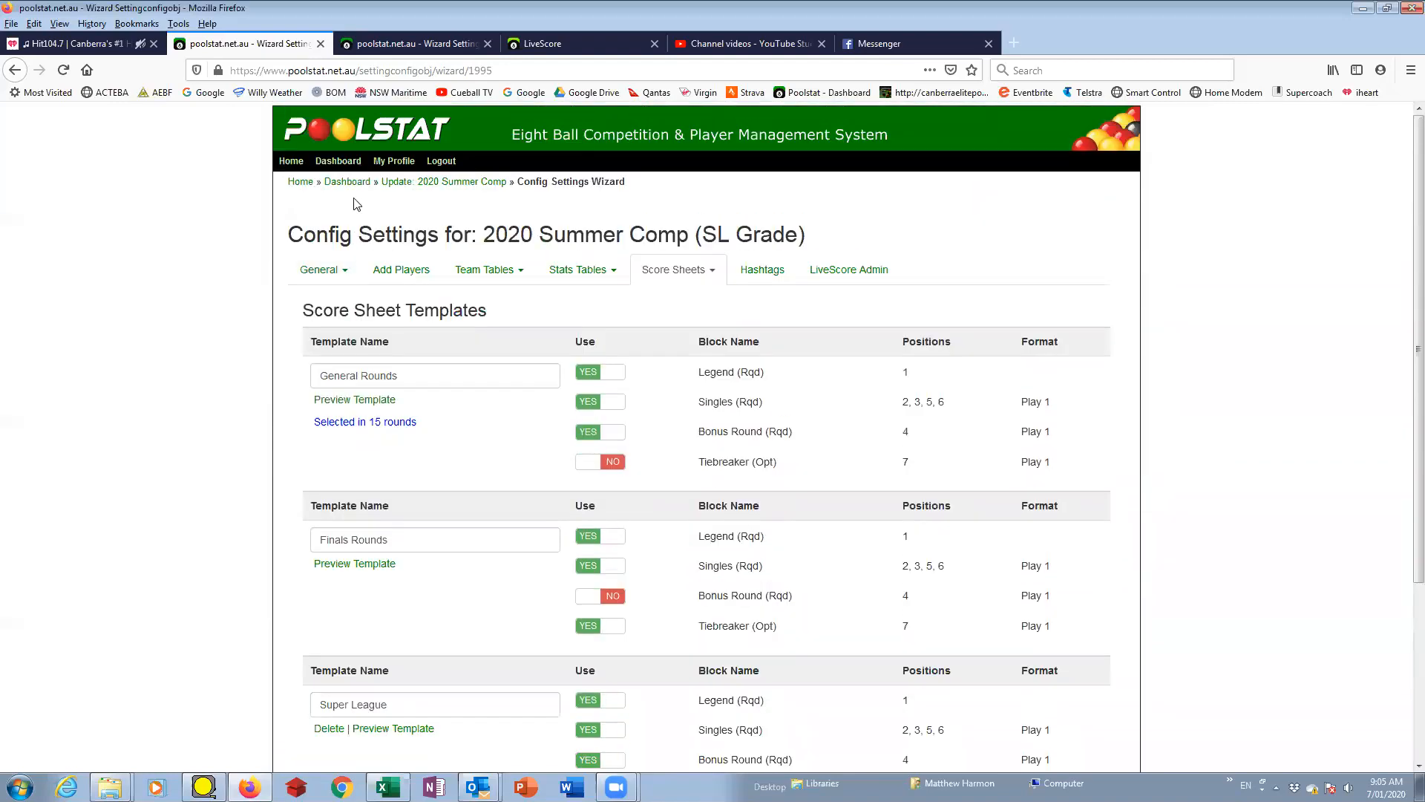
Reopen the SL grade's config settings from the dashboard and review its LiveScore Admin settings.
{"action": "left_click", "coordinate": [354, 186]}
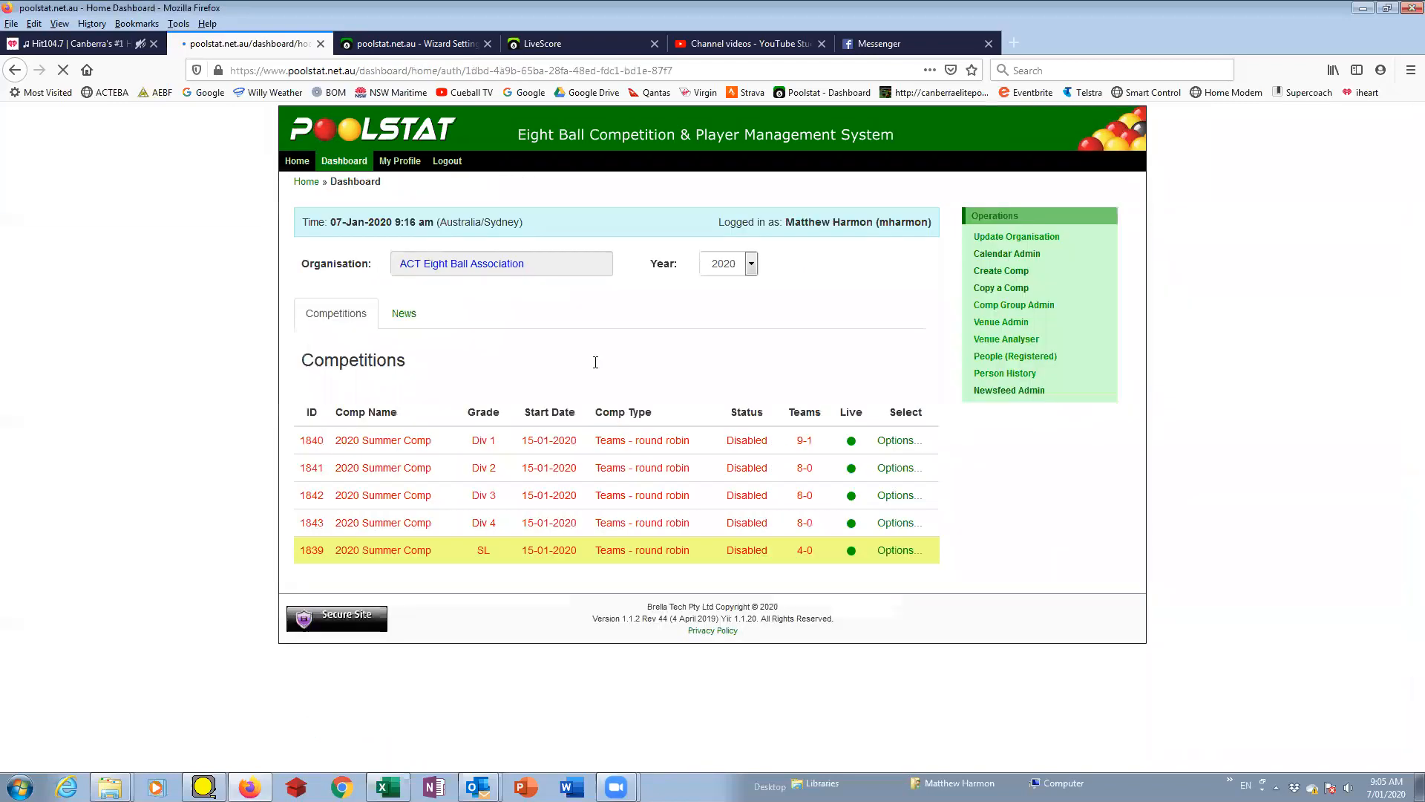
{"action": "left_click", "coordinate": [910, 549]}
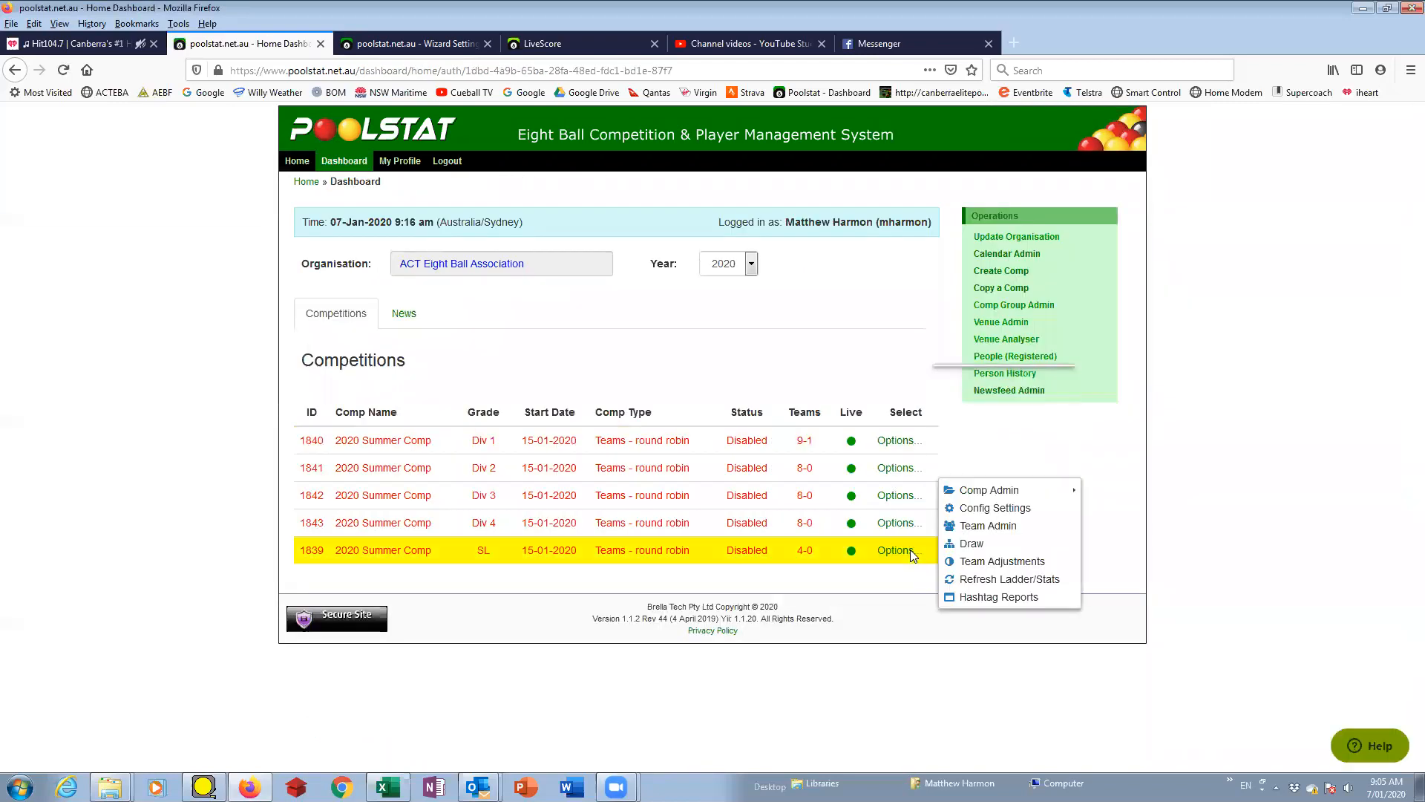
{"action": "left_click", "coordinate": [993, 510]}
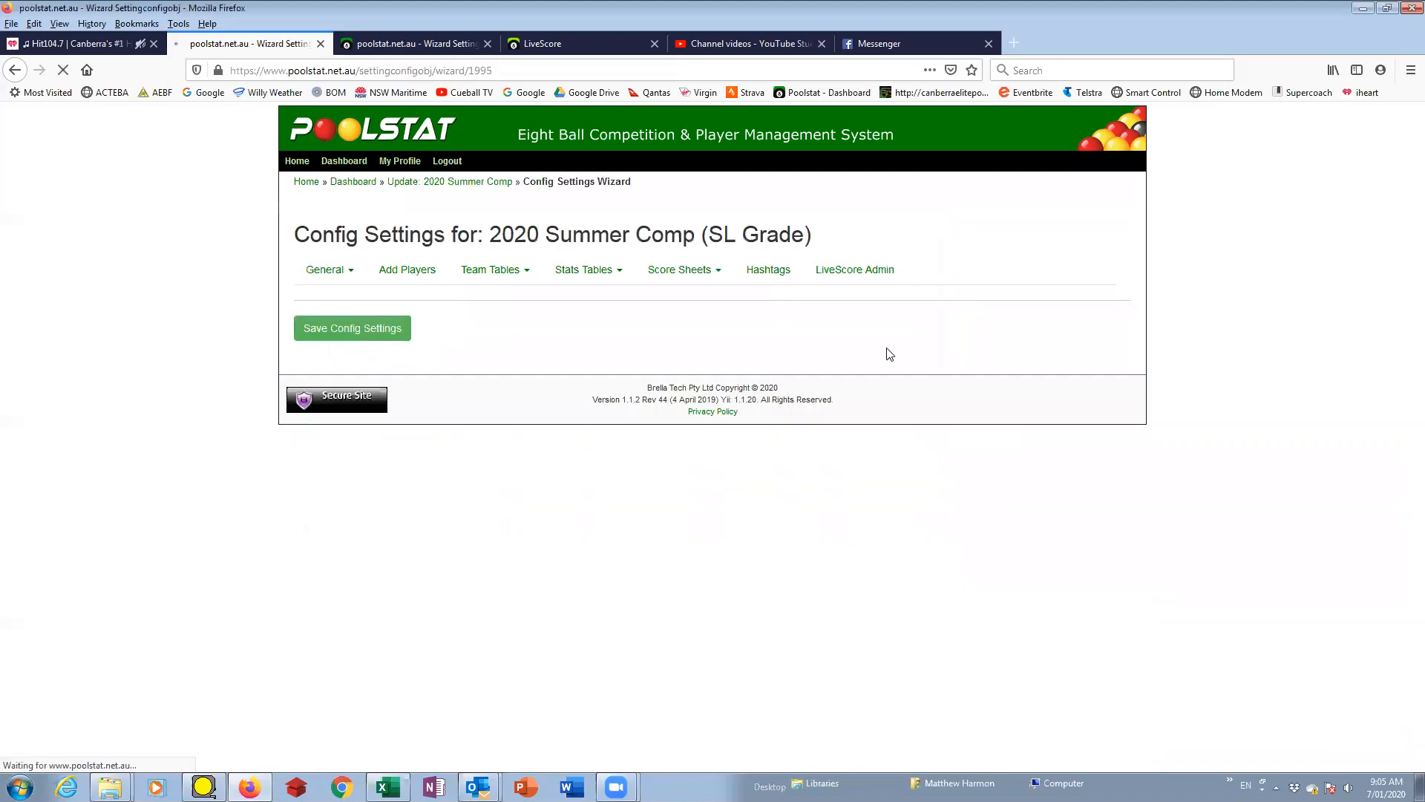
{"action": "left_click", "coordinate": [865, 270]}
{"action": "scroll", "coordinate": [865, 412], "scroll_direction": "down", "scroll_amount": 5}
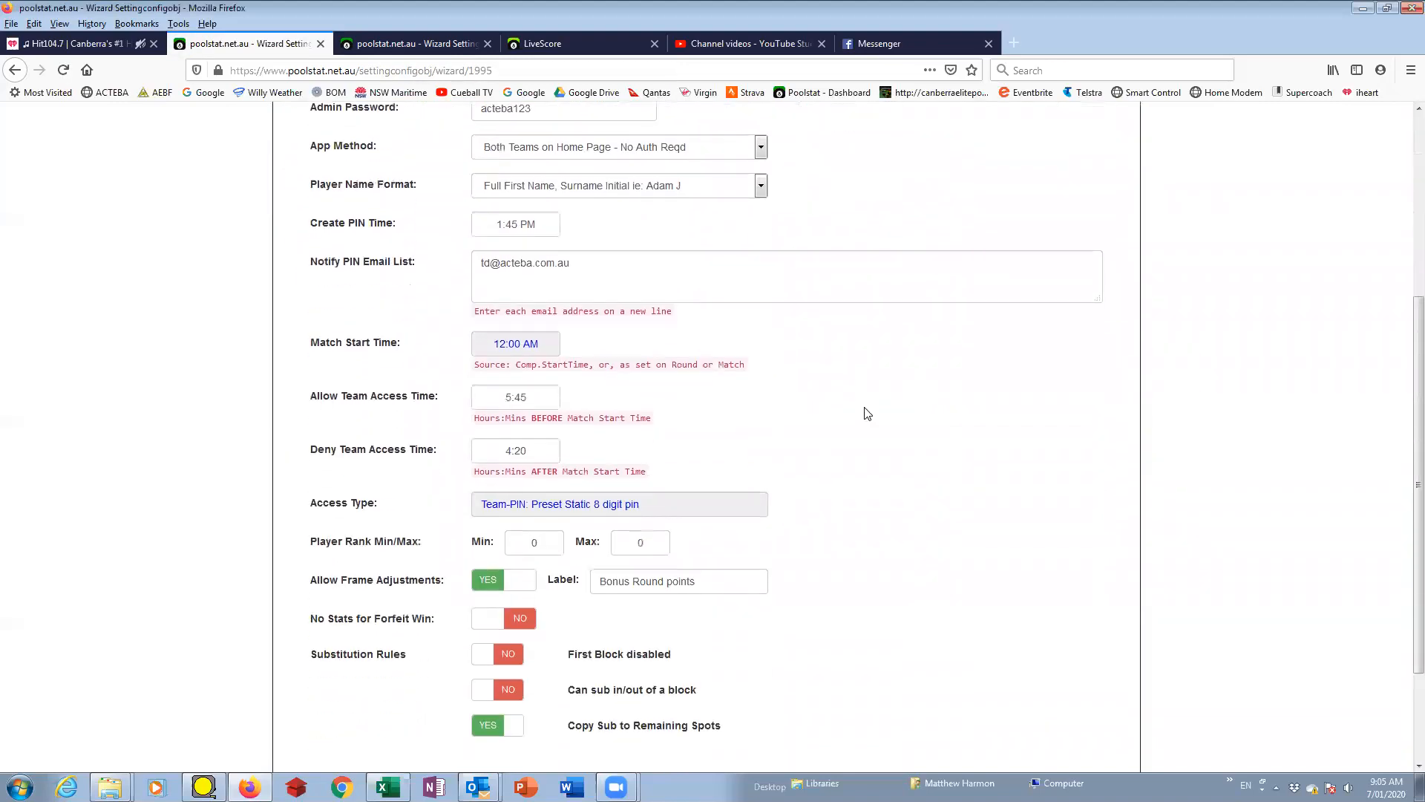
{"action": "scroll", "coordinate": [834, 398], "scroll_direction": "up", "scroll_amount": 3}
{"action": "scroll", "coordinate": [836, 405], "scroll_direction": "down", "scroll_amount": 2}
{"action": "scroll", "coordinate": [662, 628], "scroll_direction": "up", "scroll_amount": 5}
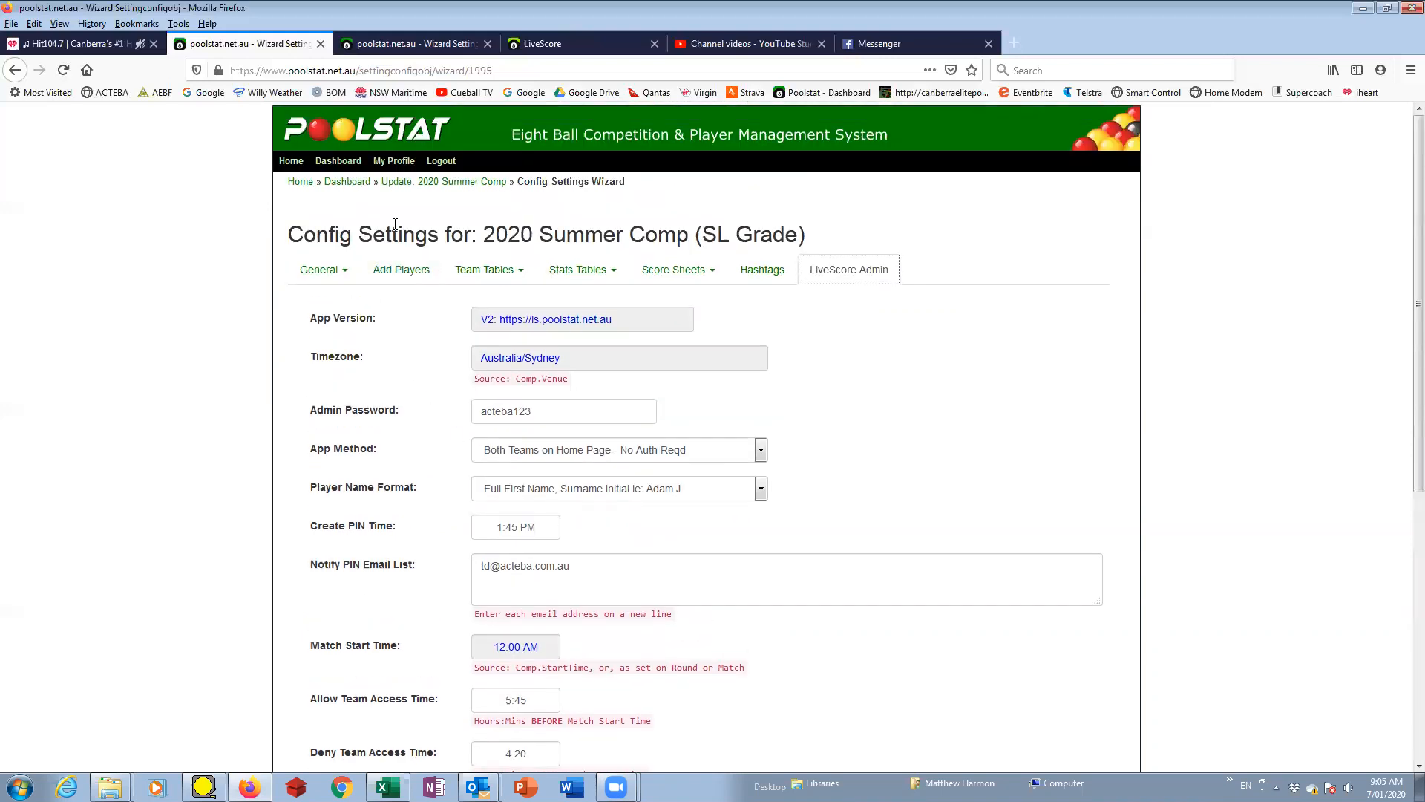
Reopen the SL grade's config settings from the dashboard and review its default team table.
{"action": "left_click", "coordinate": [356, 186]}
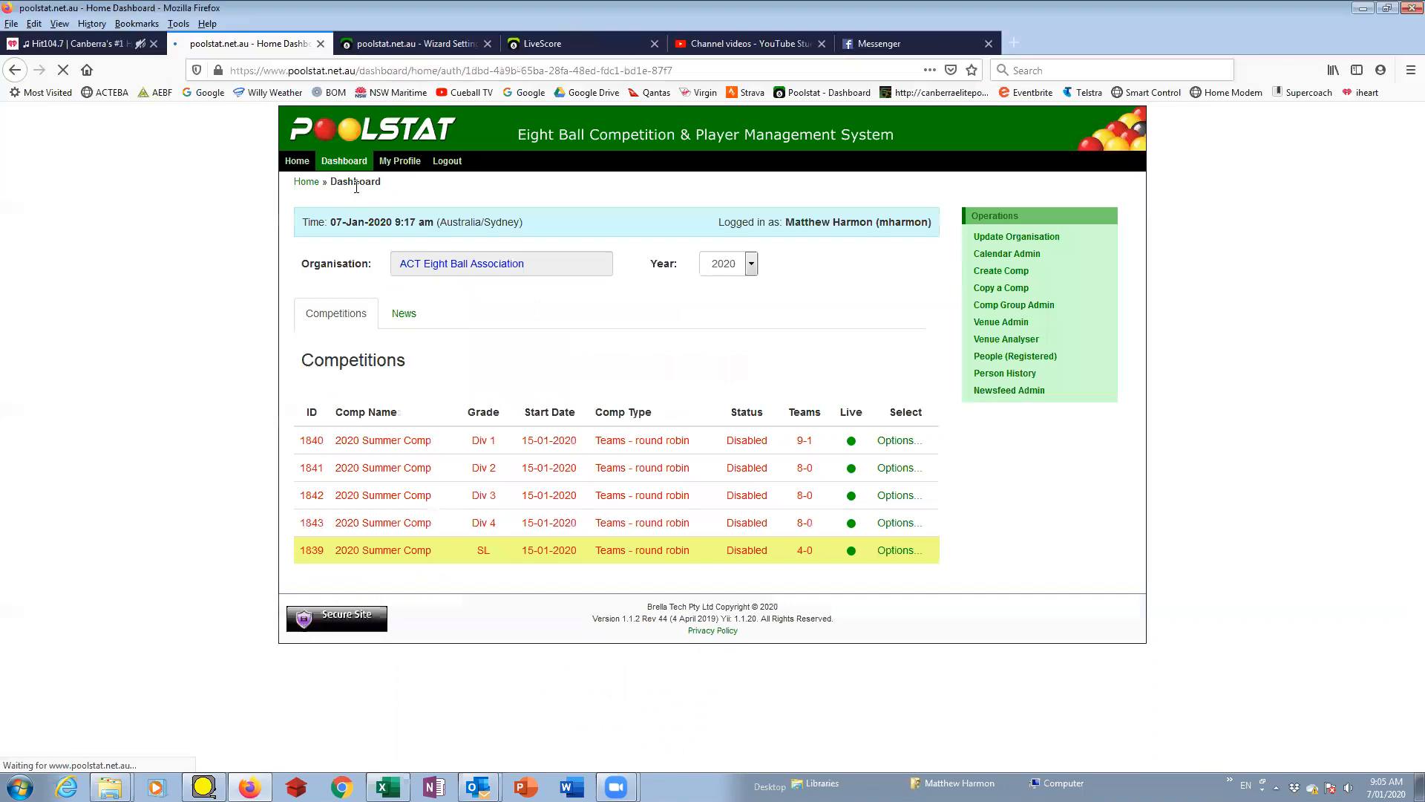
{"action": "left_click", "coordinate": [897, 551]}
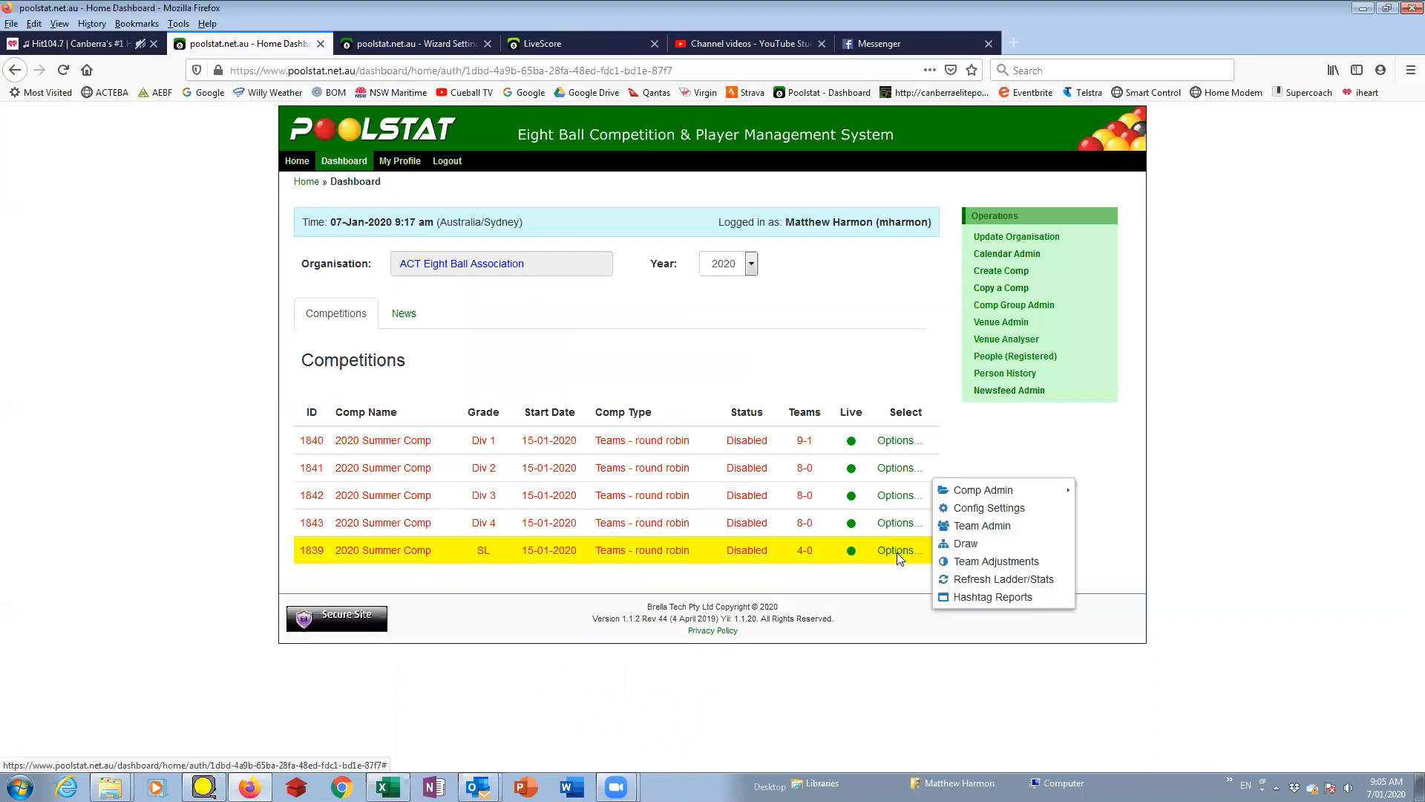
{"action": "left_click", "coordinate": [973, 509]}
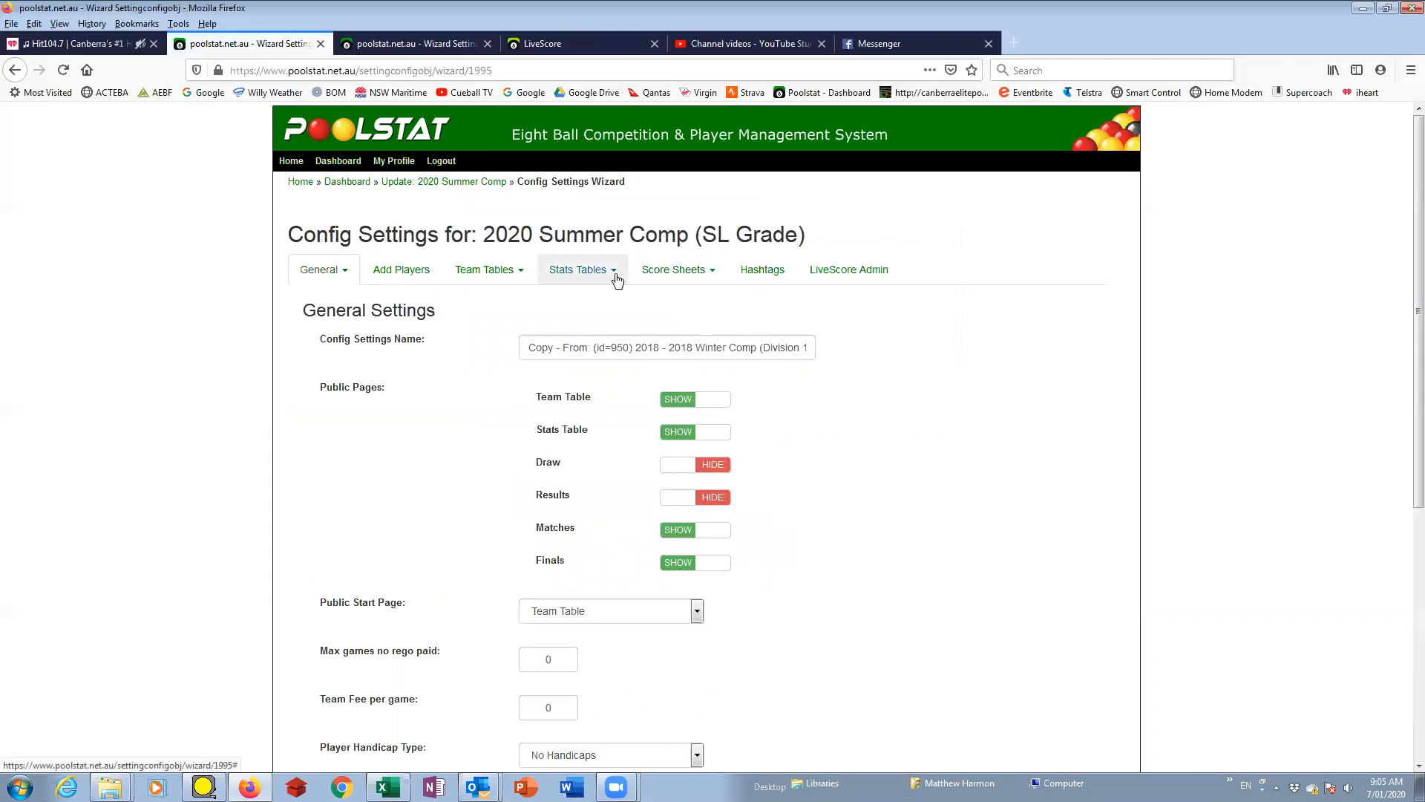
{"action": "left_click", "coordinate": [512, 274]}
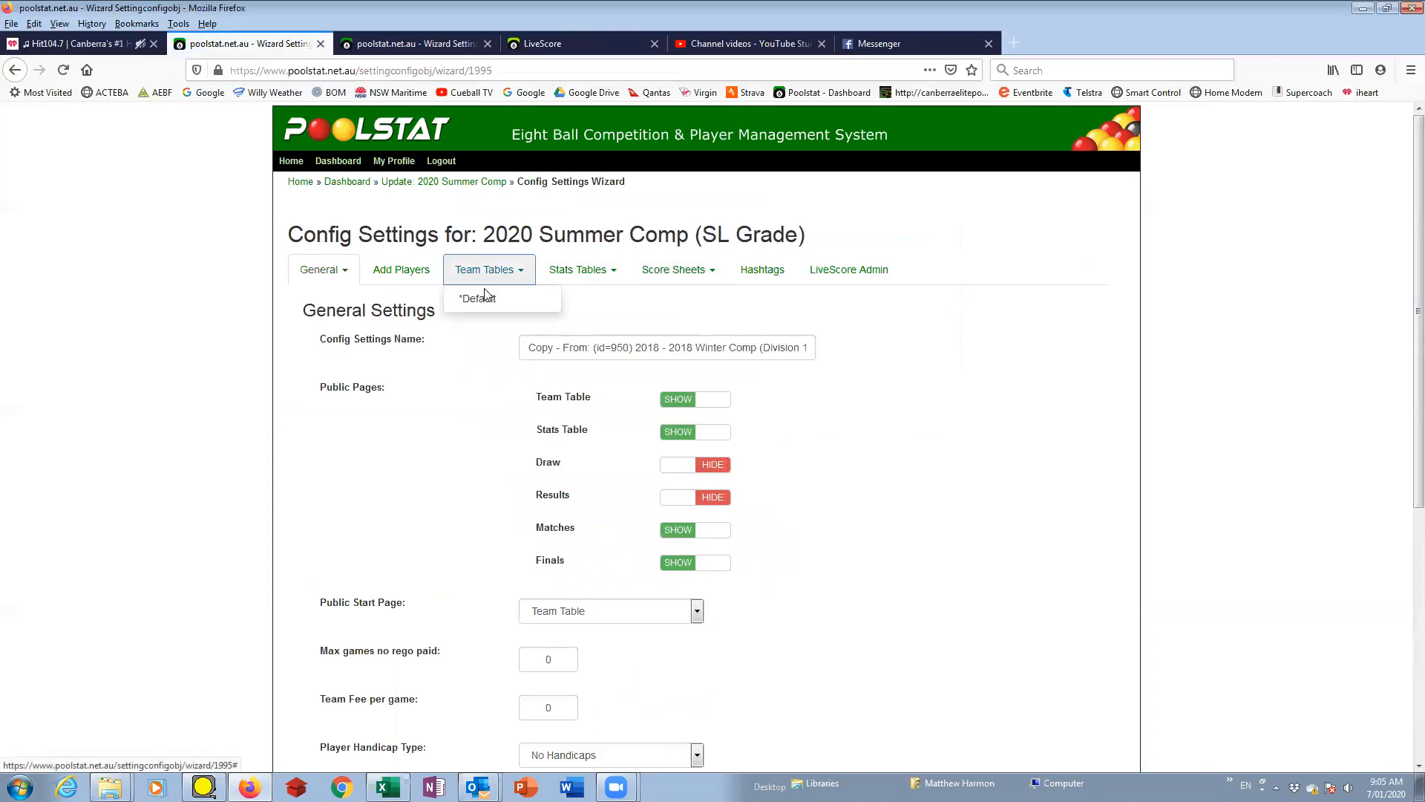
{"action": "left_click", "coordinate": [484, 300]}
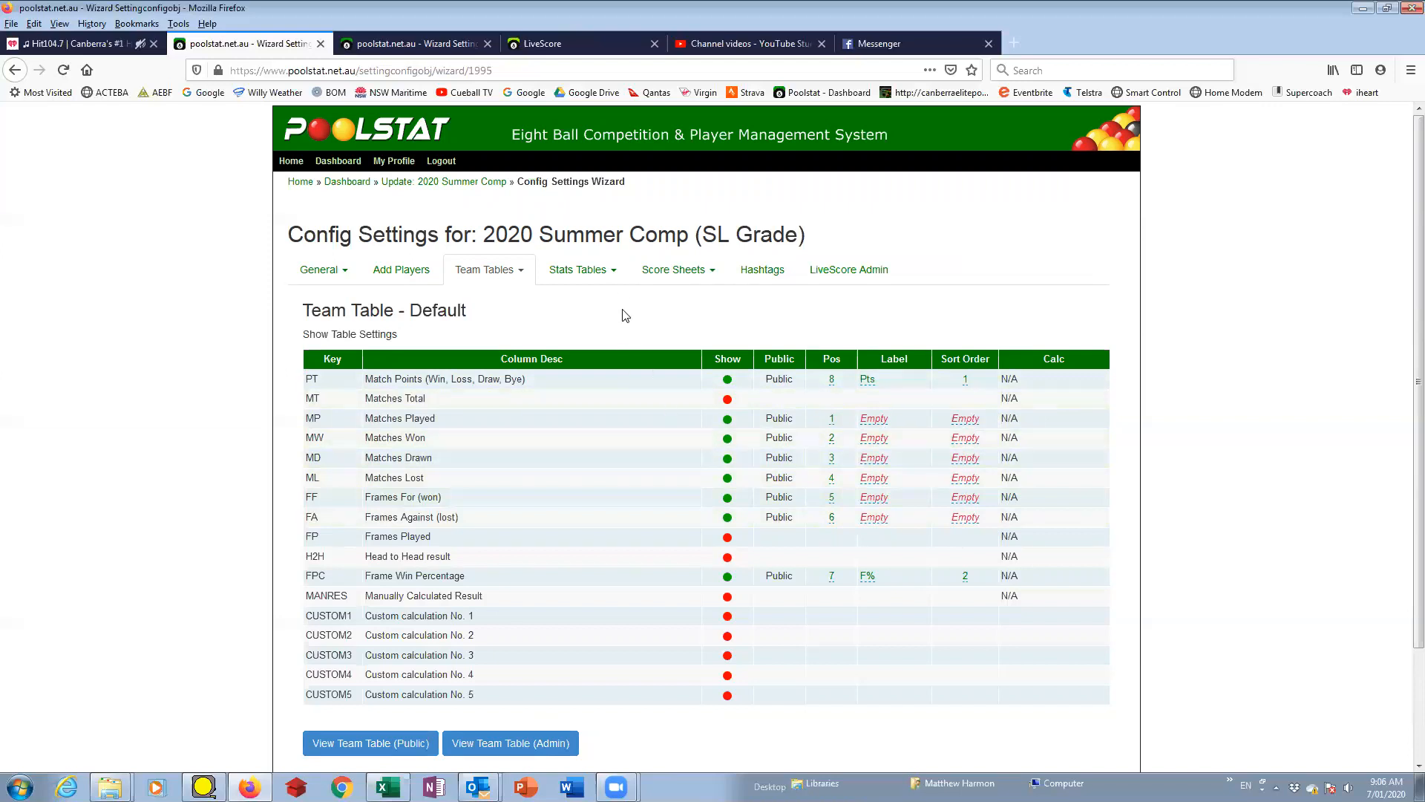
Review the SL grade's default stats table and hashtag settings, including the New Hashtag page.
{"action": "left_click", "coordinate": [594, 273]}
{"action": "left_click", "coordinate": [586, 299]}
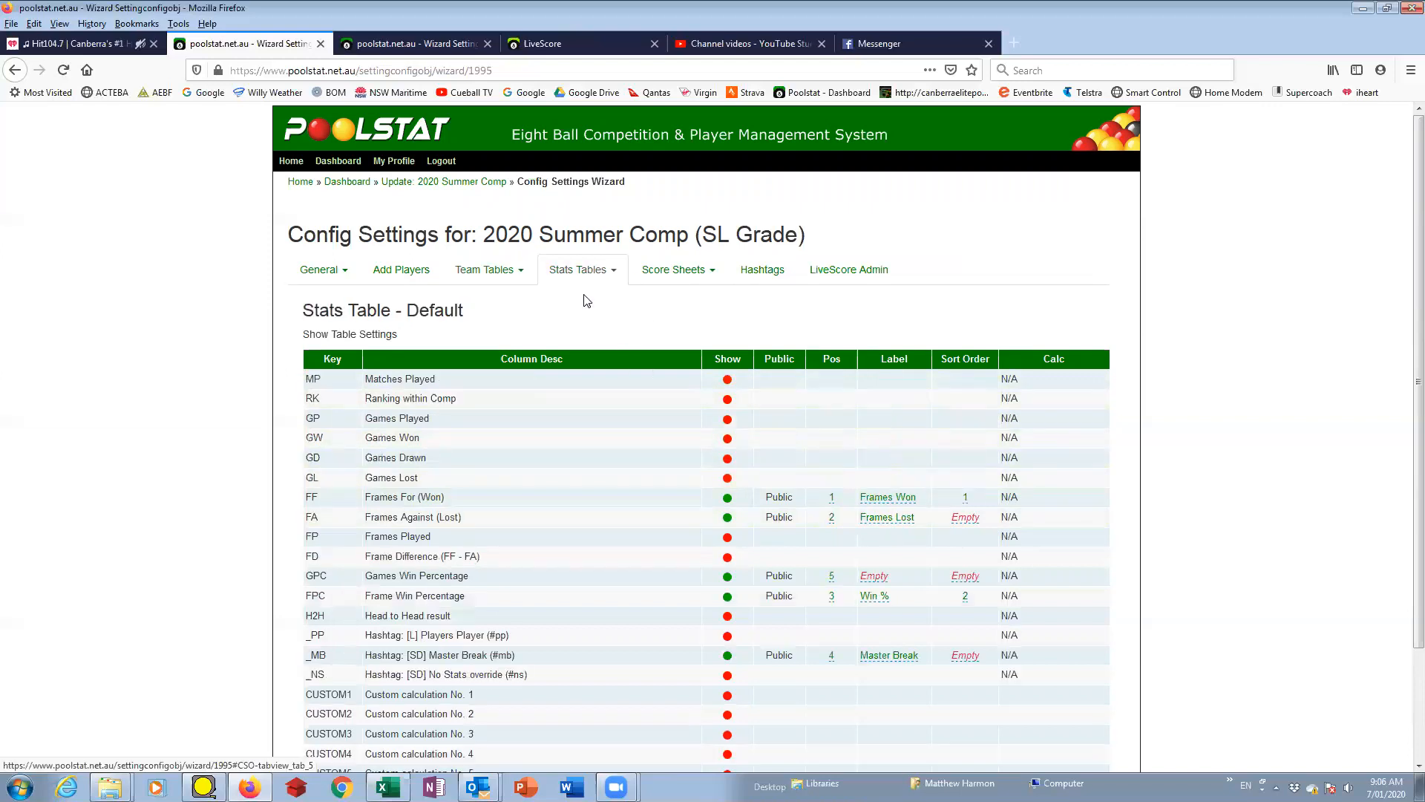
{"action": "scroll", "coordinate": [563, 409], "scroll_direction": "down", "scroll_amount": 2}
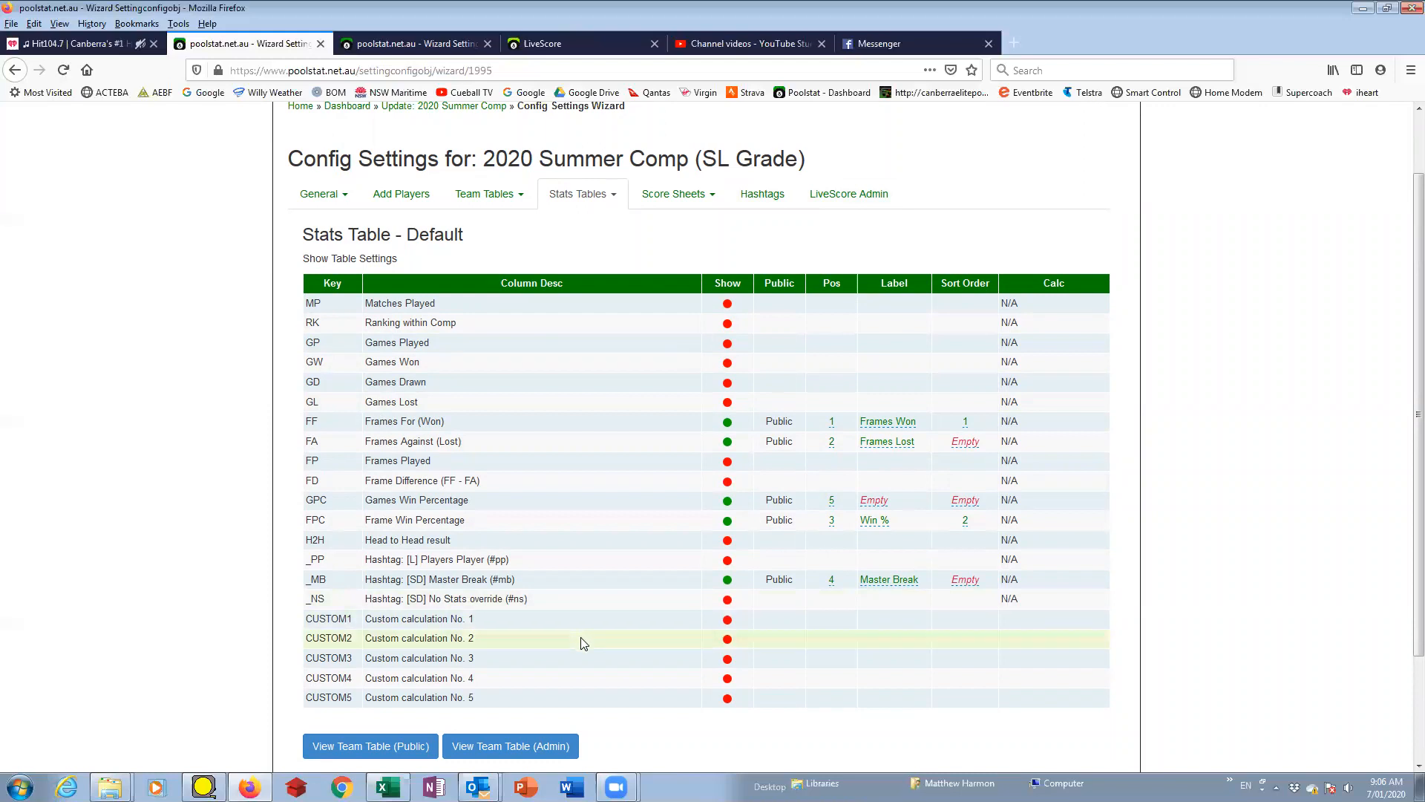
{"action": "left_click", "coordinate": [765, 195]}
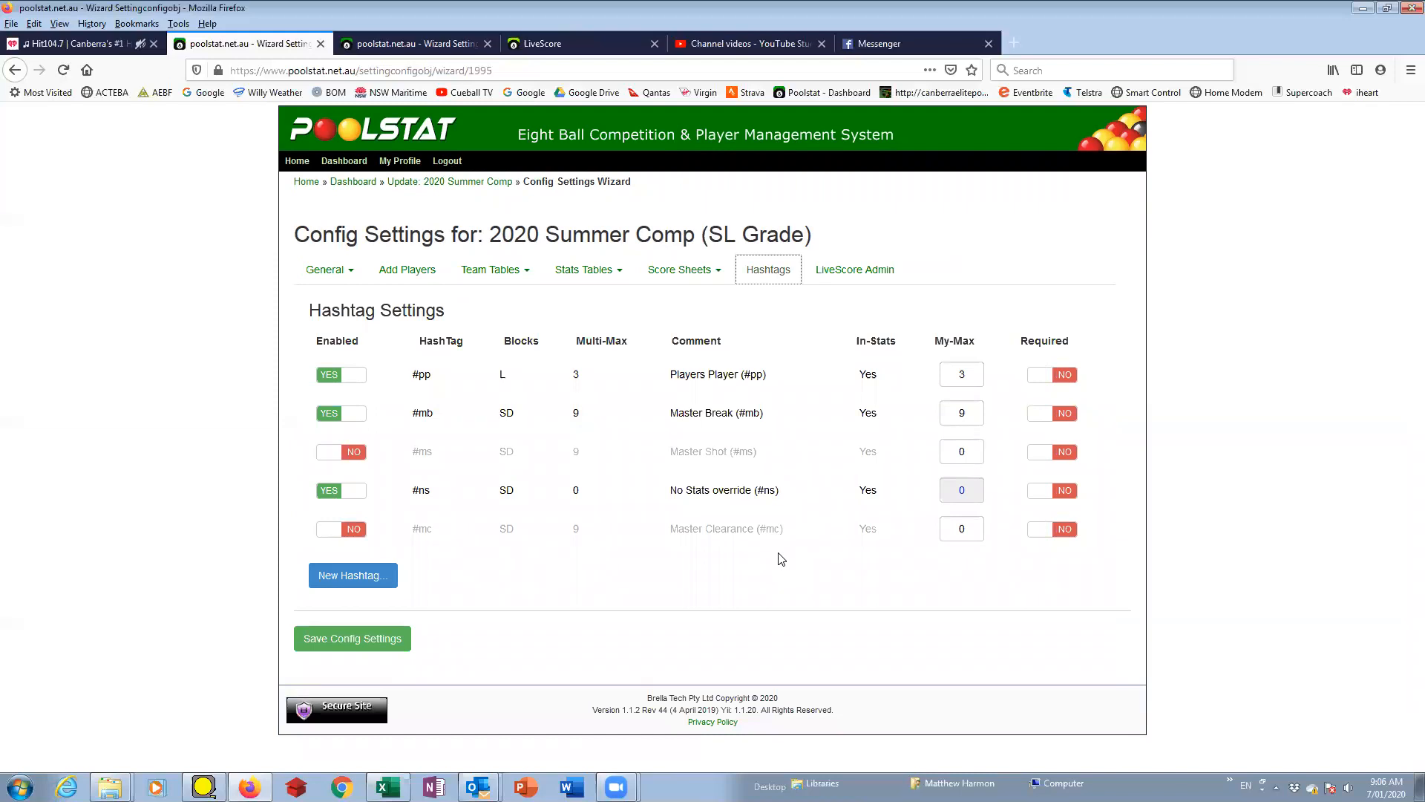
{"action": "left_click", "coordinate": [381, 581]}
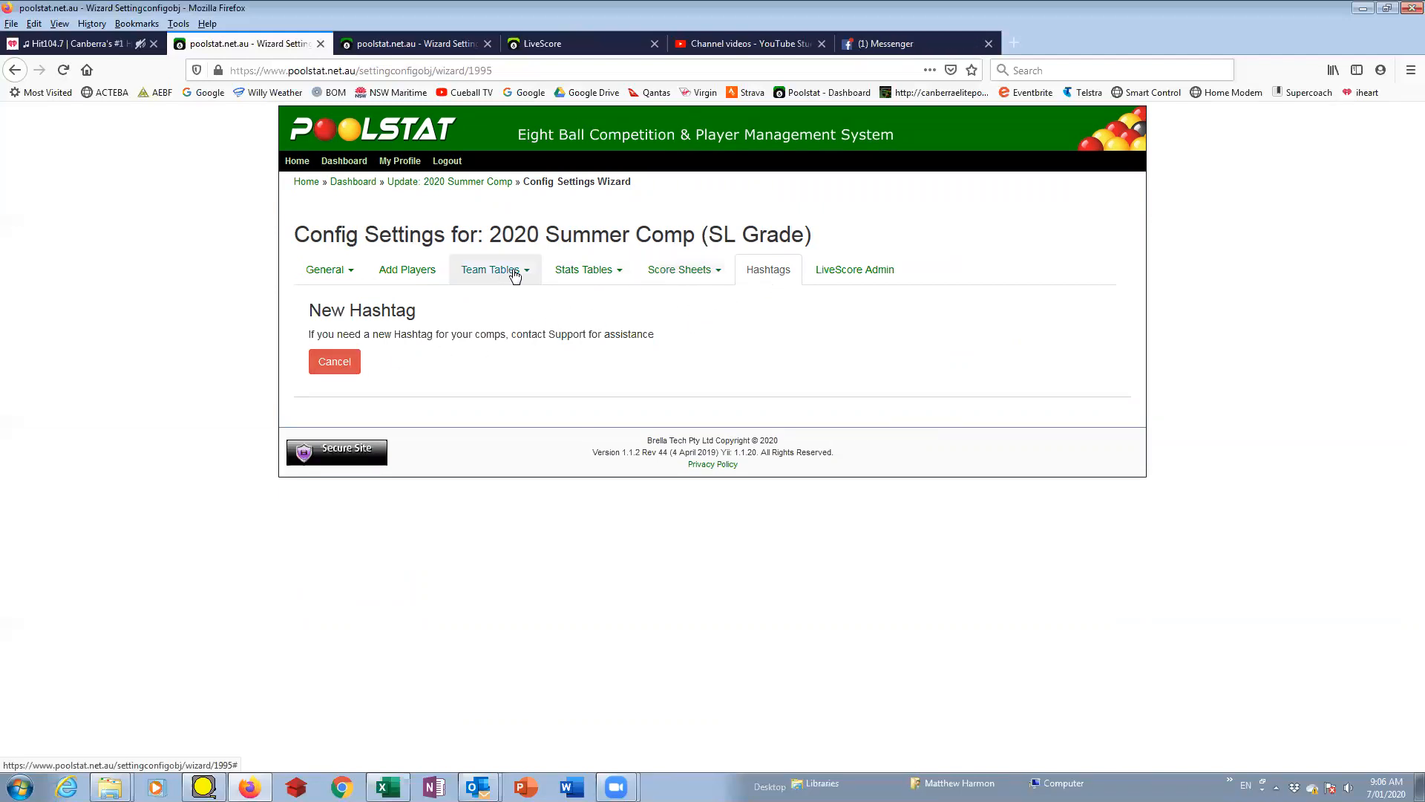
Show Custom calculation No. 1 in the SL grade's default stats table.
{"action": "left_click", "coordinate": [583, 273]}
{"action": "left_click", "coordinate": [578, 299]}
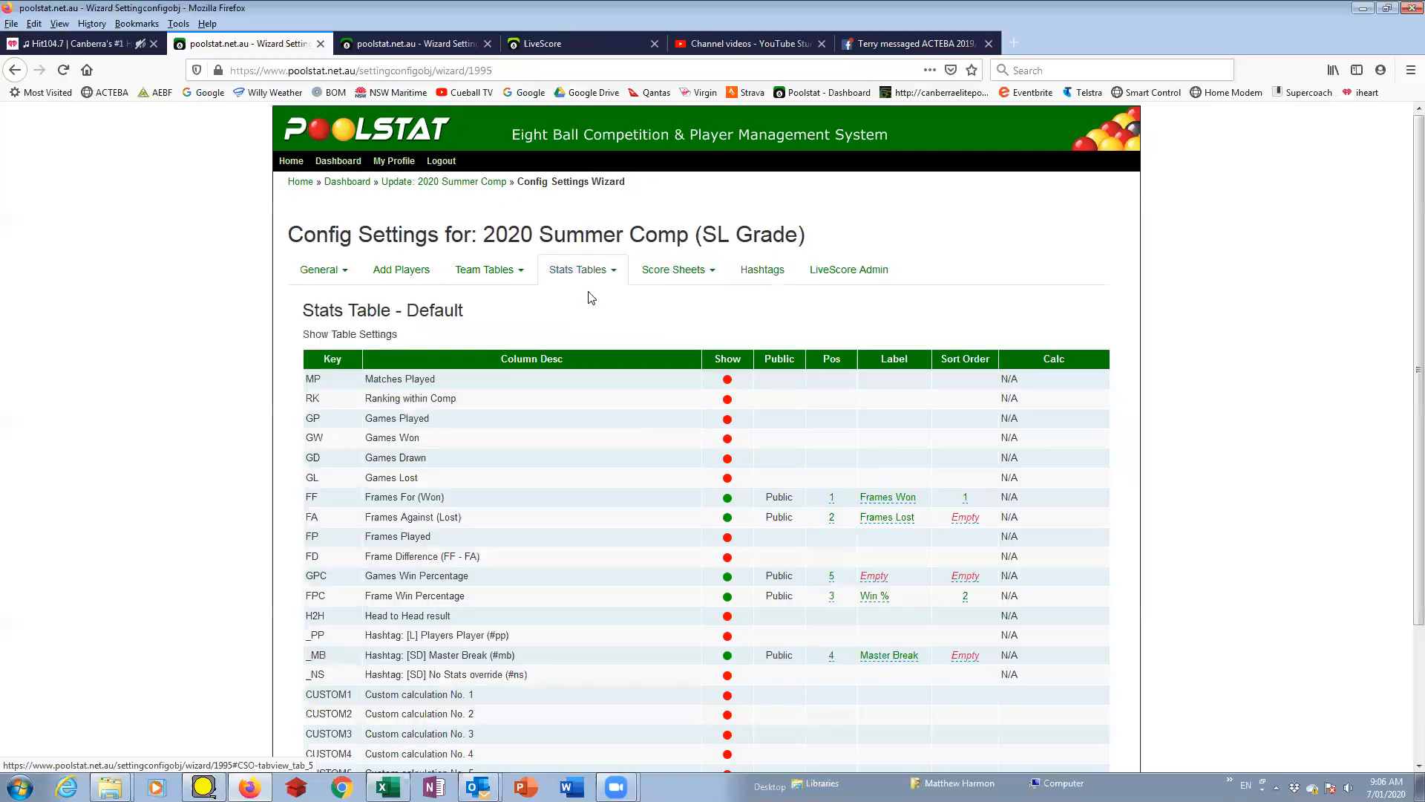
{"action": "scroll", "coordinate": [841, 719], "scroll_direction": "down", "scroll_amount": 1}
{"action": "scroll", "coordinate": [842, 718], "scroll_direction": "down", "scroll_amount": 2}
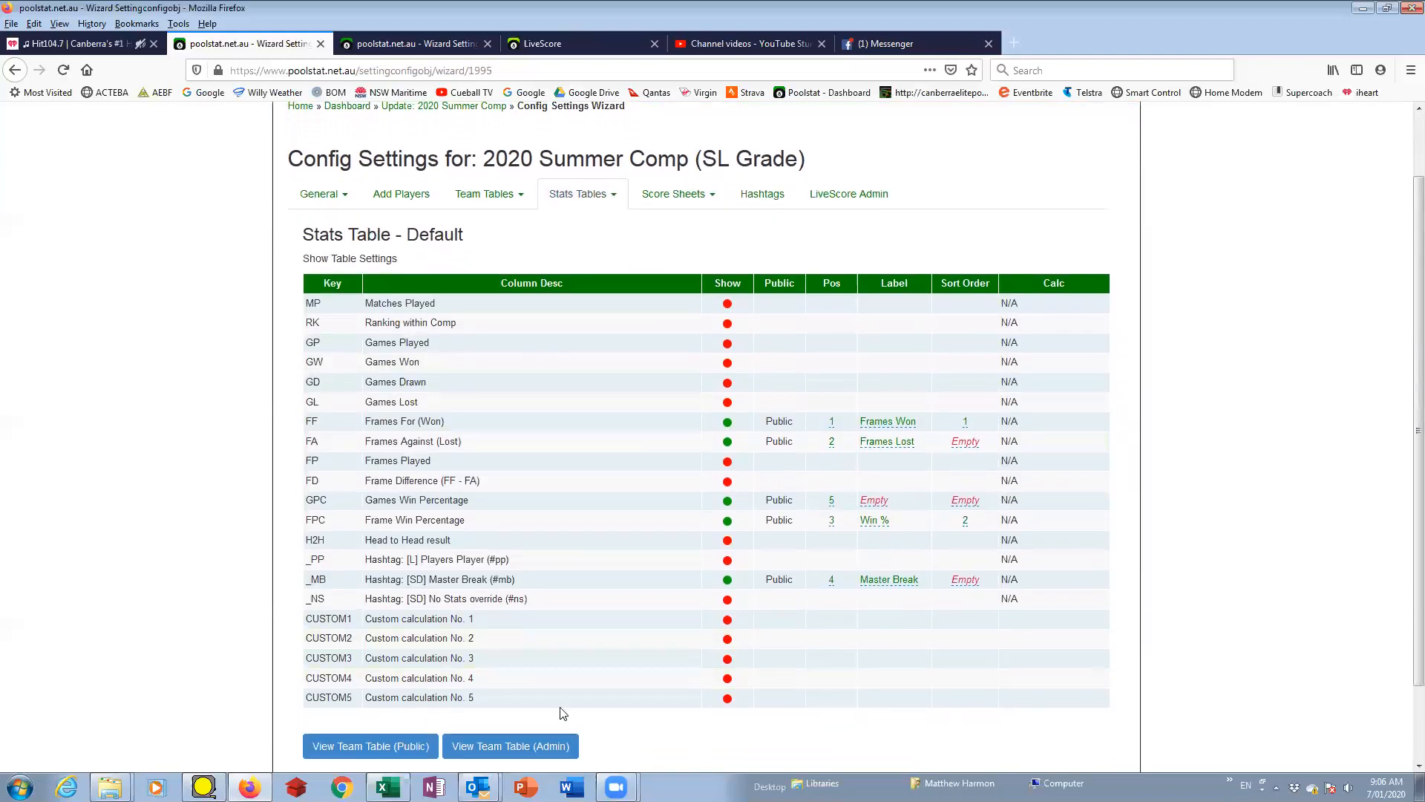
{"action": "scroll", "coordinate": [422, 627], "scroll_direction": "down", "scroll_amount": 1}
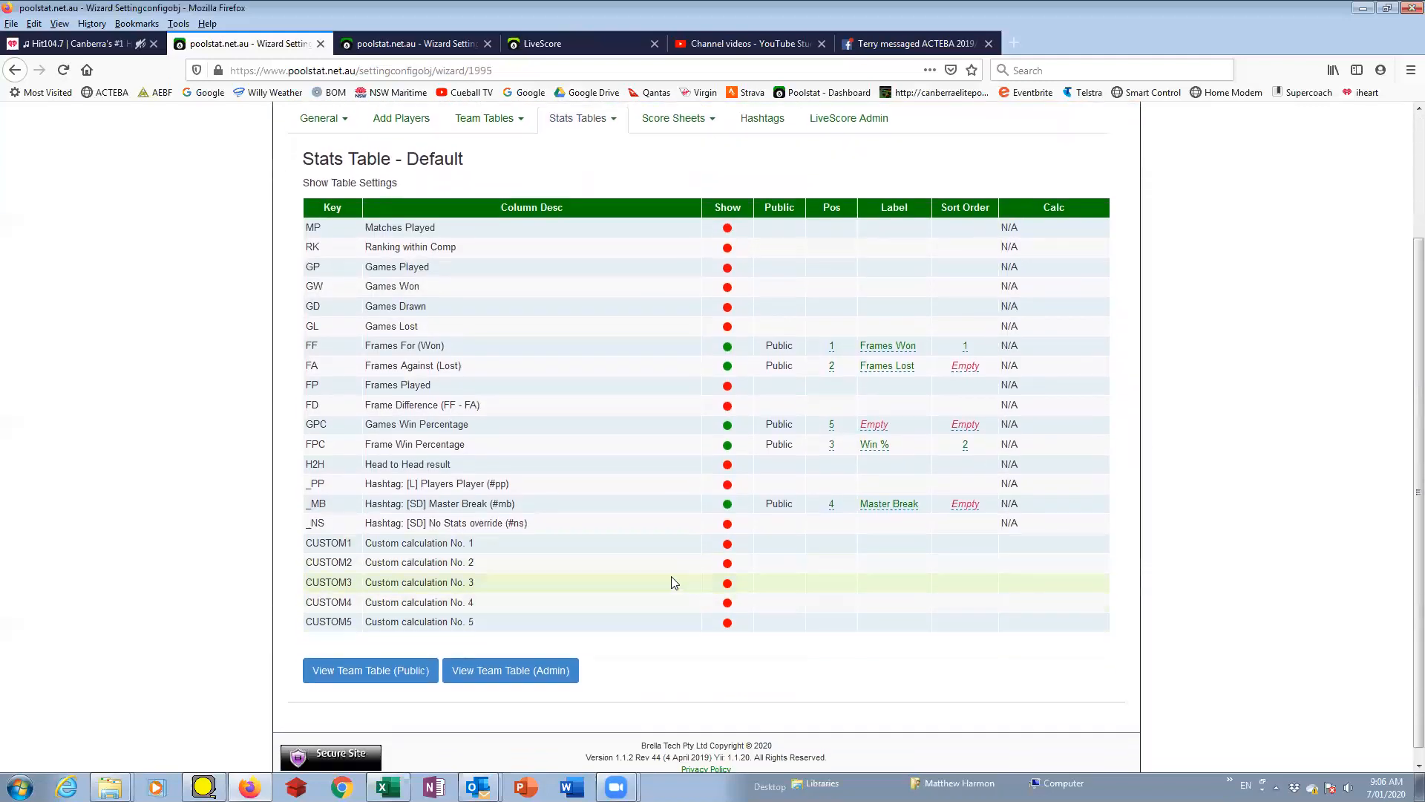
{"action": "left_click", "coordinate": [728, 544]}
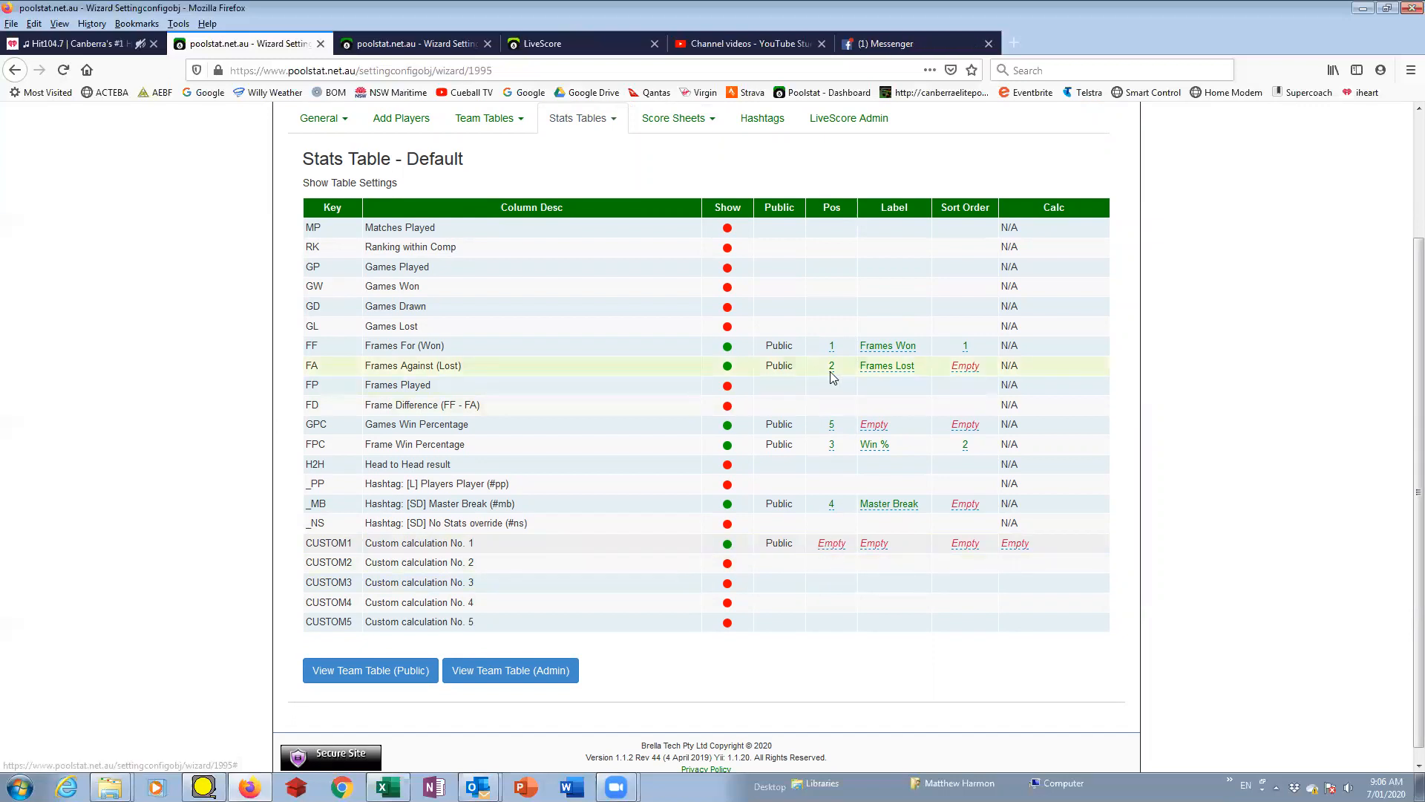
Compare the Div 1 default stats table on the Play site with the SL grade's, including the custom calculation row.
{"action": "left_click", "coordinate": [416, 45]}
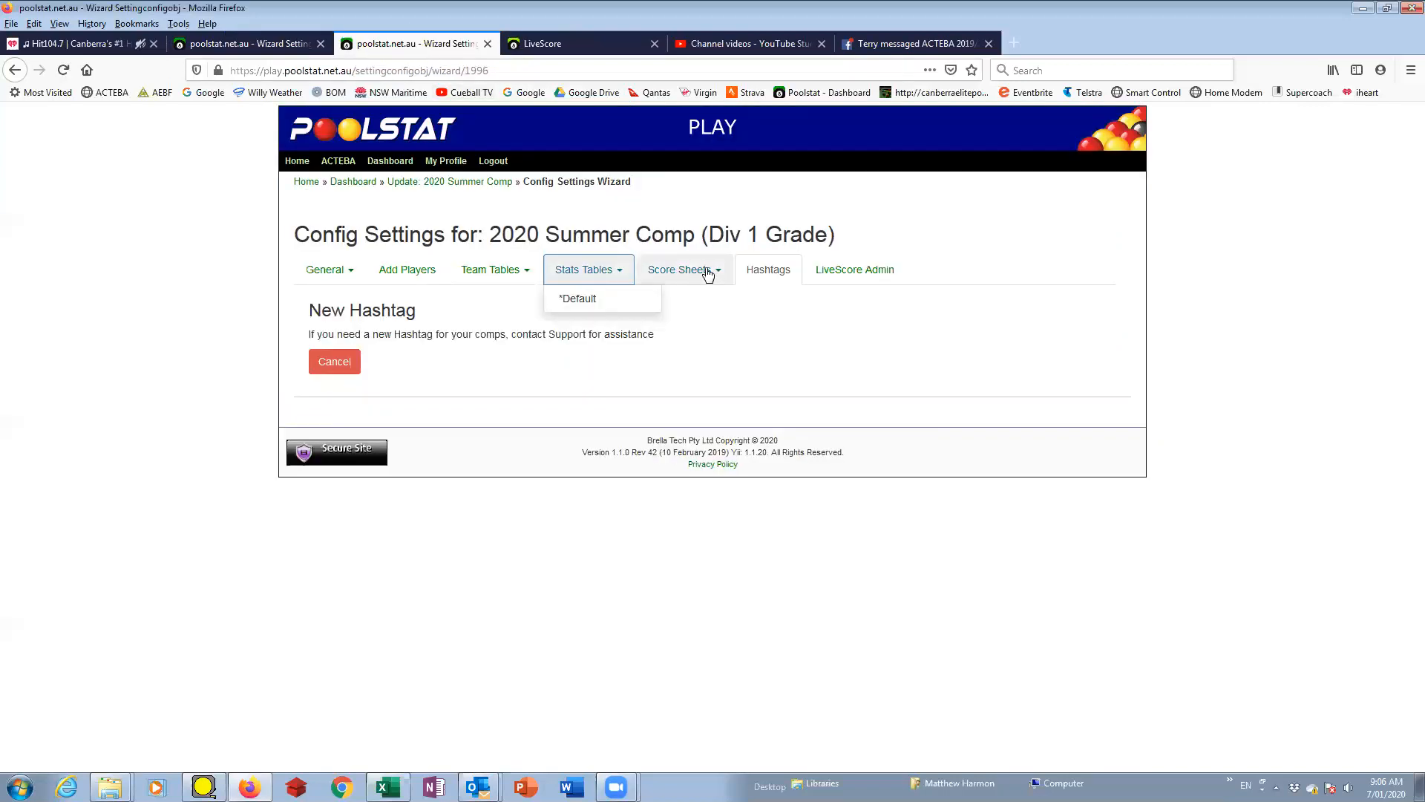
{"action": "left_click", "coordinate": [594, 298]}
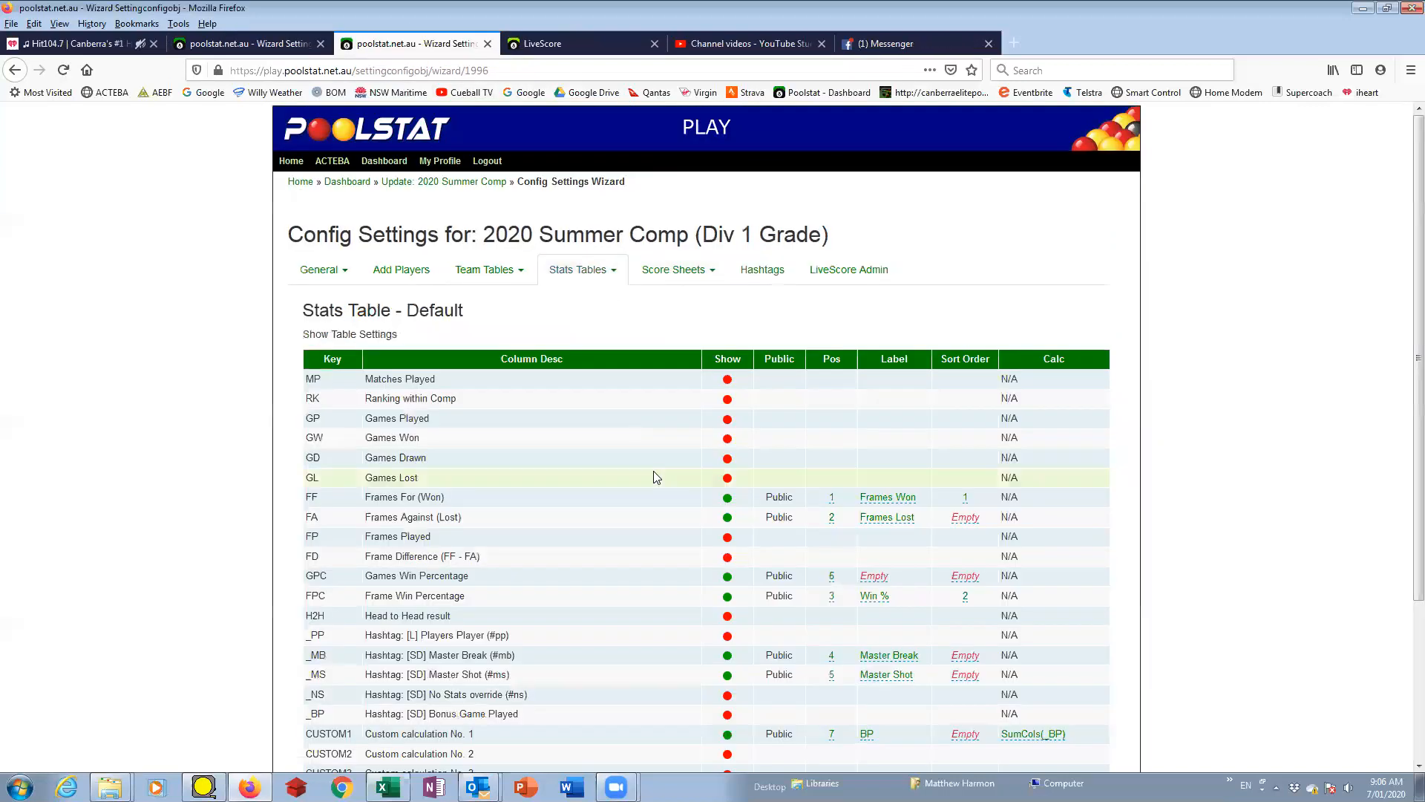
{"action": "scroll", "coordinate": [732, 659], "scroll_direction": "down", "scroll_amount": 2}
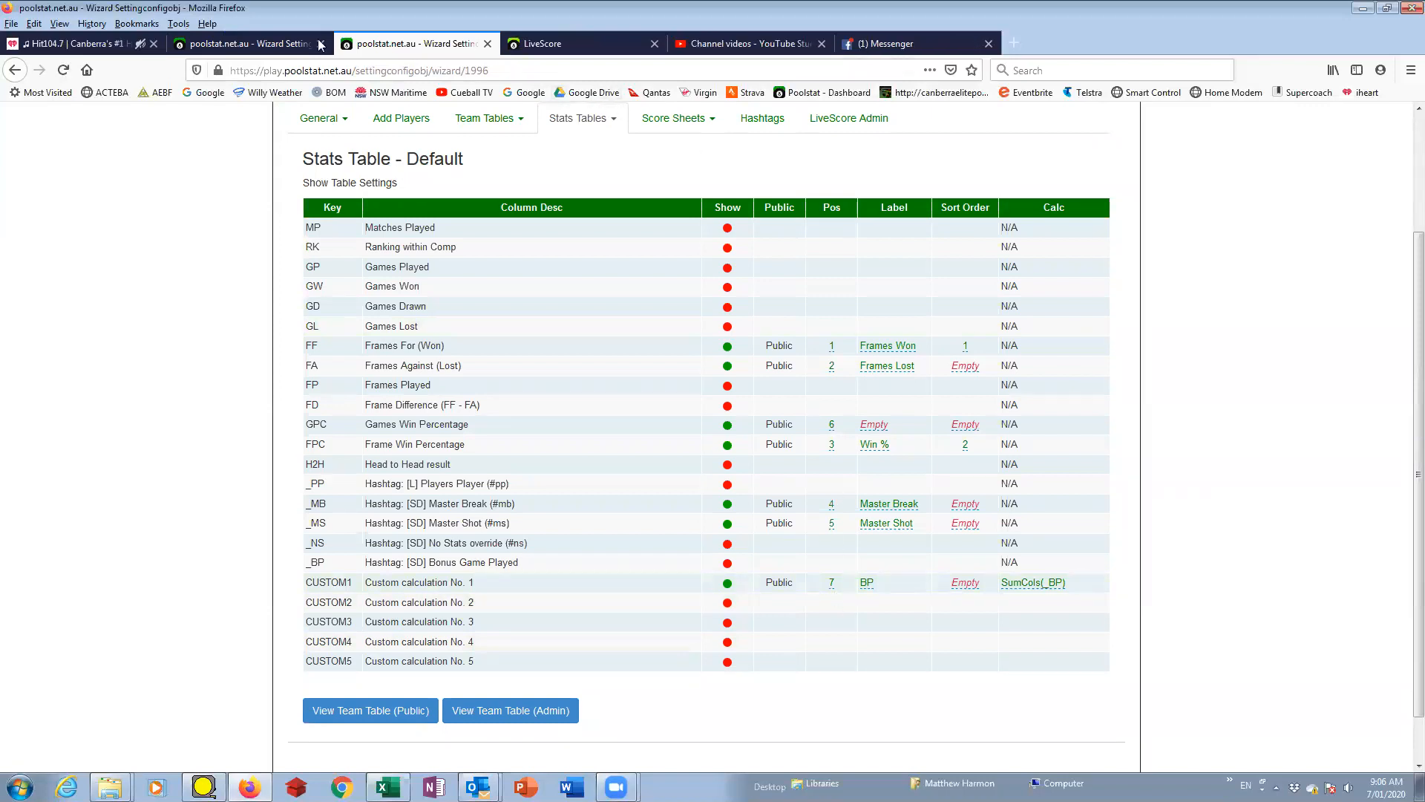
{"action": "key", "text": "ctrl+Page_Up"}
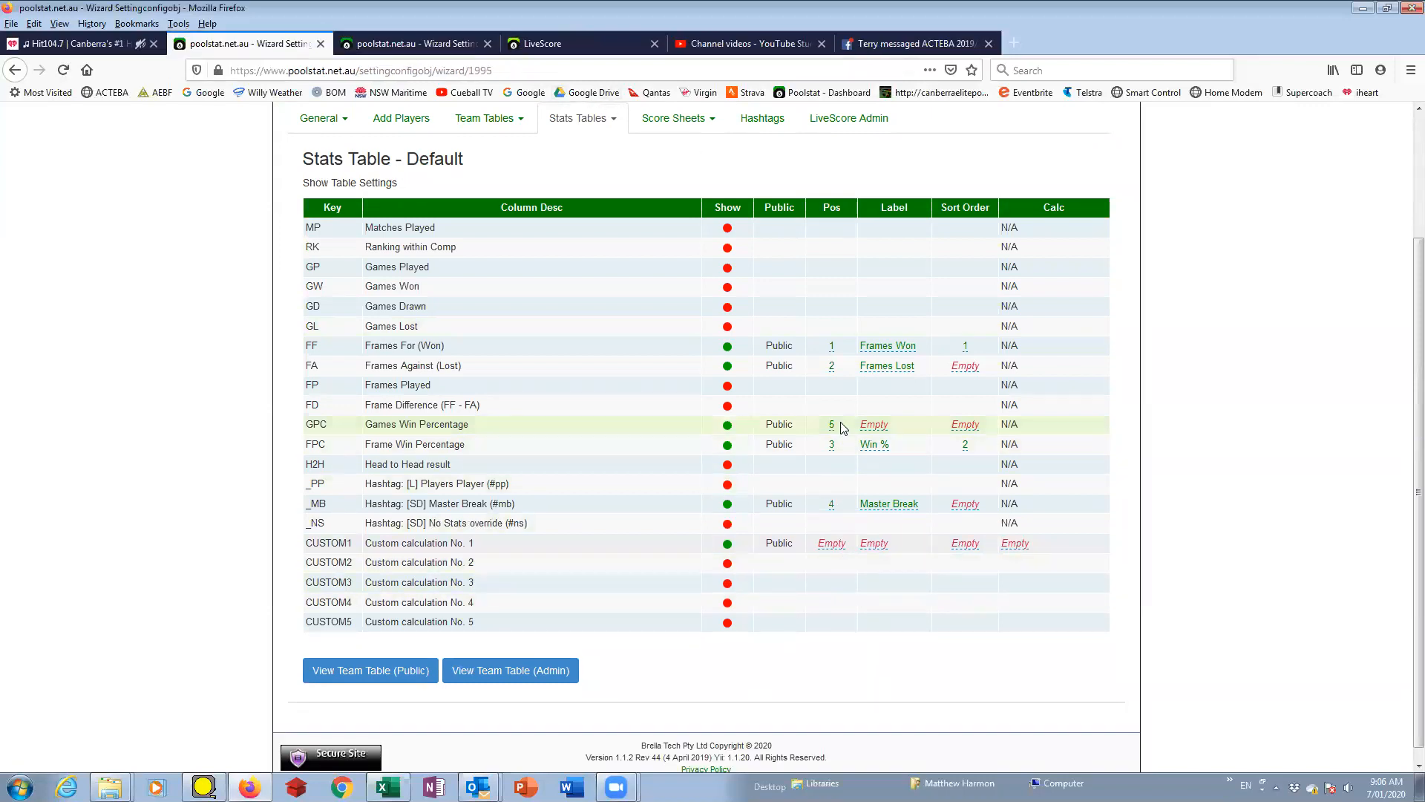
{"action": "left_click", "coordinate": [392, 46]}
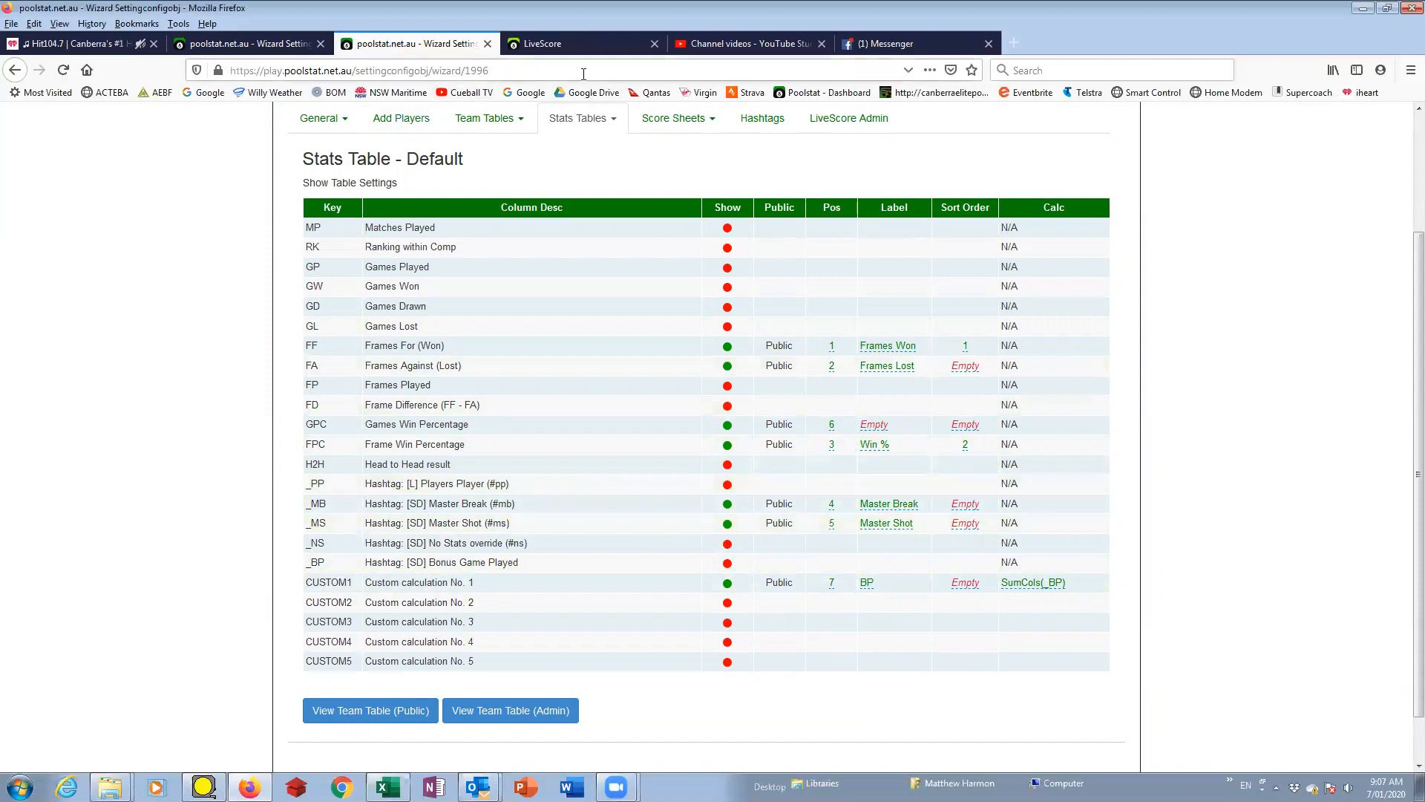
{"action": "left_click", "coordinate": [227, 45]}
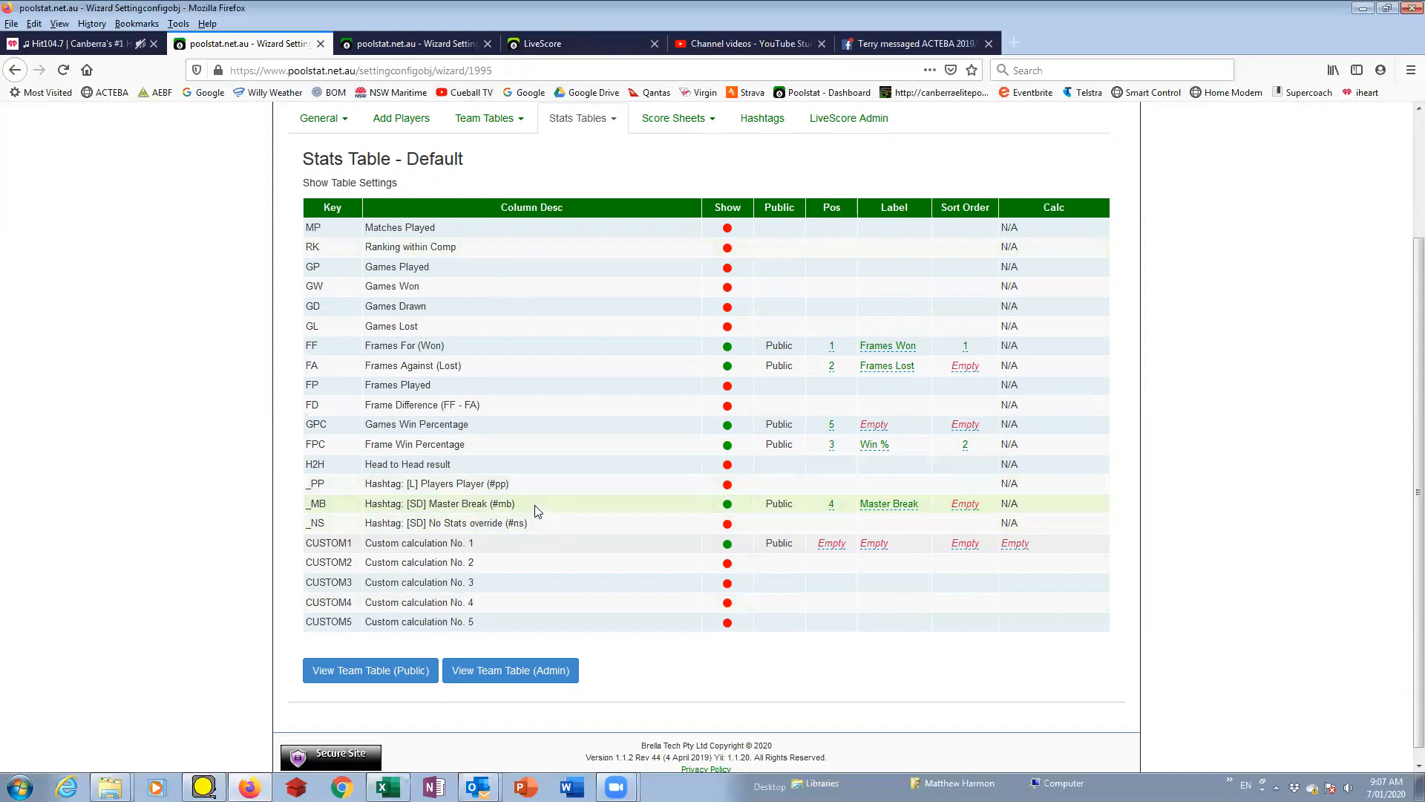
Try to enable the Master Shot (#ms) hashtag for the SL grade and save the pending config changes.
{"action": "left_click", "coordinate": [769, 117]}
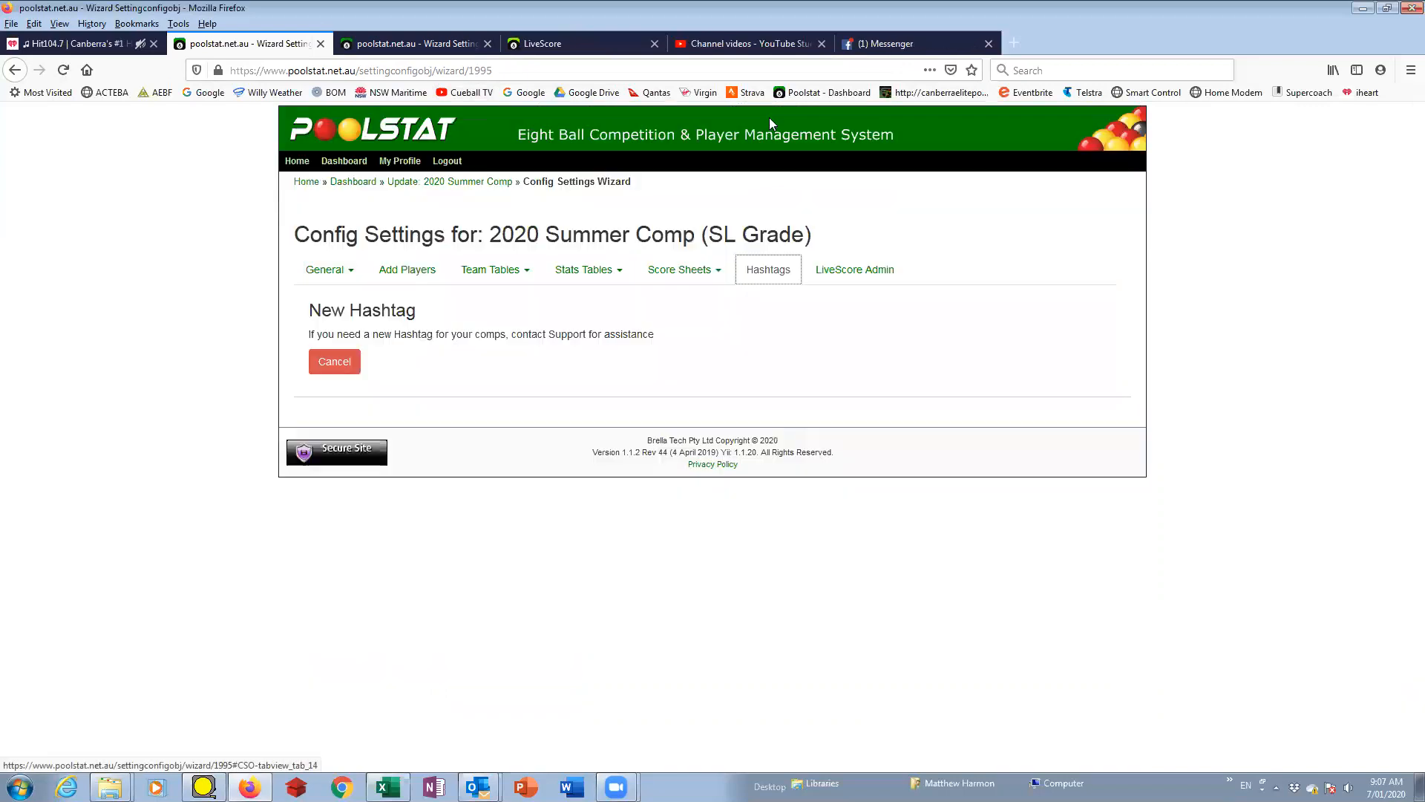
{"action": "left_click", "coordinate": [334, 361]}
{"action": "left_click", "coordinate": [335, 460]}
{"action": "left_click", "coordinate": [365, 642]}
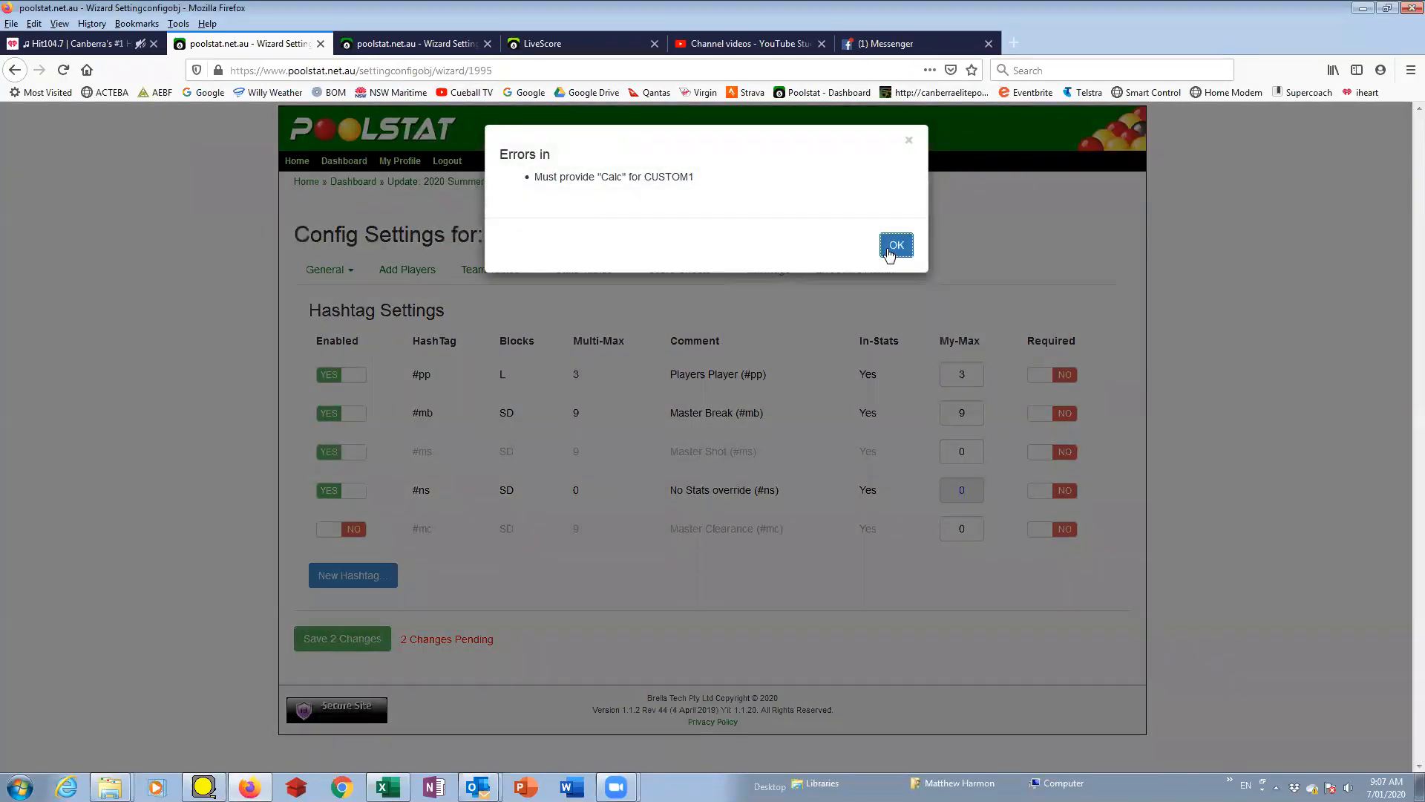
{"action": "left_click", "coordinate": [888, 256]}
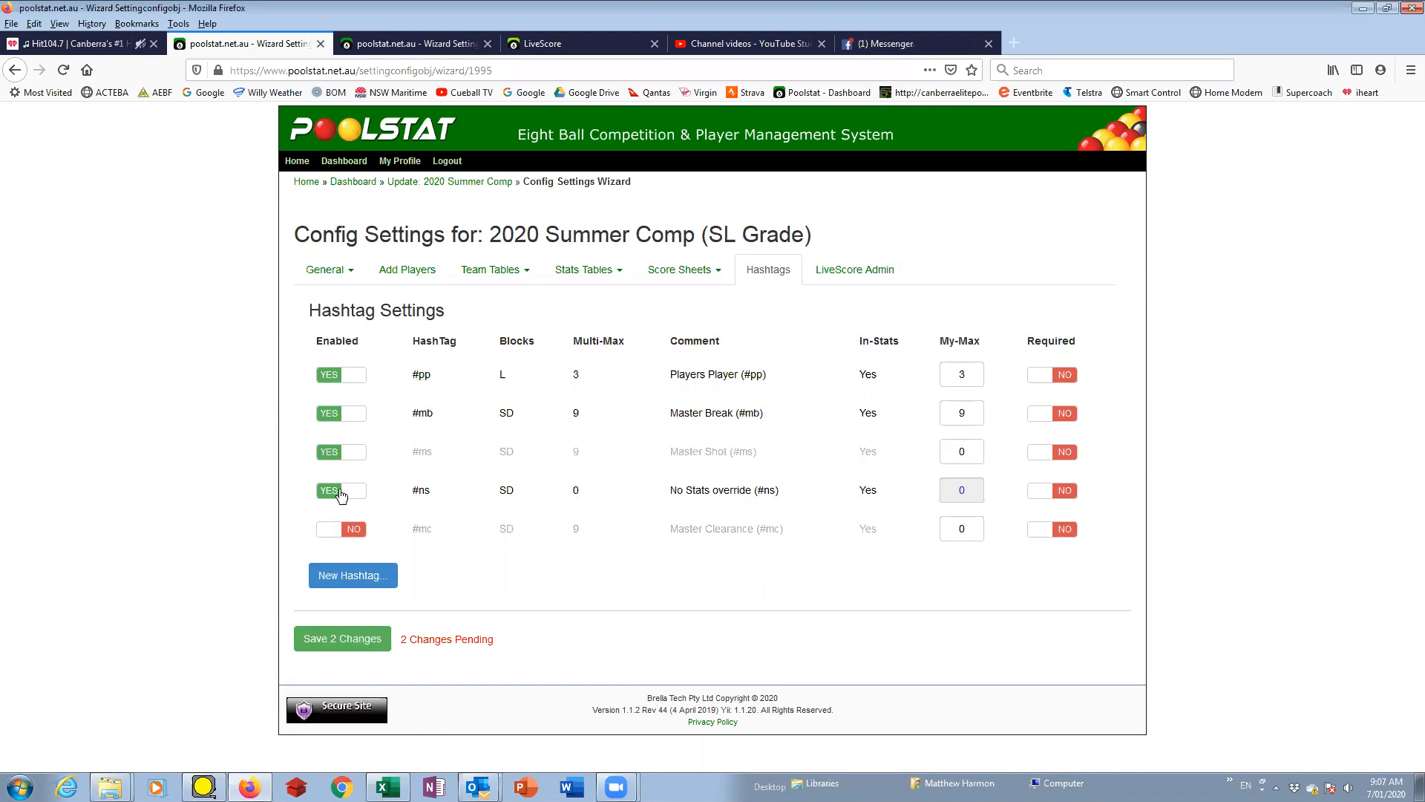
{"action": "left_click", "coordinate": [366, 641]}
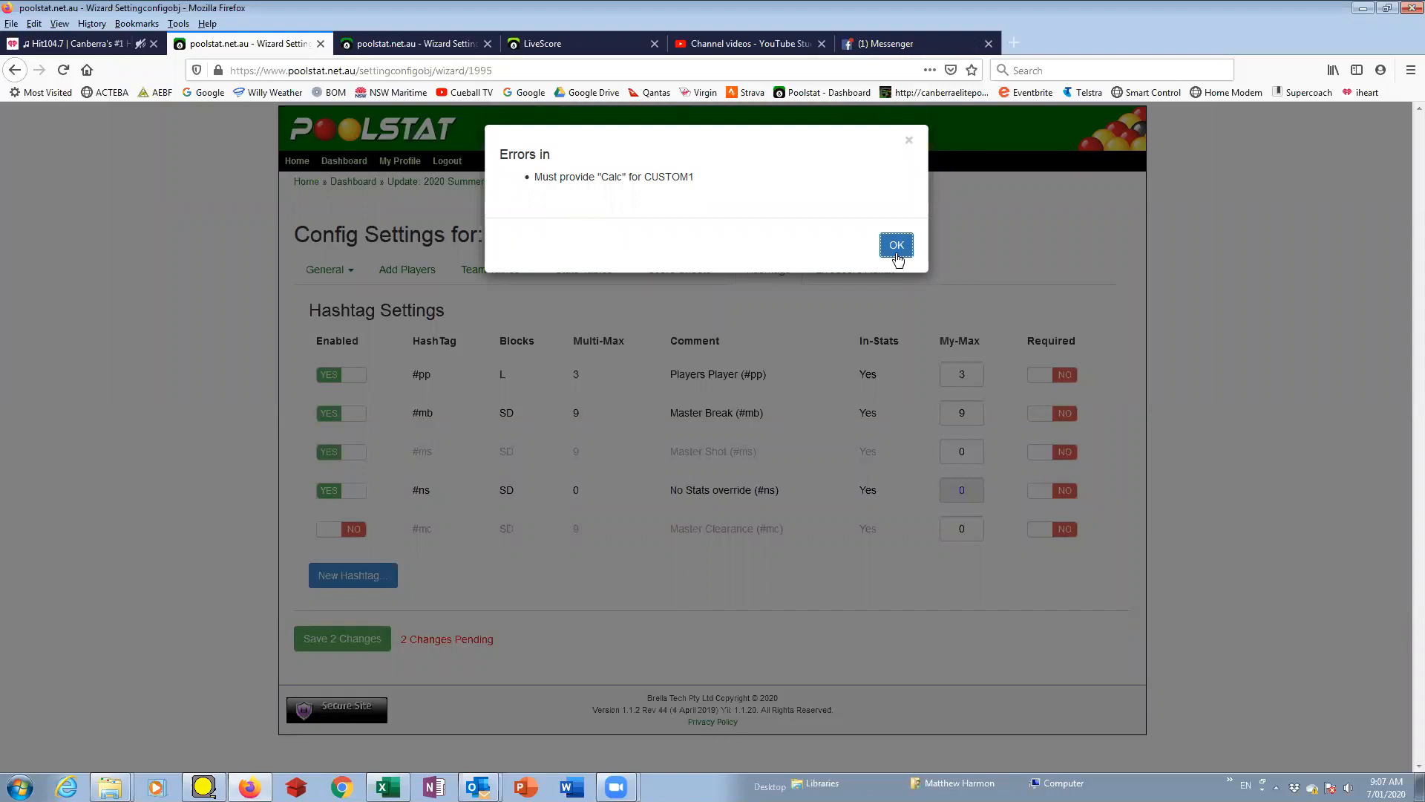
{"action": "left_click", "coordinate": [897, 245]}
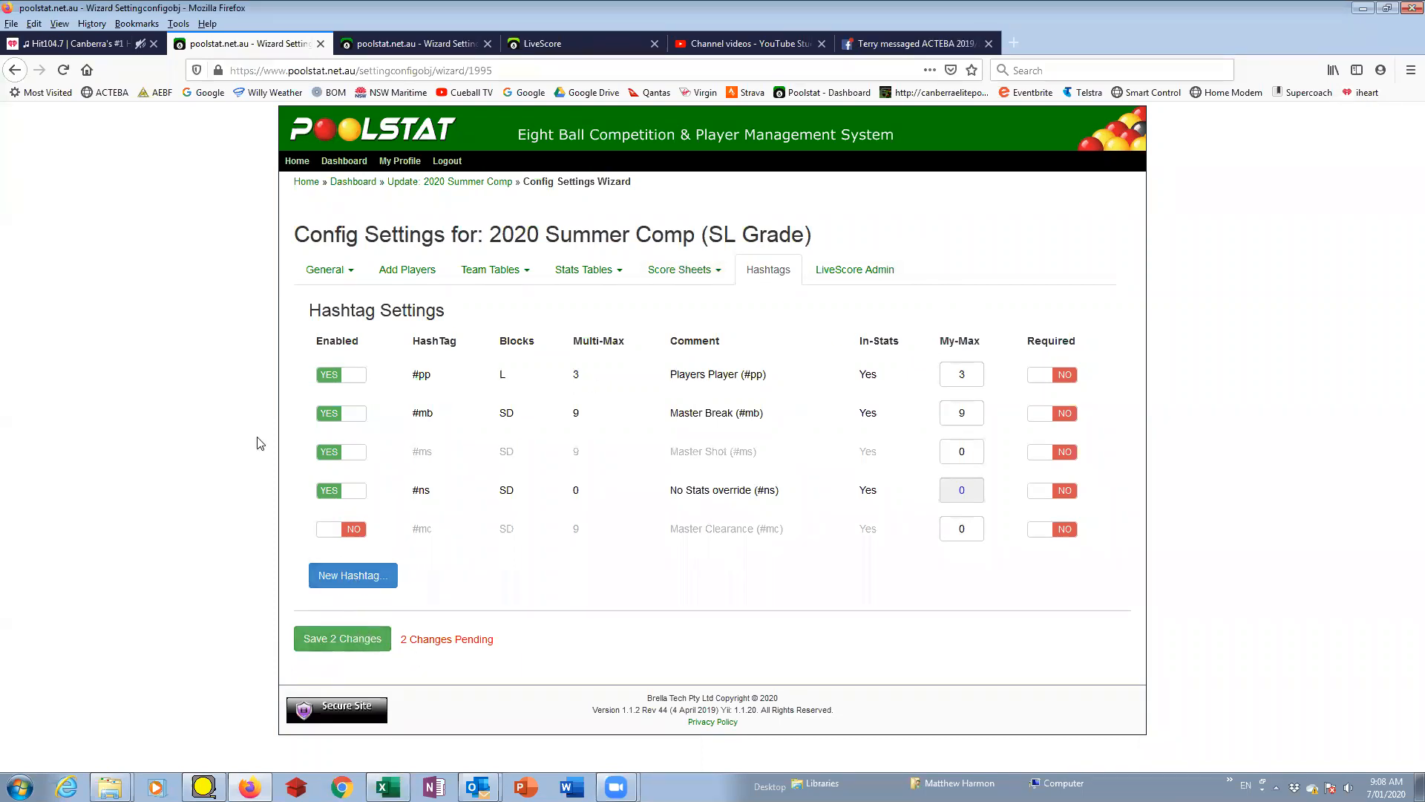
Discard the pending changes by reopening the SL grade's config settings from the dashboard, and check its default stats table.
{"action": "left_click", "coordinate": [705, 276]}
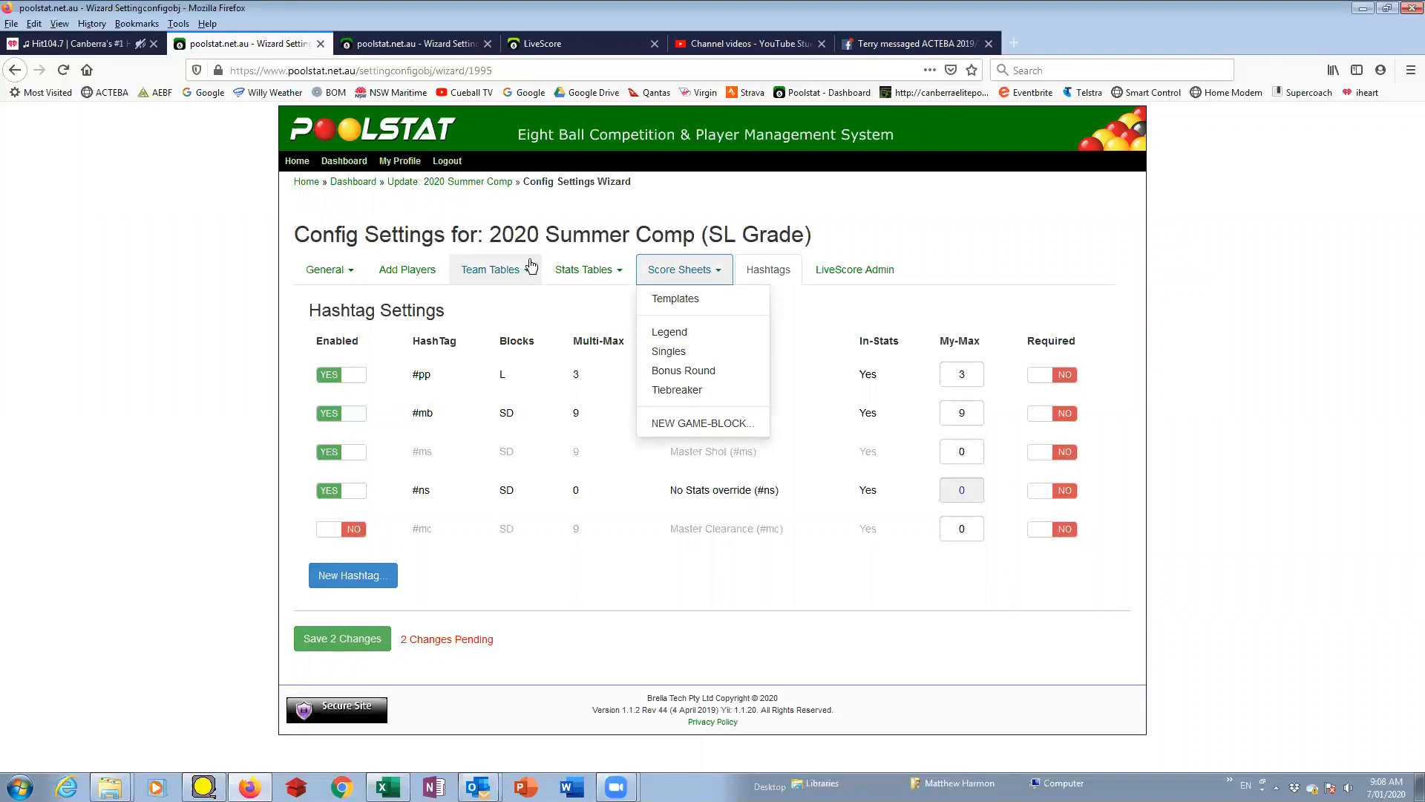
{"action": "left_click", "coordinate": [370, 183]}
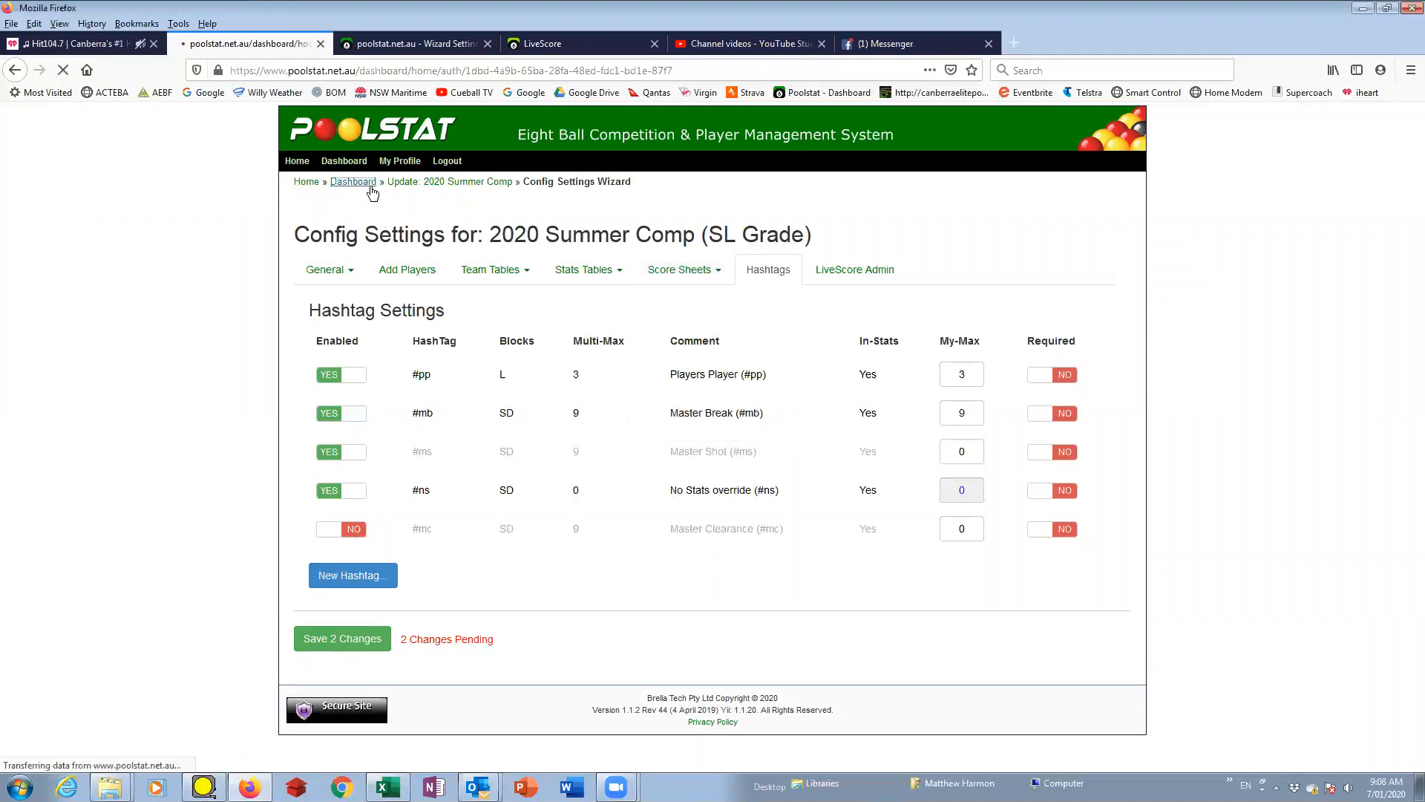
{"action": "left_click", "coordinate": [890, 551]}
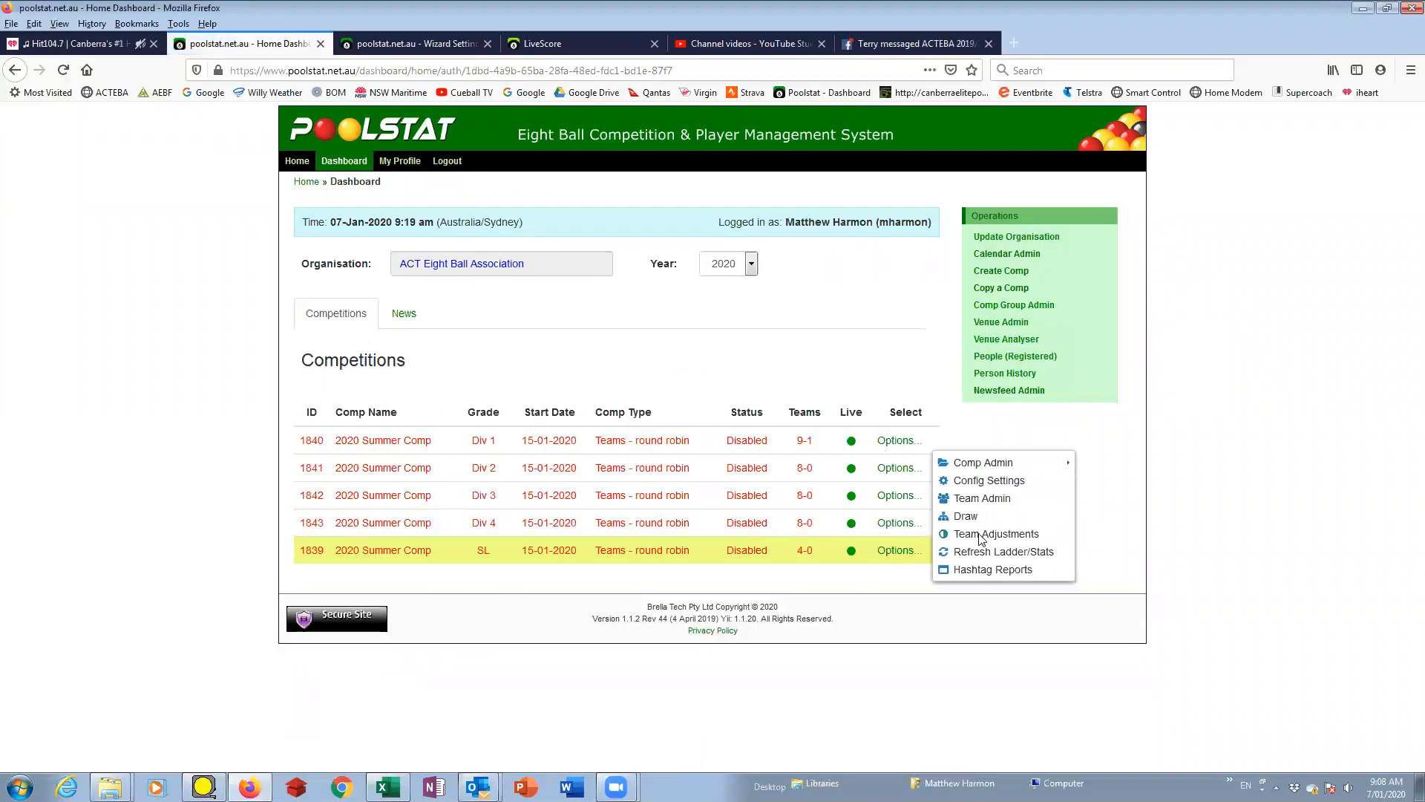
{"action": "left_click", "coordinate": [895, 553]}
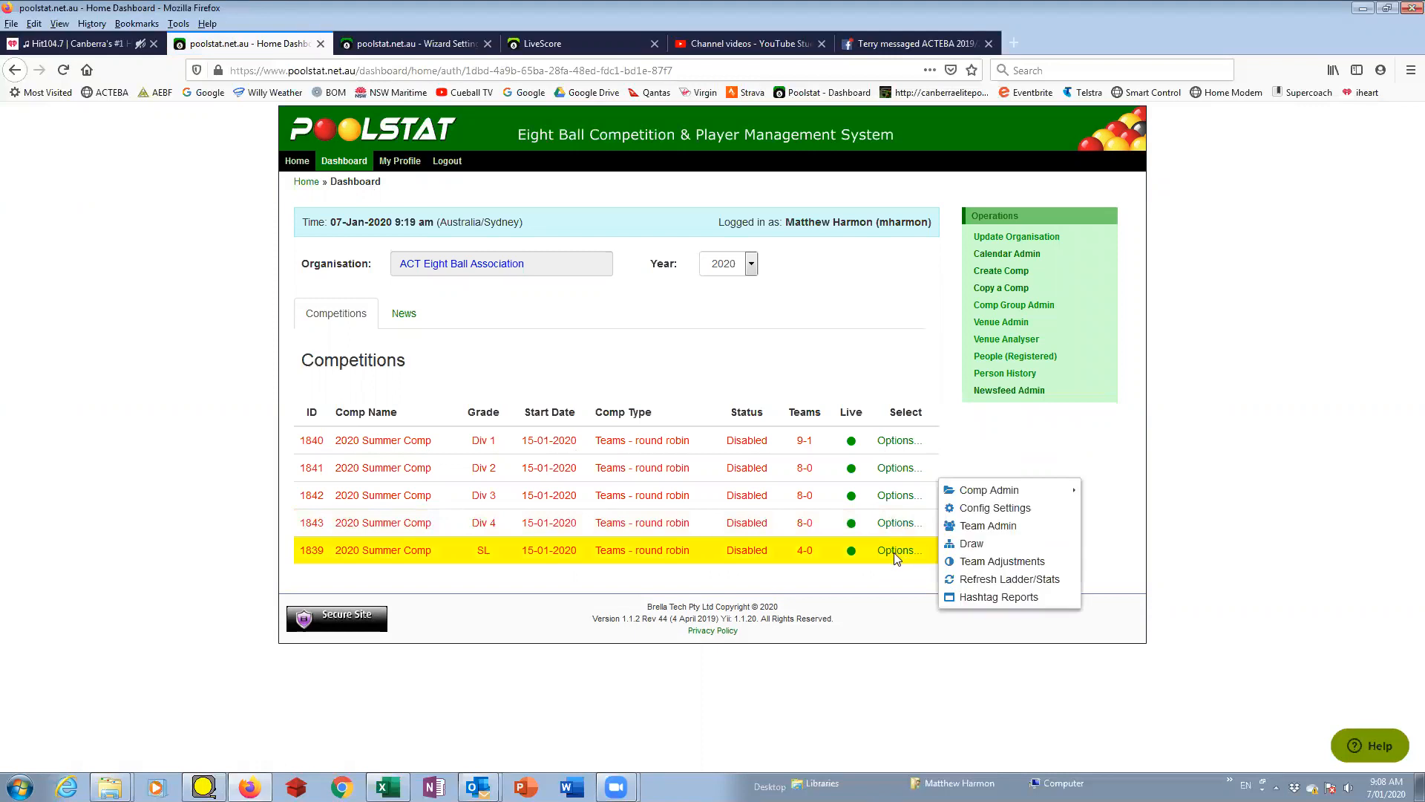
{"action": "left_click", "coordinate": [984, 509]}
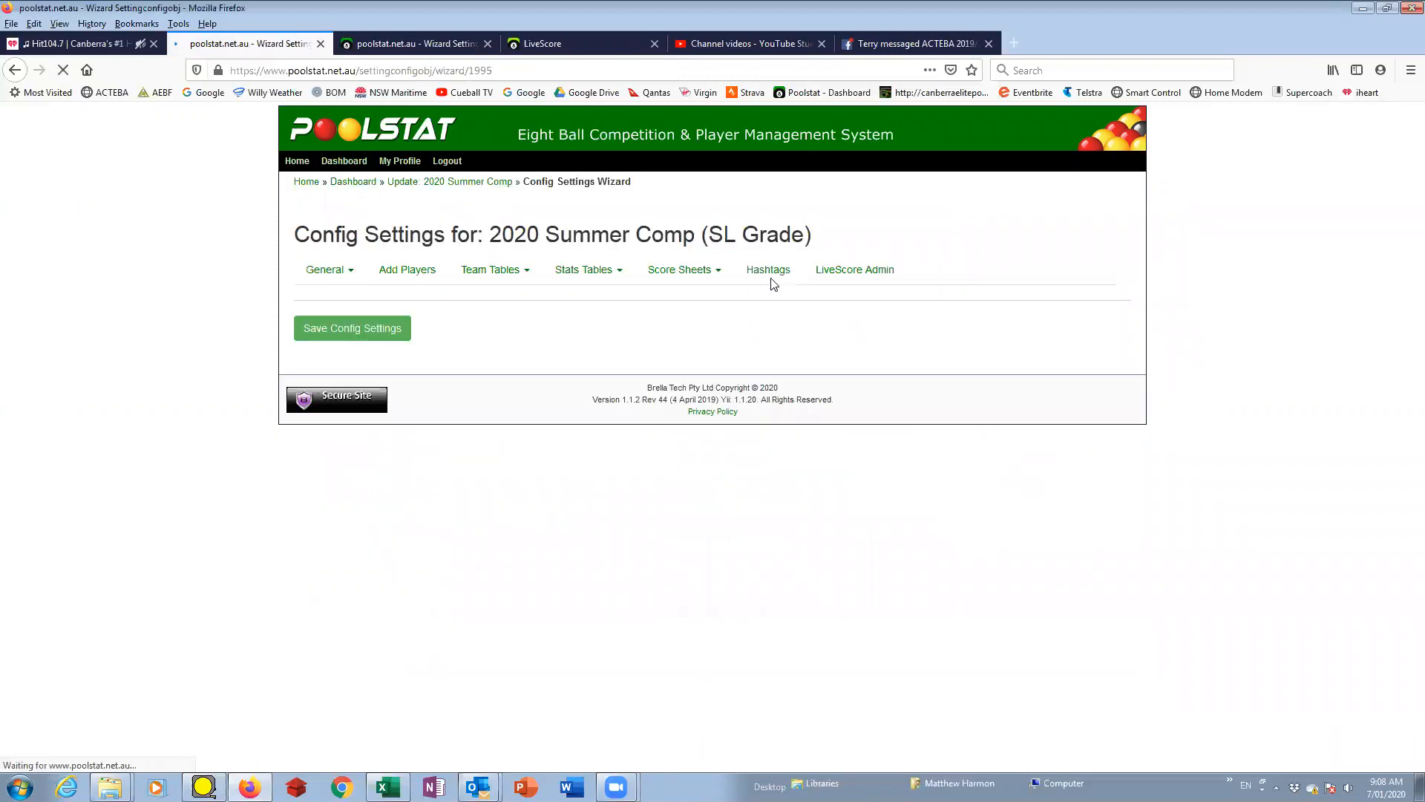
{"action": "left_click", "coordinate": [724, 276]}
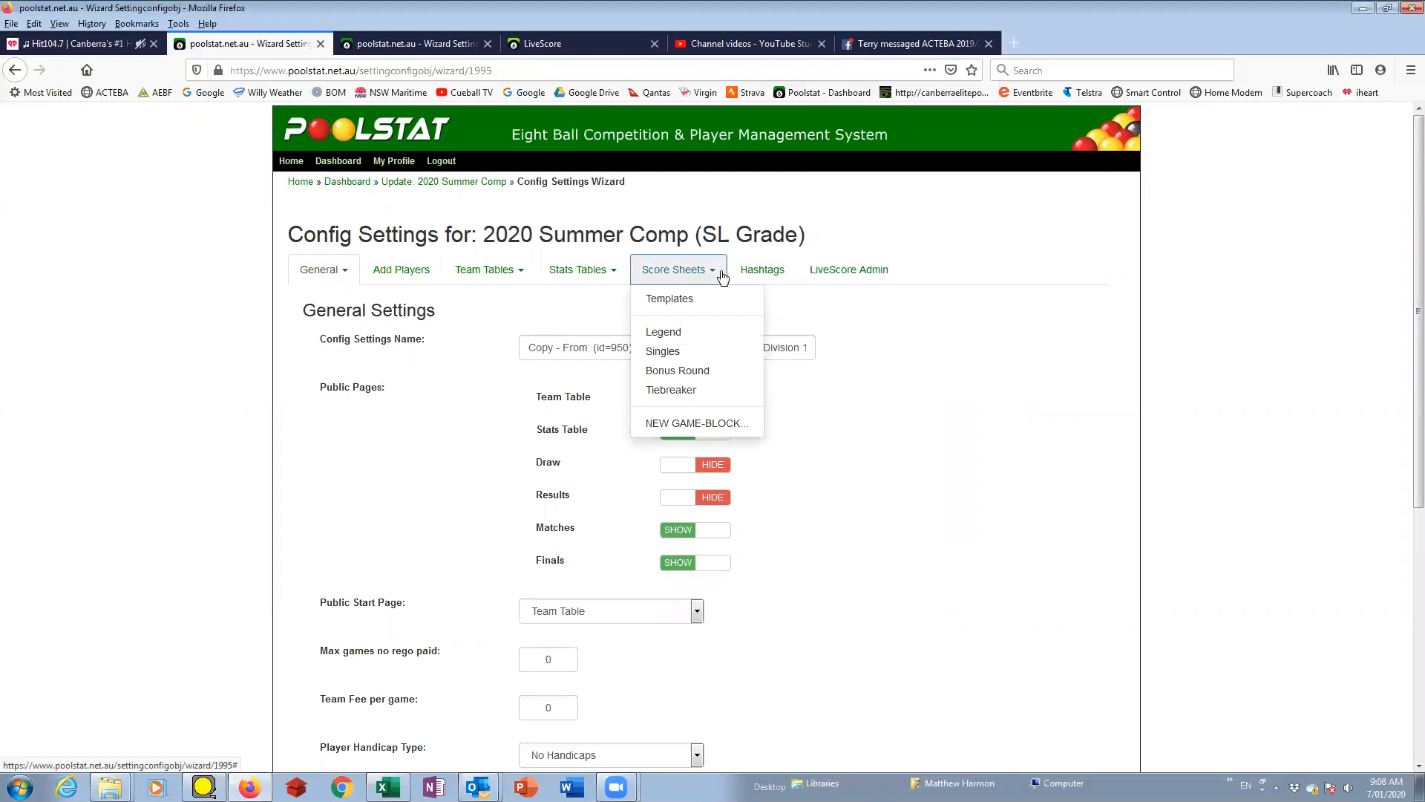
{"action": "left_click", "coordinate": [594, 274]}
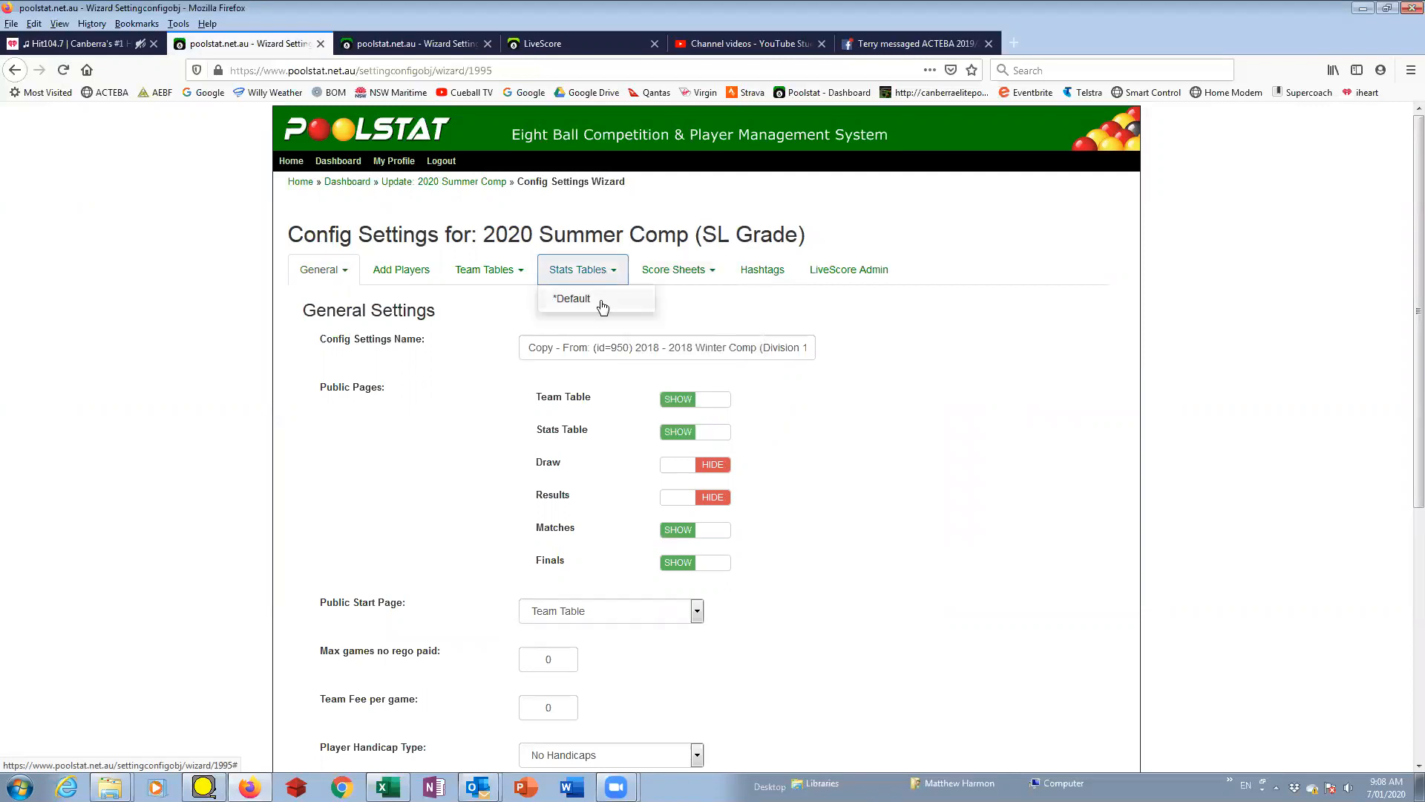
{"action": "left_click", "coordinate": [602, 304]}
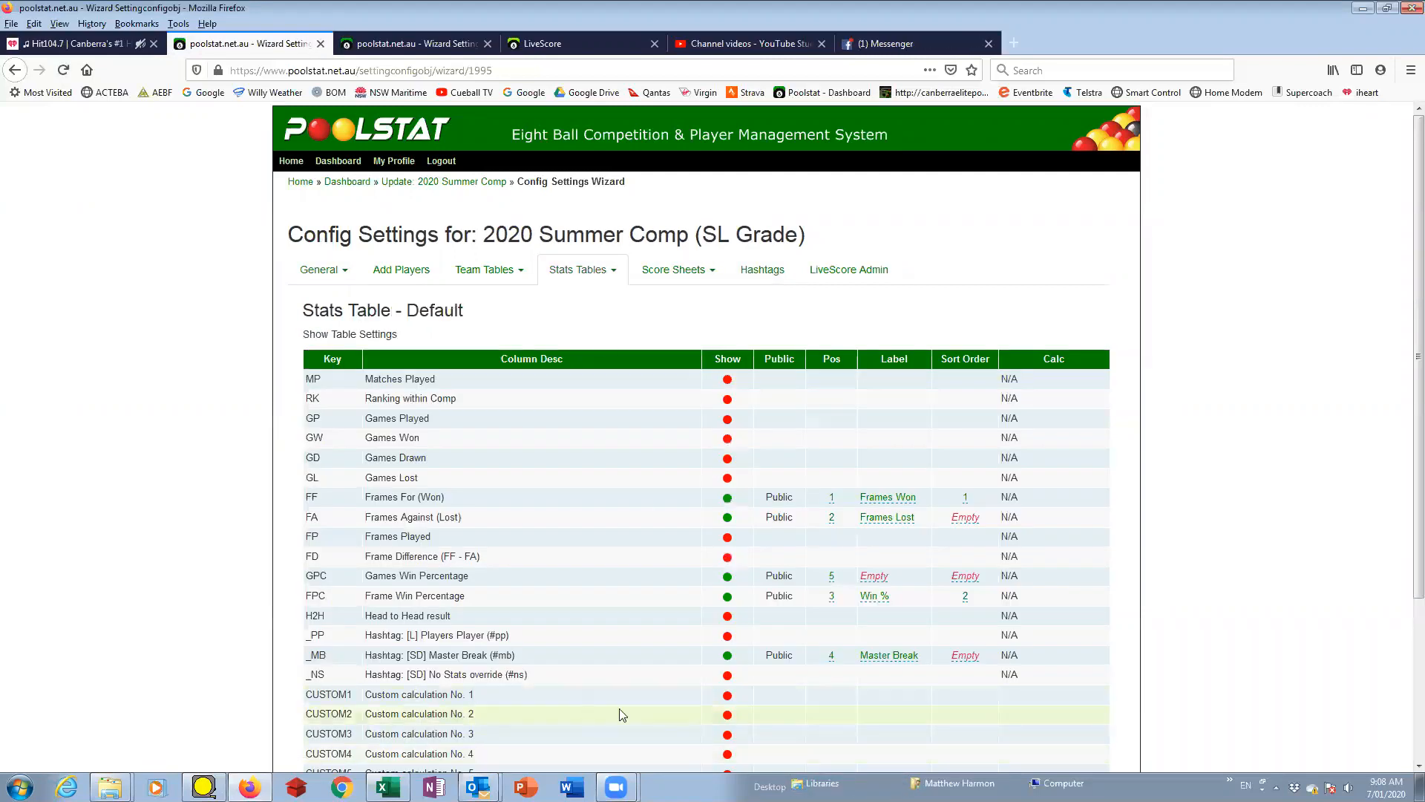
Enable the Master Shot (#ms) hashtag in the SL grade's hashtag settings and save the config settings.
{"action": "left_click", "coordinate": [762, 269]}
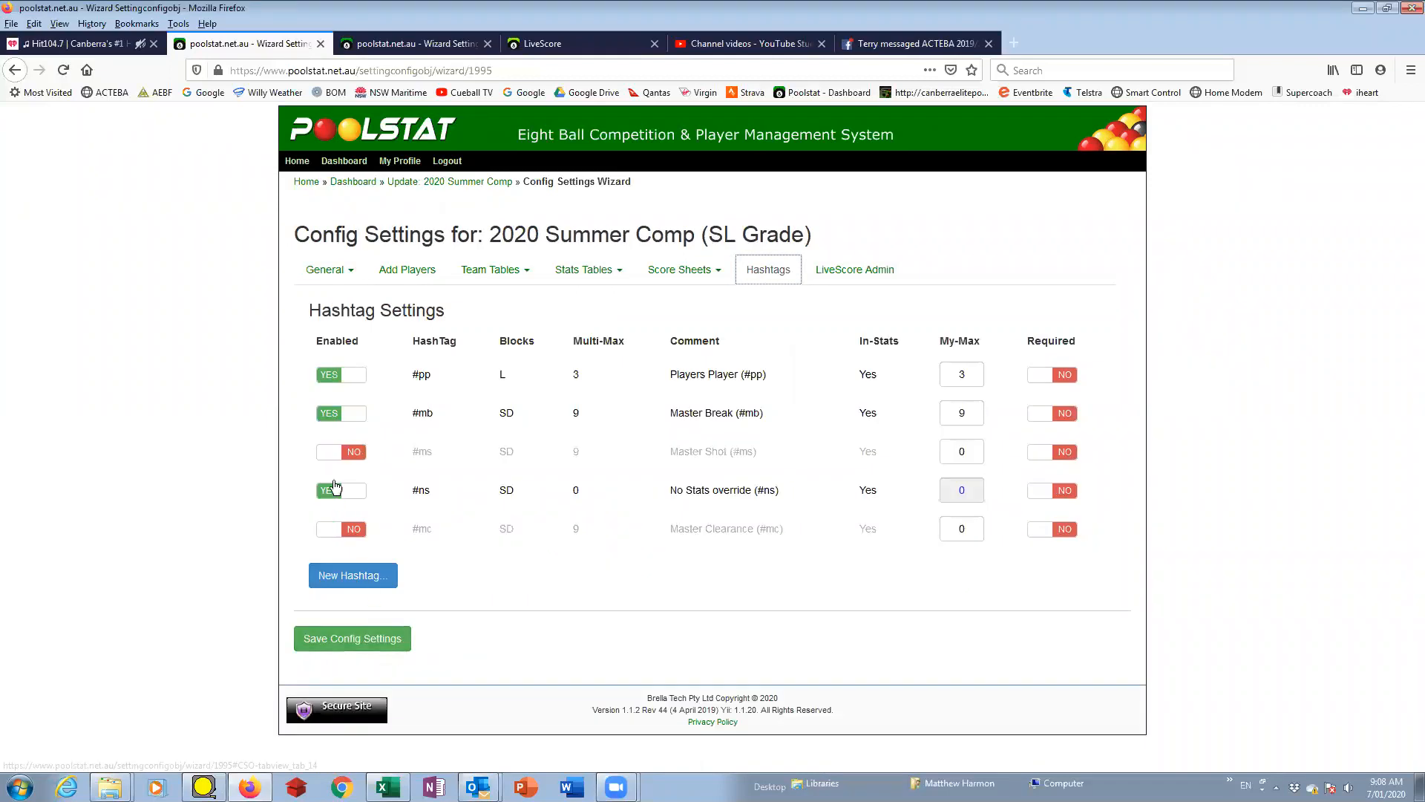
{"action": "left_click", "coordinate": [325, 453]}
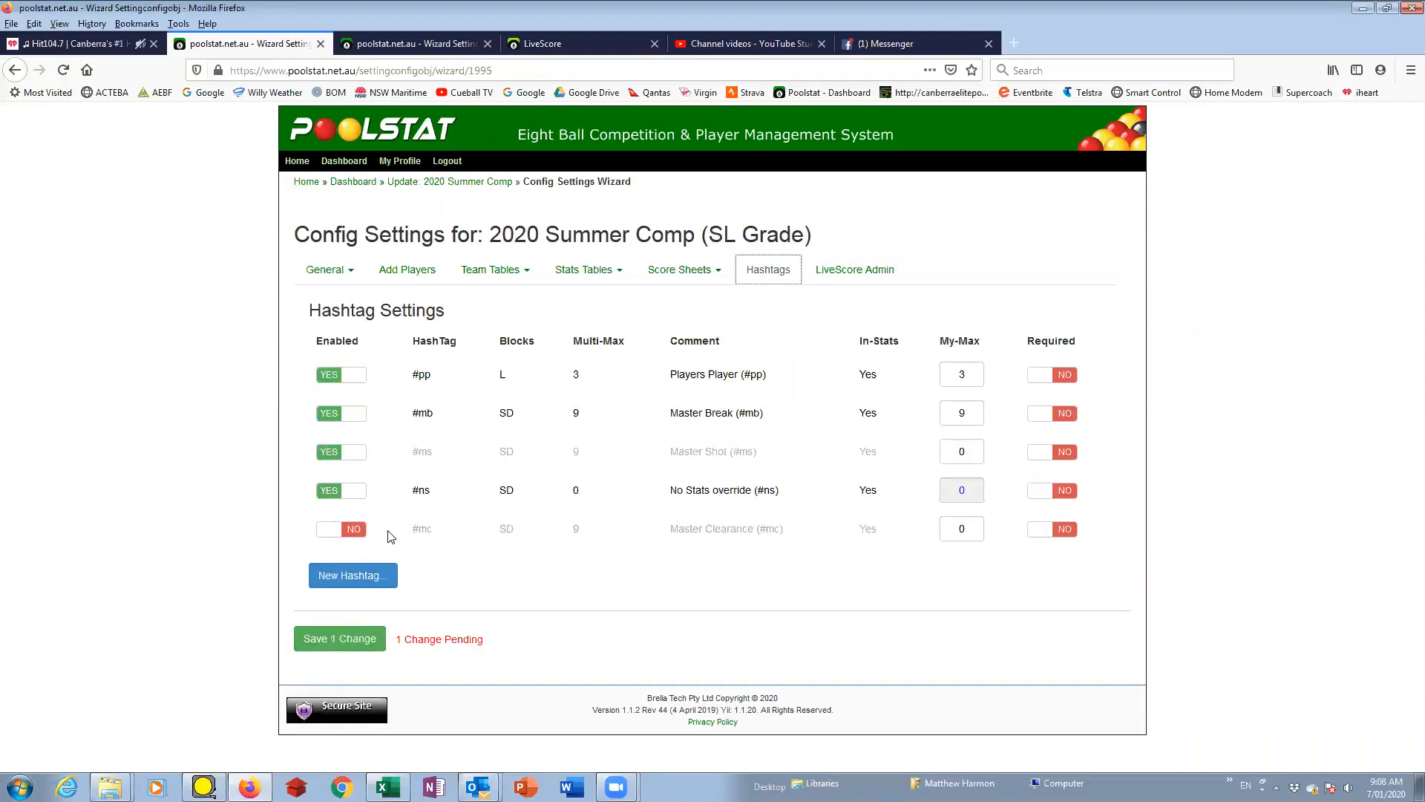
{"action": "left_click", "coordinate": [362, 639]}
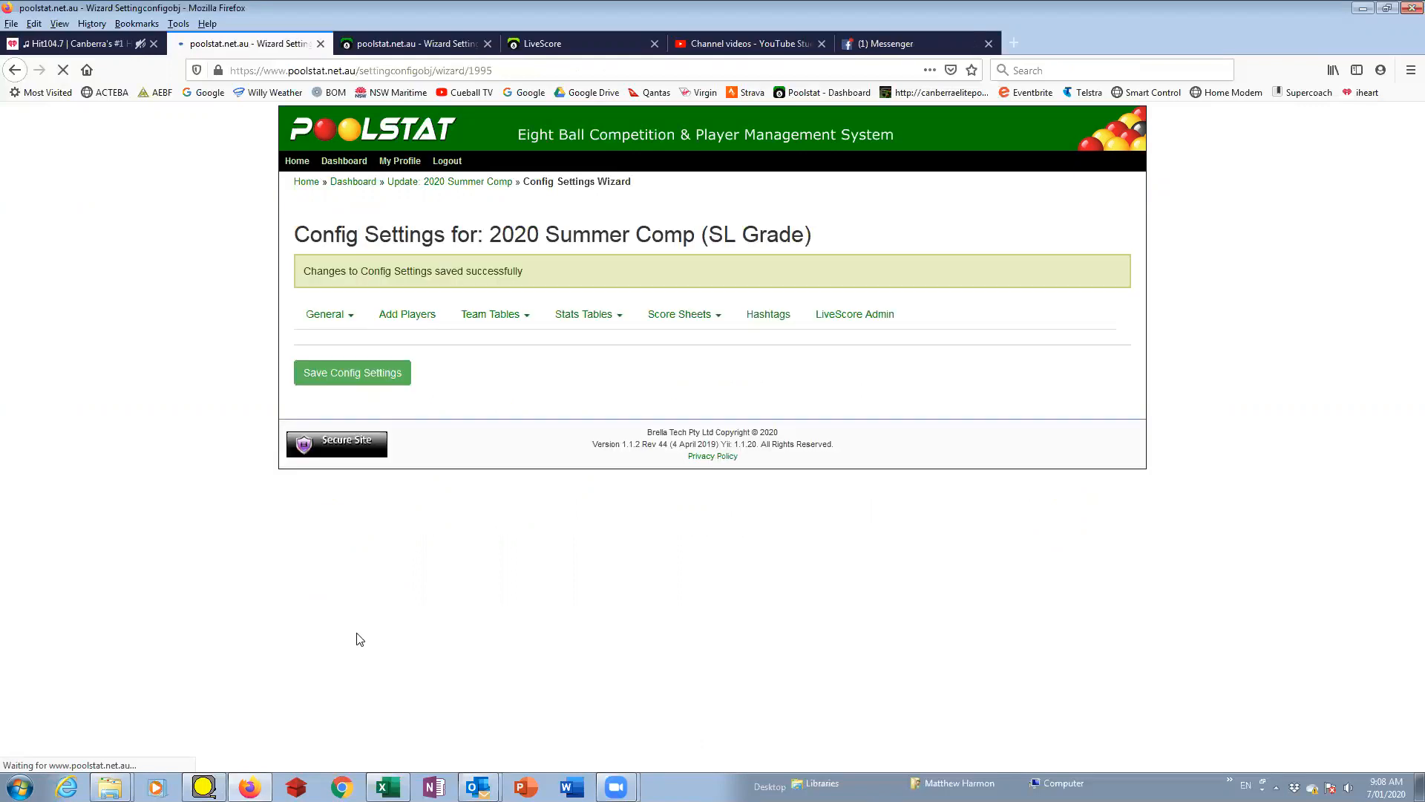
Check the SL grade's hashtag settings and show the Master Shot (#ms) row in its default stats table.
{"action": "left_click", "coordinate": [761, 318]}
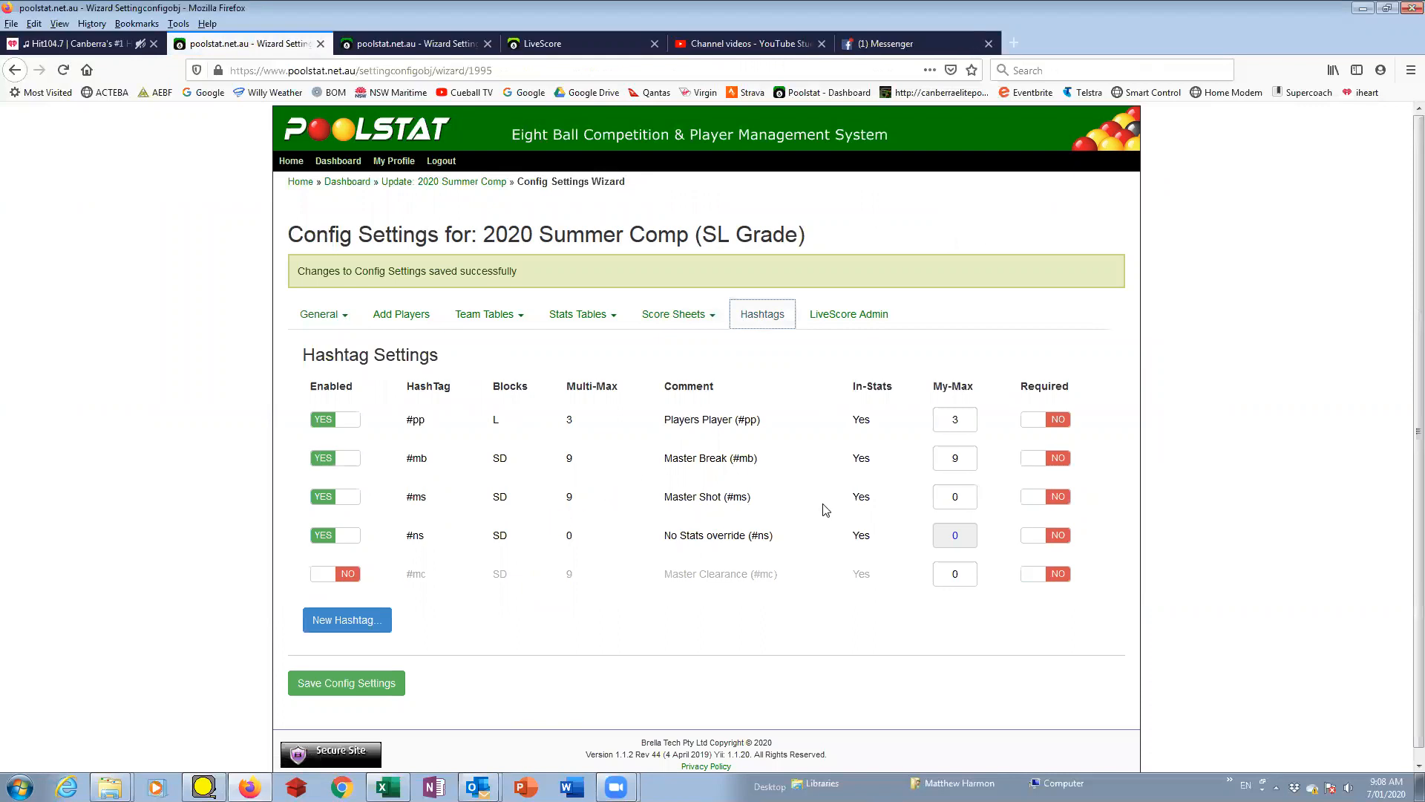
{"action": "left_click", "coordinate": [598, 320]}
{"action": "left_click", "coordinate": [607, 345]}
{"action": "scroll", "coordinate": [598, 477], "scroll_direction": "down", "scroll_amount": 2}
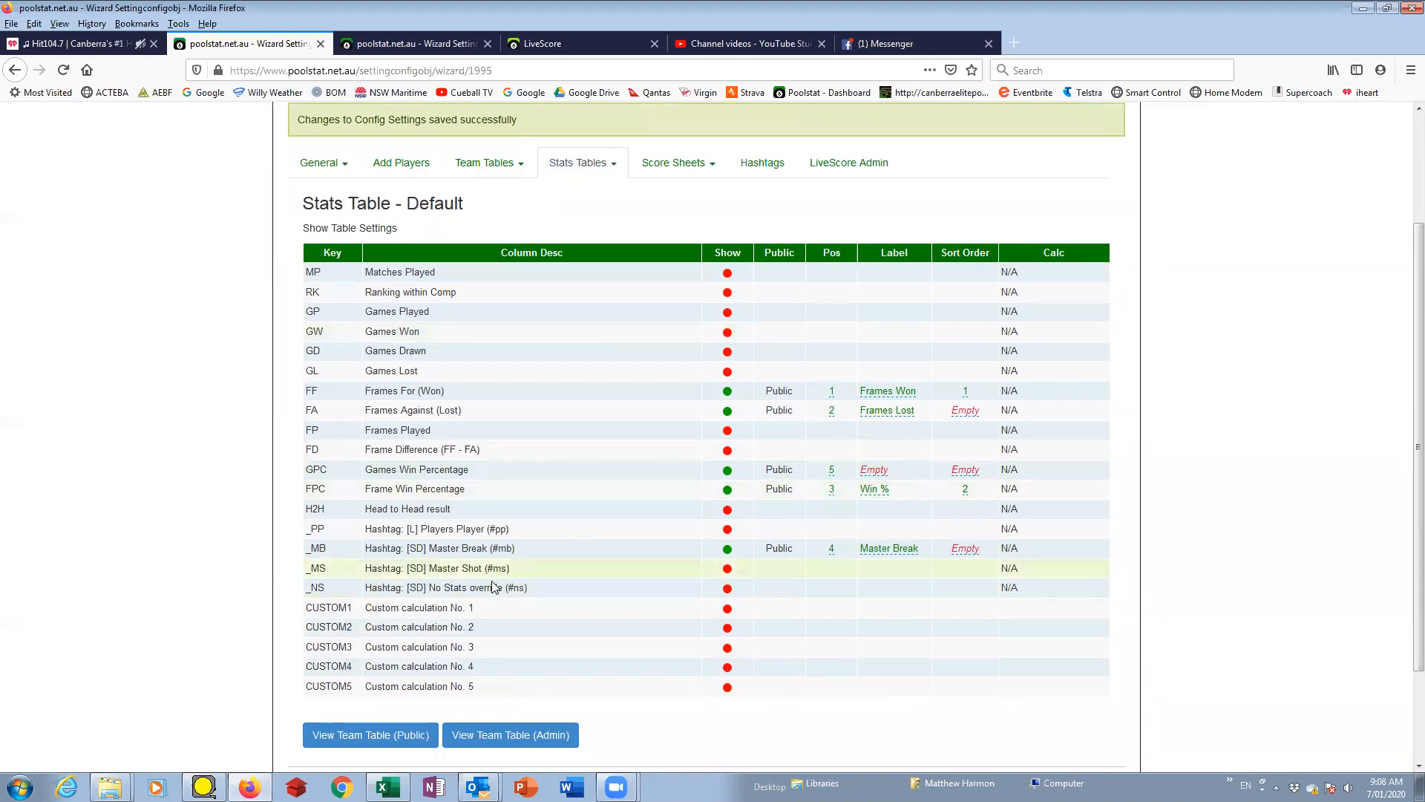
{"action": "left_click", "coordinate": [727, 569]}
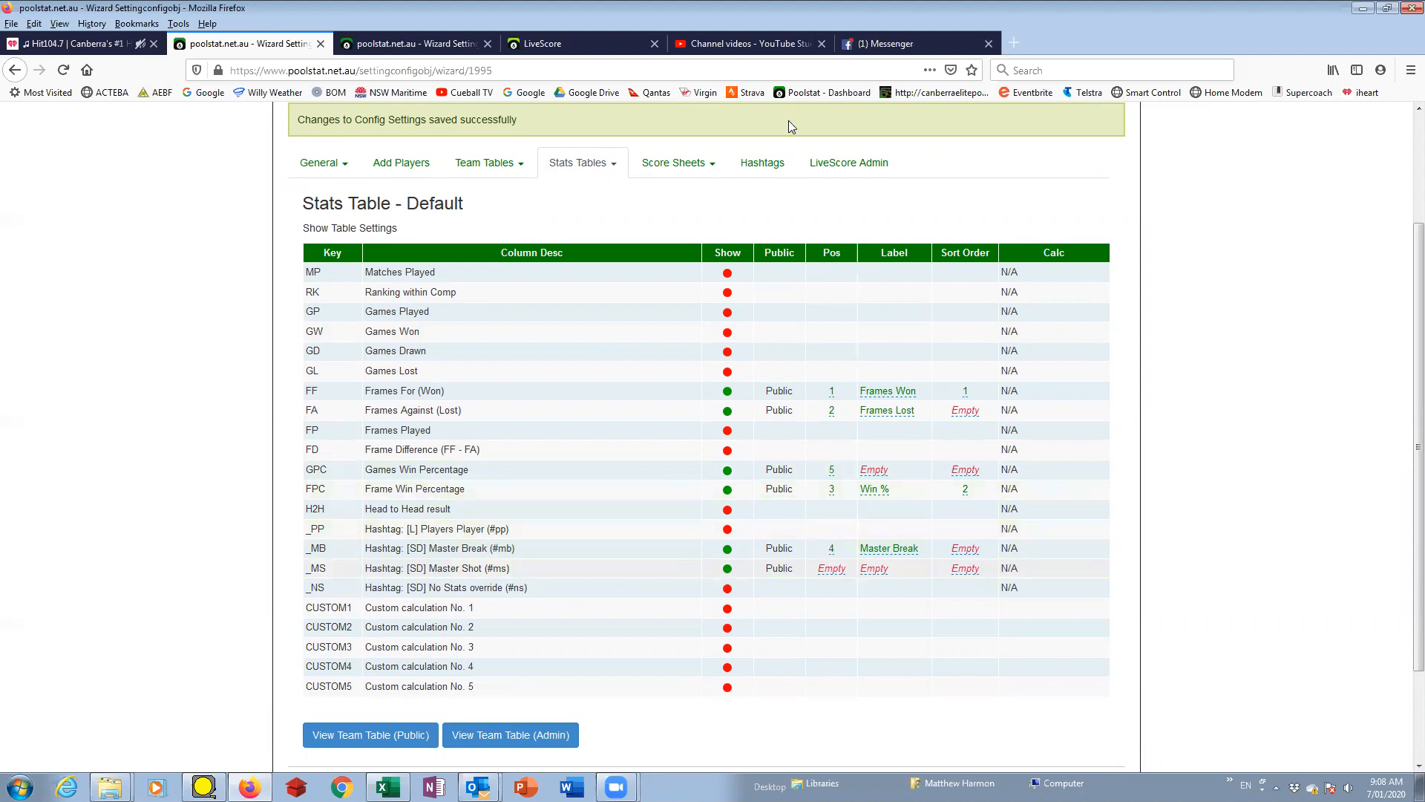
Following the Div 1 stats table, set the SL grade's Games Win Percentage to position 6 and Master Shot to position 5.
{"action": "left_click", "coordinate": [416, 43]}
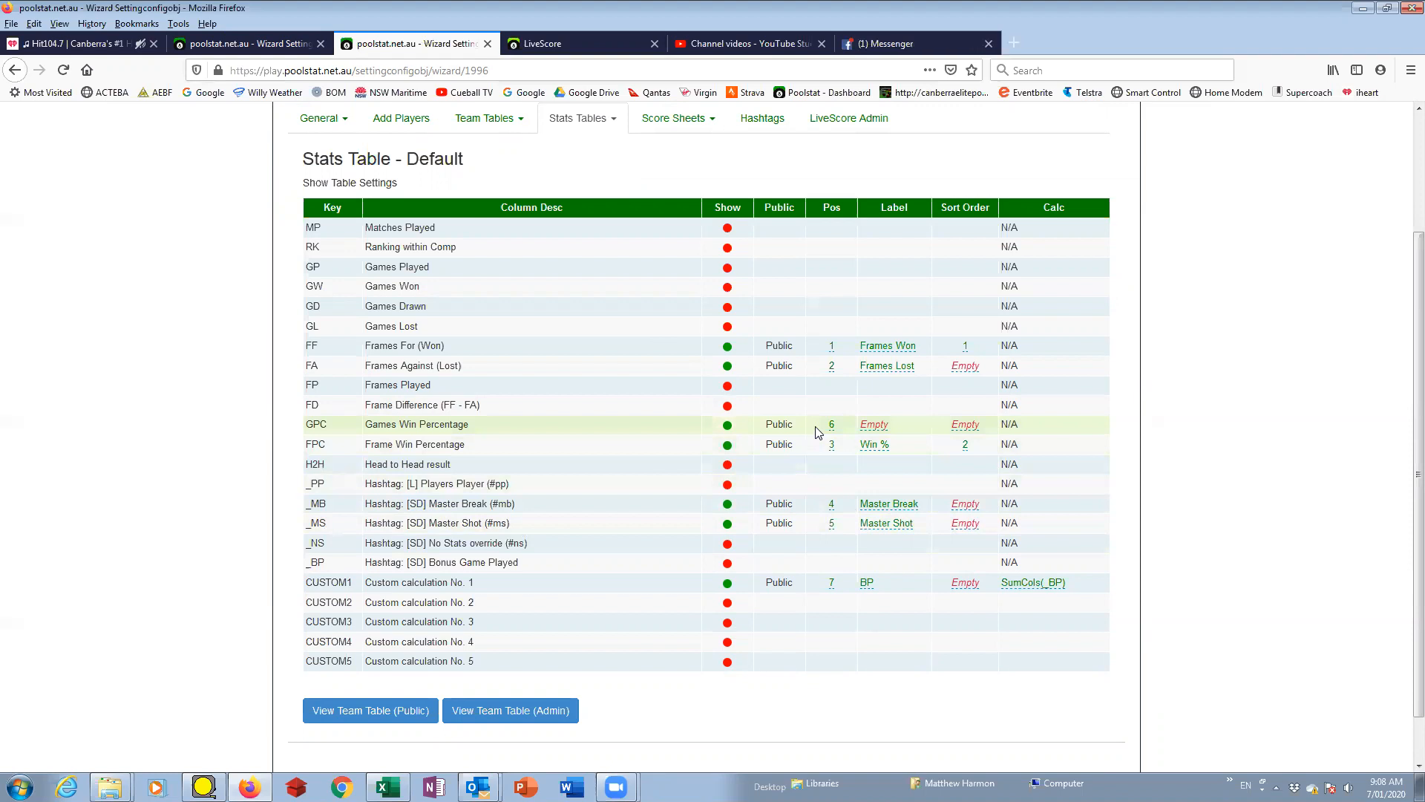
{"action": "left_click", "coordinate": [275, 37]}
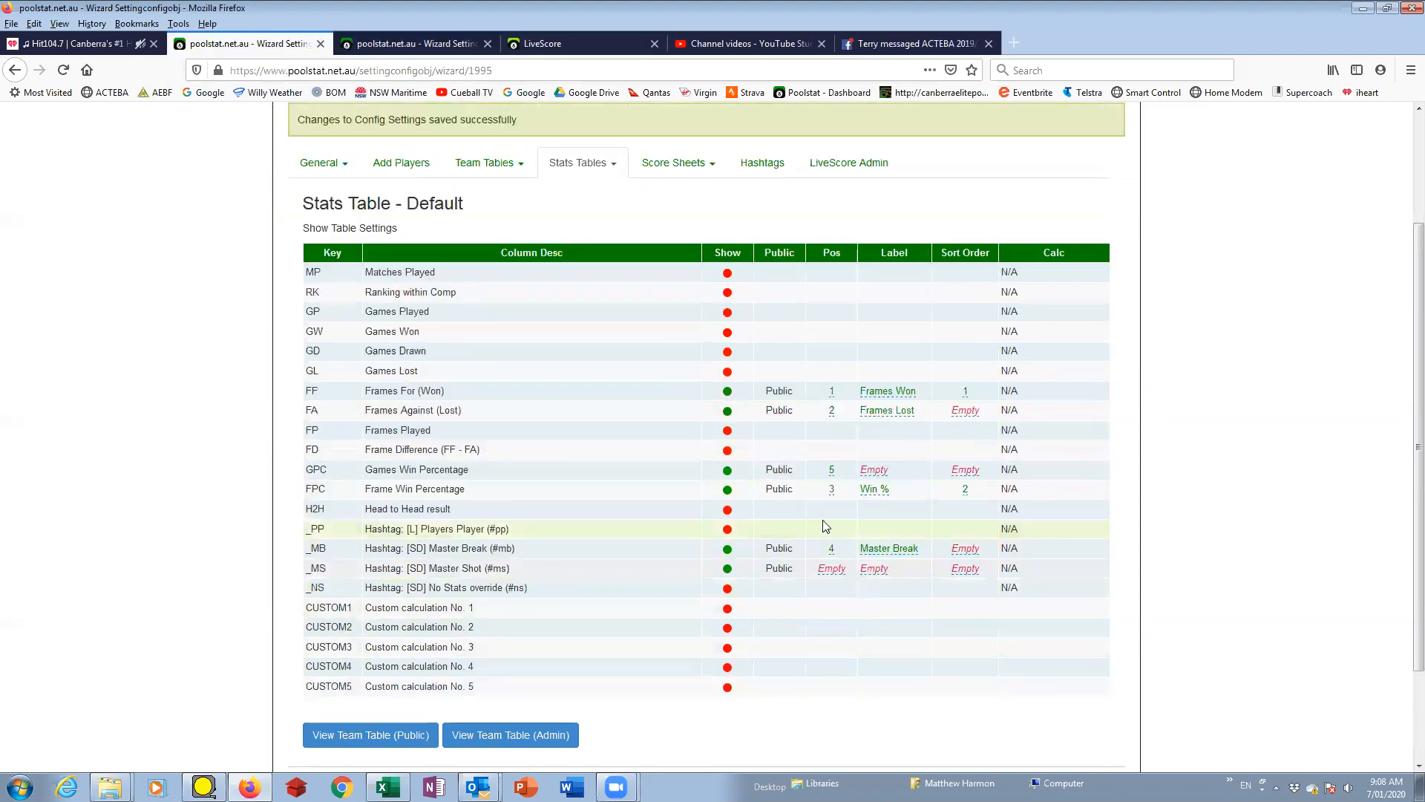
{"action": "left_click", "coordinate": [832, 469]}
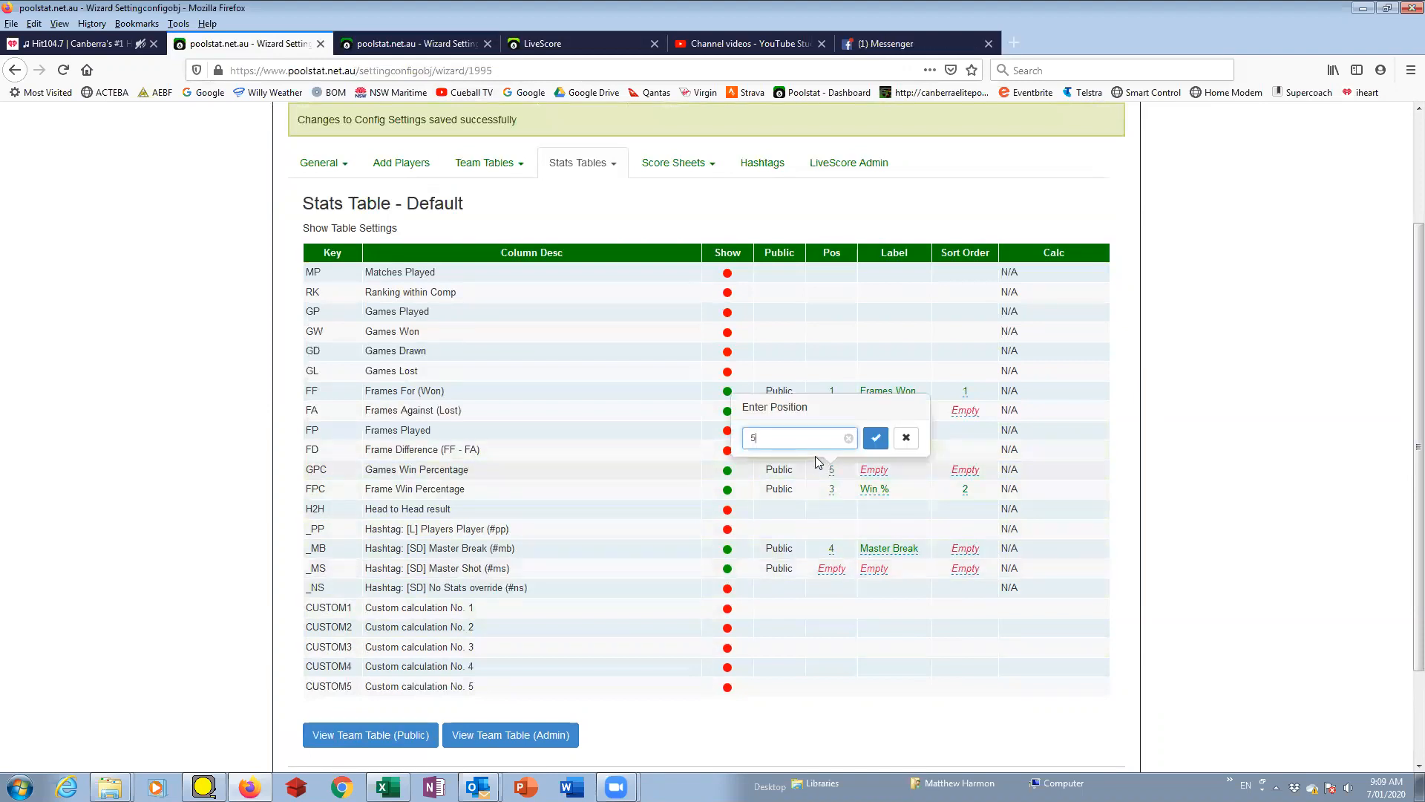
{"action": "type", "text": "6"}
{"action": "left_click", "coordinate": [876, 437]}
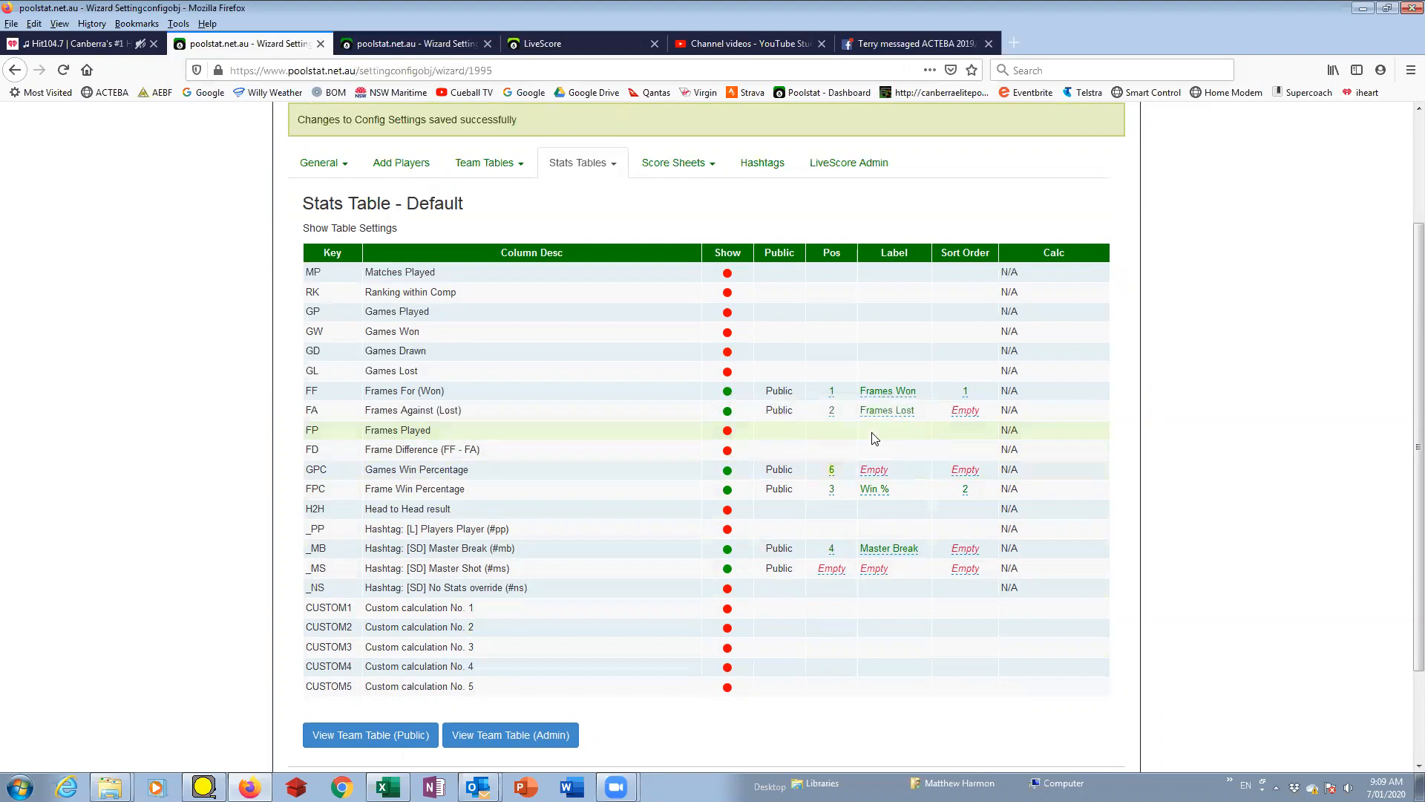
{"action": "left_click", "coordinate": [837, 573]}
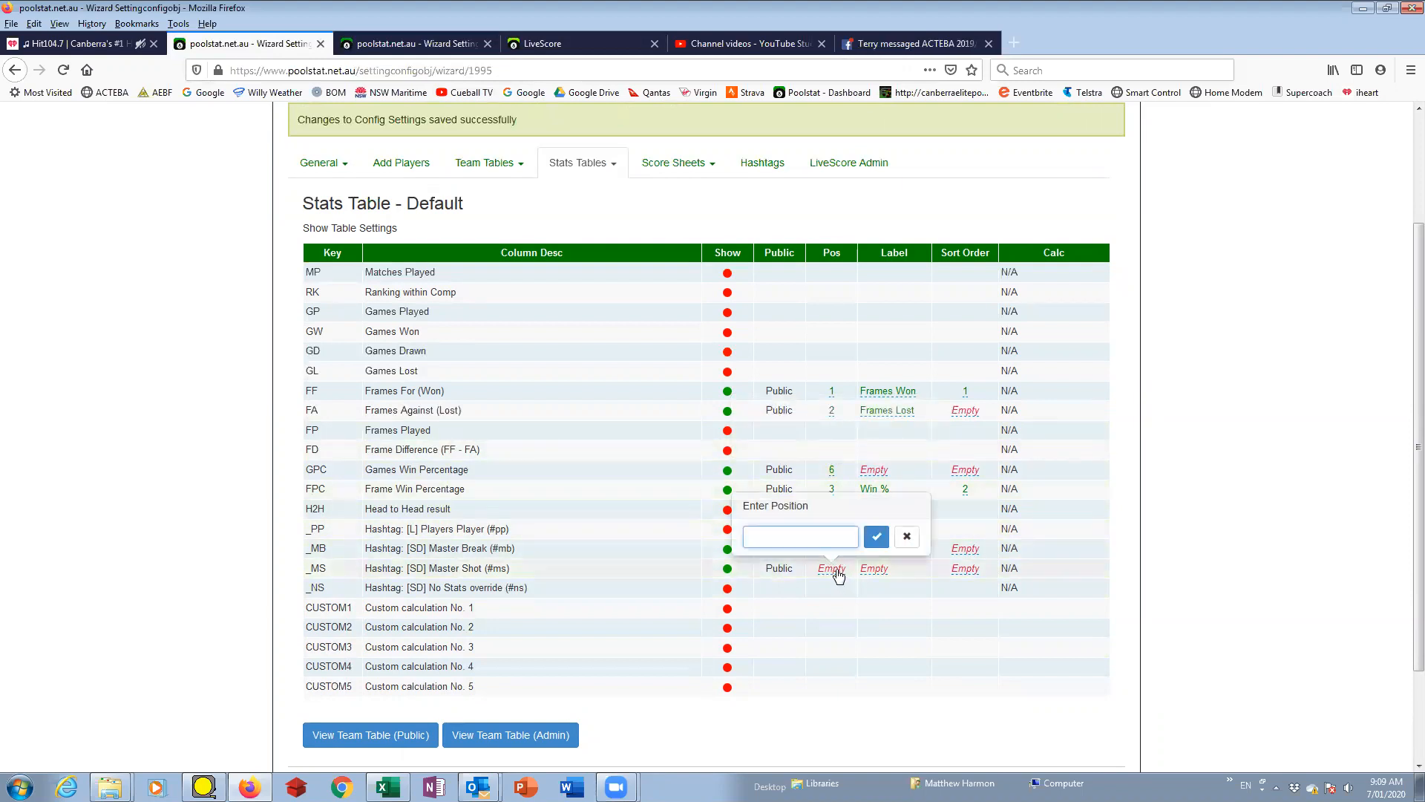
{"action": "type", "text": "5"}
{"action": "left_click", "coordinate": [876, 536]}
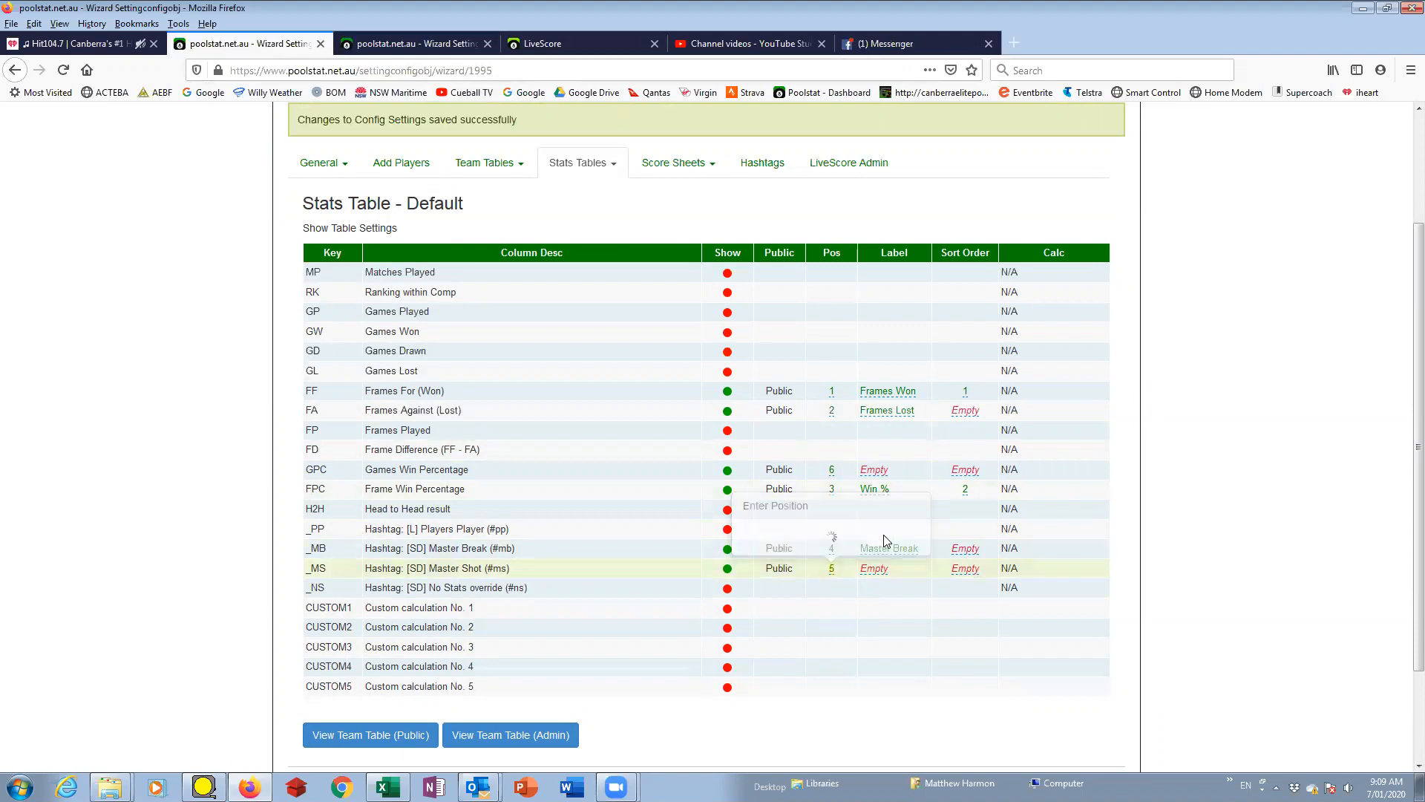
Show Custom calculation No. 1 in the default stats table at position 7 with the label BR.
{"action": "left_click", "coordinate": [727, 609]}
{"action": "left_click", "coordinate": [832, 609]}
{"action": "type", "text": "7"}
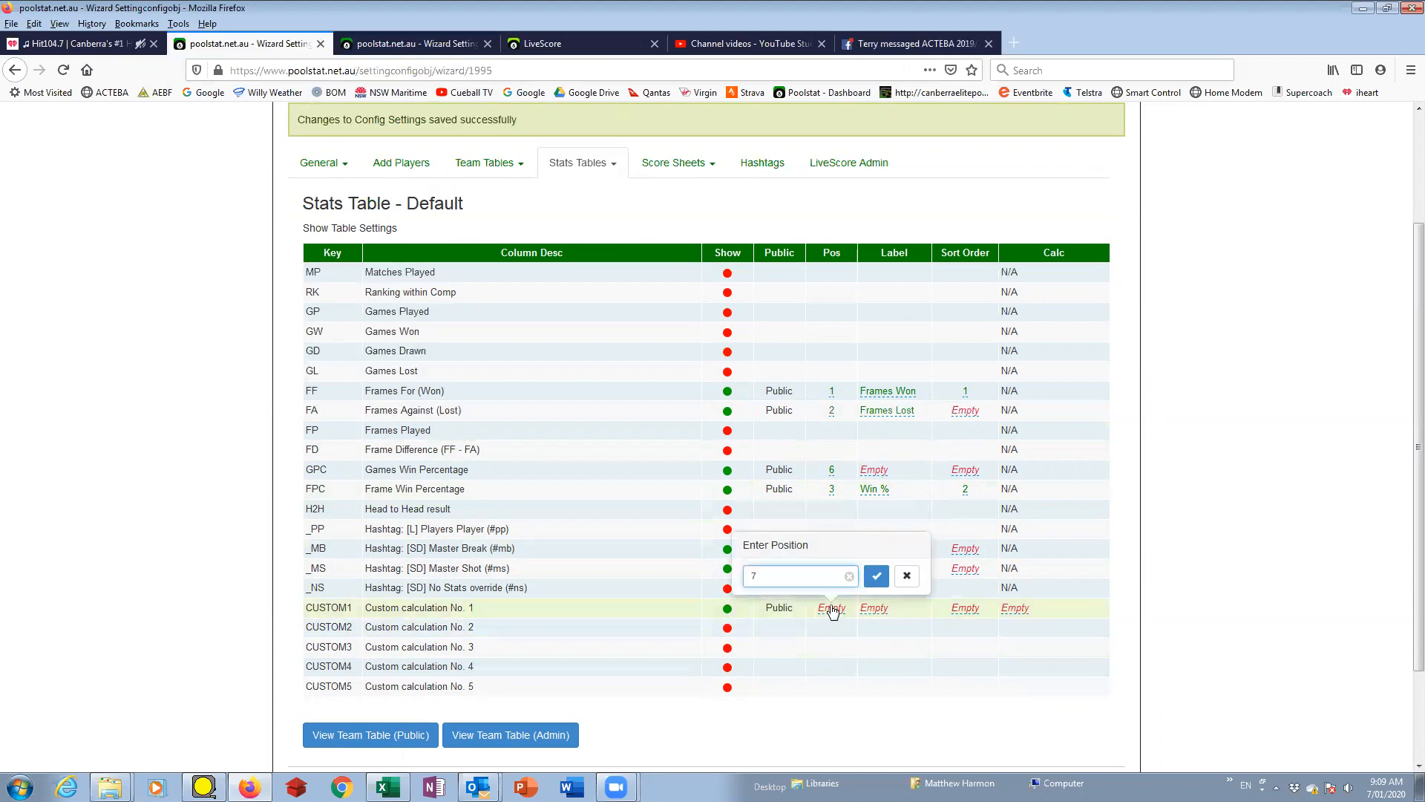
{"action": "left_click", "coordinate": [876, 576]}
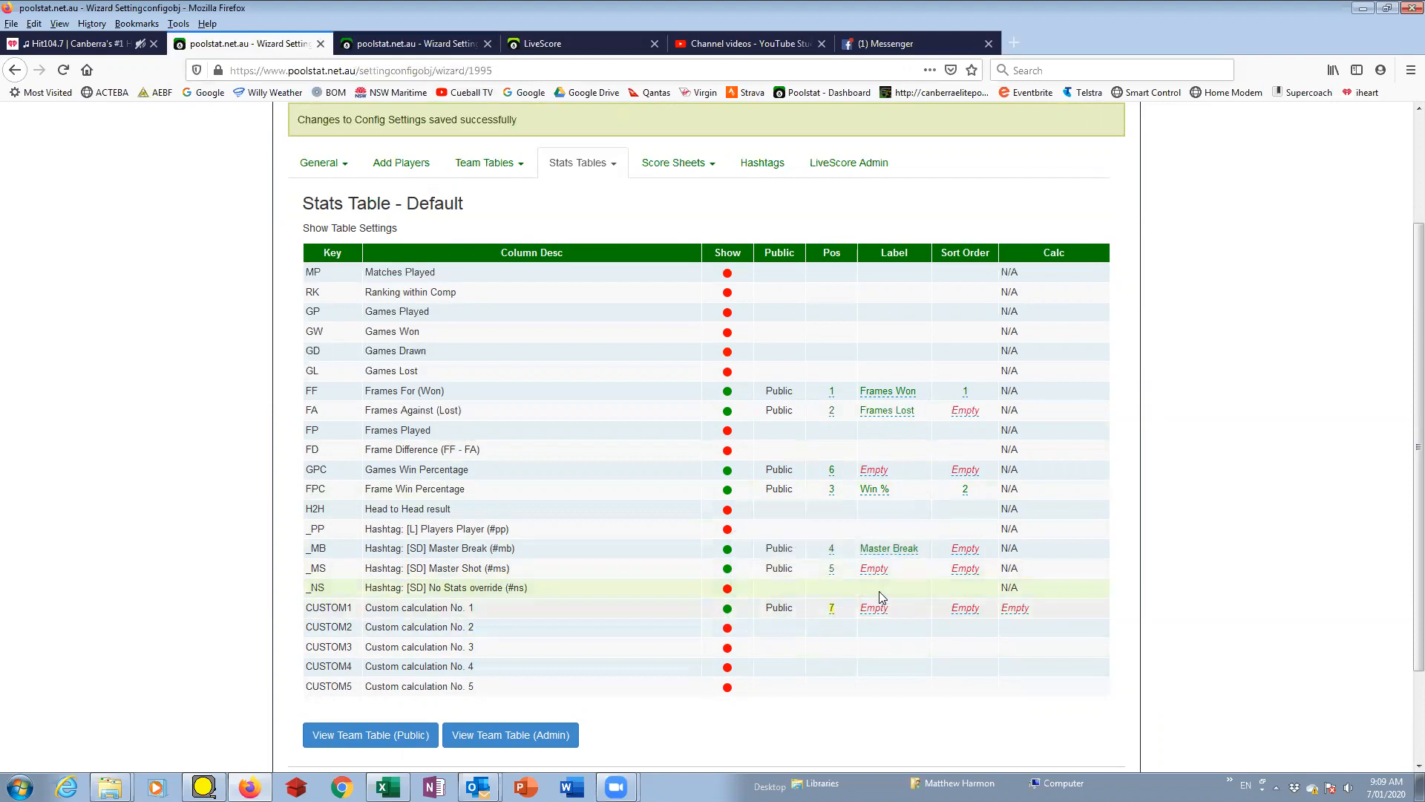
{"action": "left_click", "coordinate": [886, 620]}
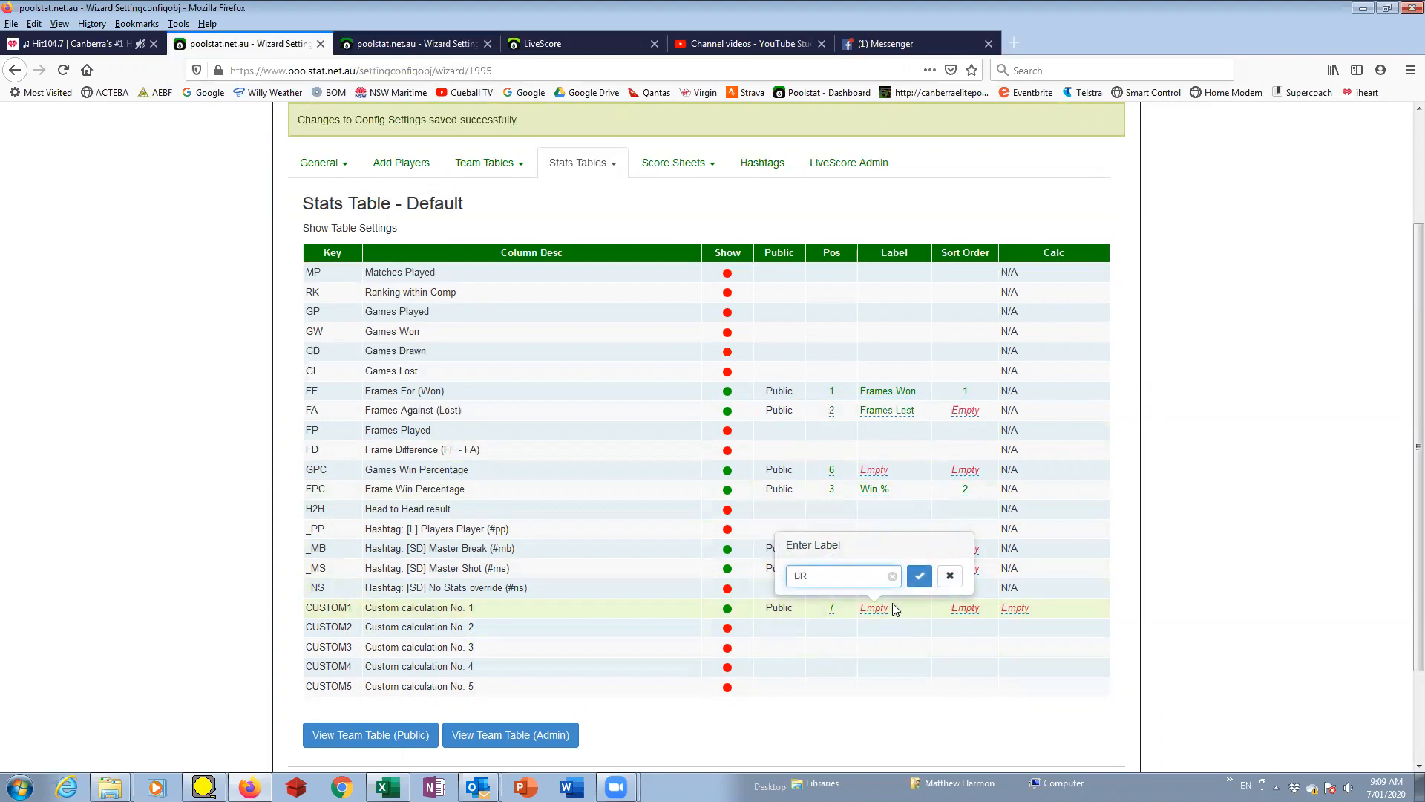
{"action": "left_click", "coordinate": [919, 576]}
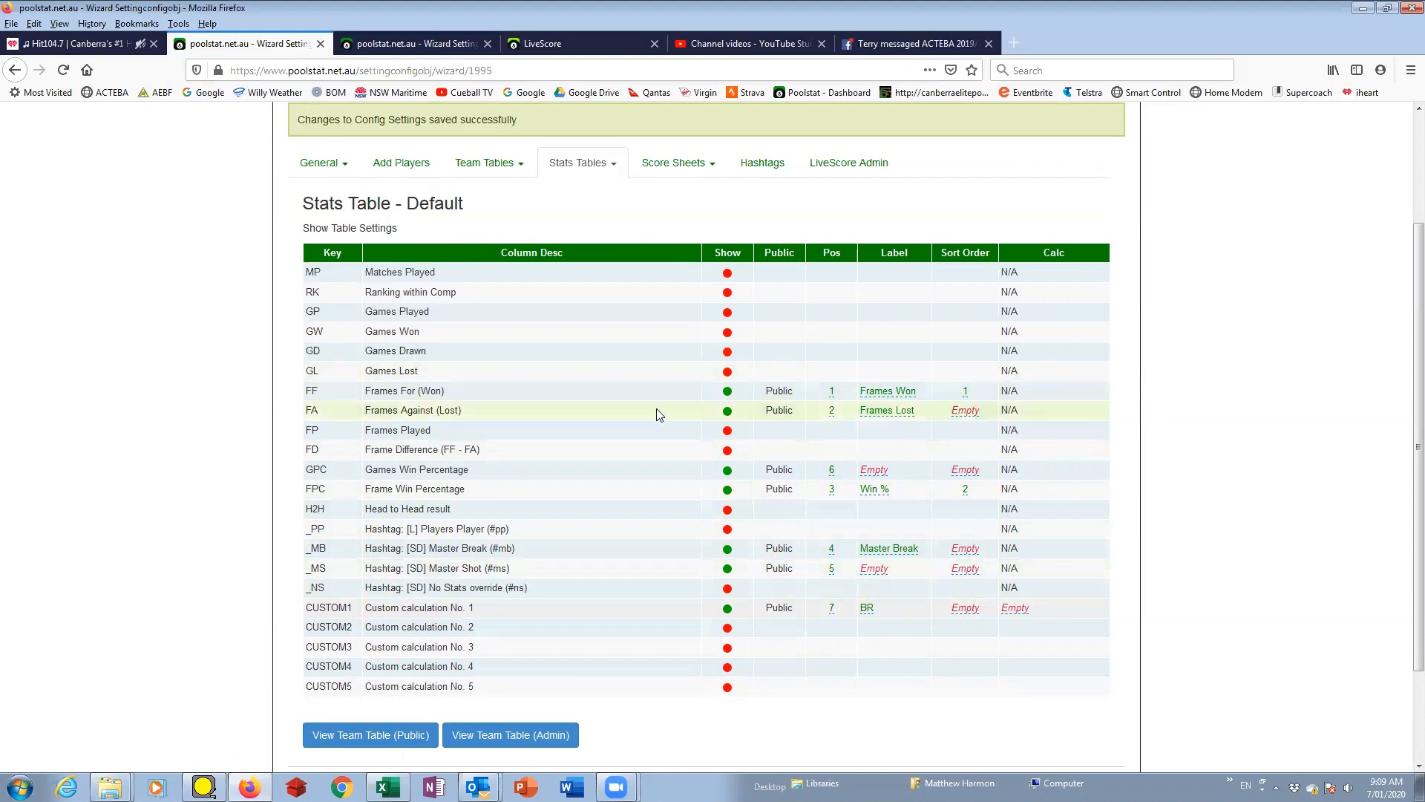
Copy the SumCols(_BP) formula from the Div 1 table's Custom calculation No. 1 into the same row of the SL grade's table.
{"action": "left_click", "coordinate": [1022, 617]}
{"action": "left_click", "coordinate": [422, 46]}
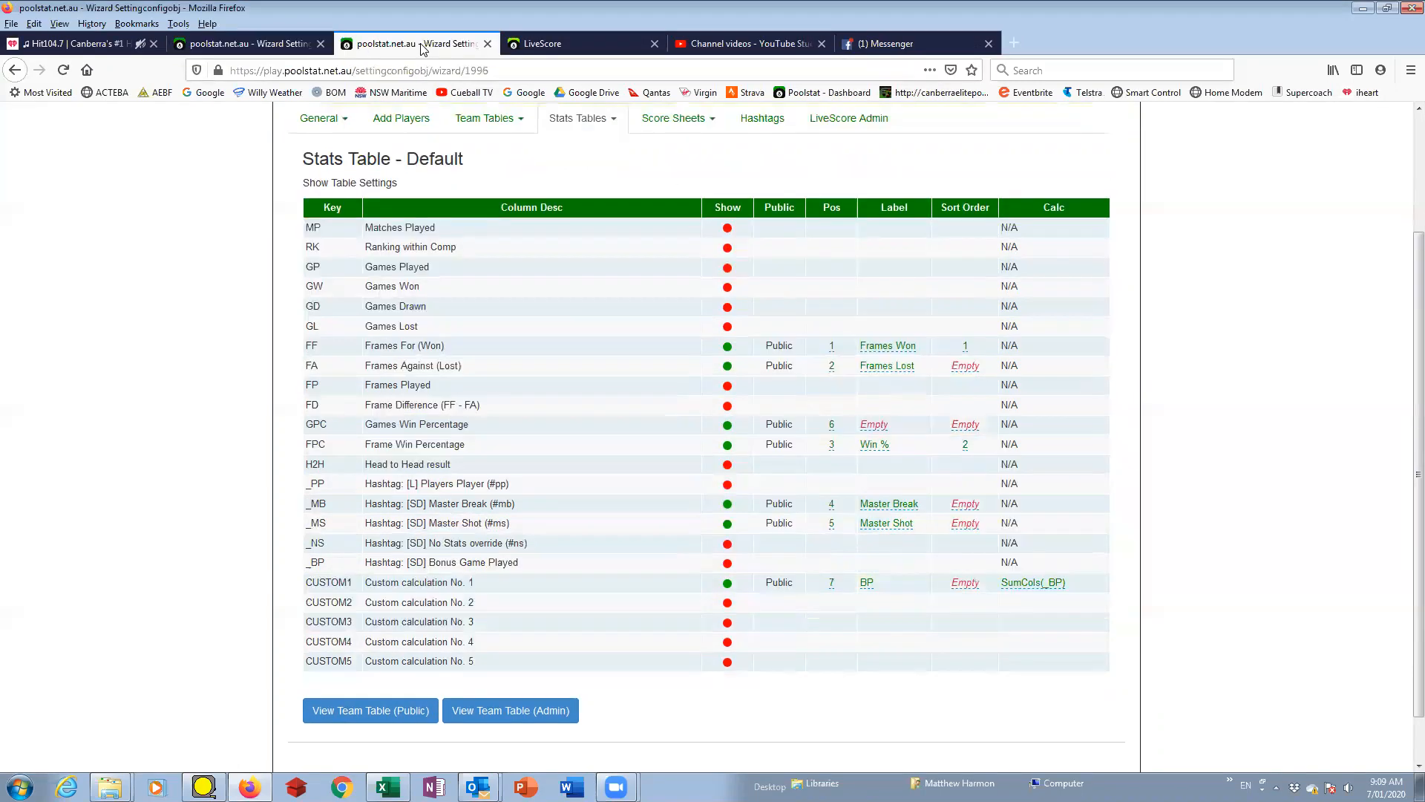
{"action": "left_click", "coordinate": [1028, 582]}
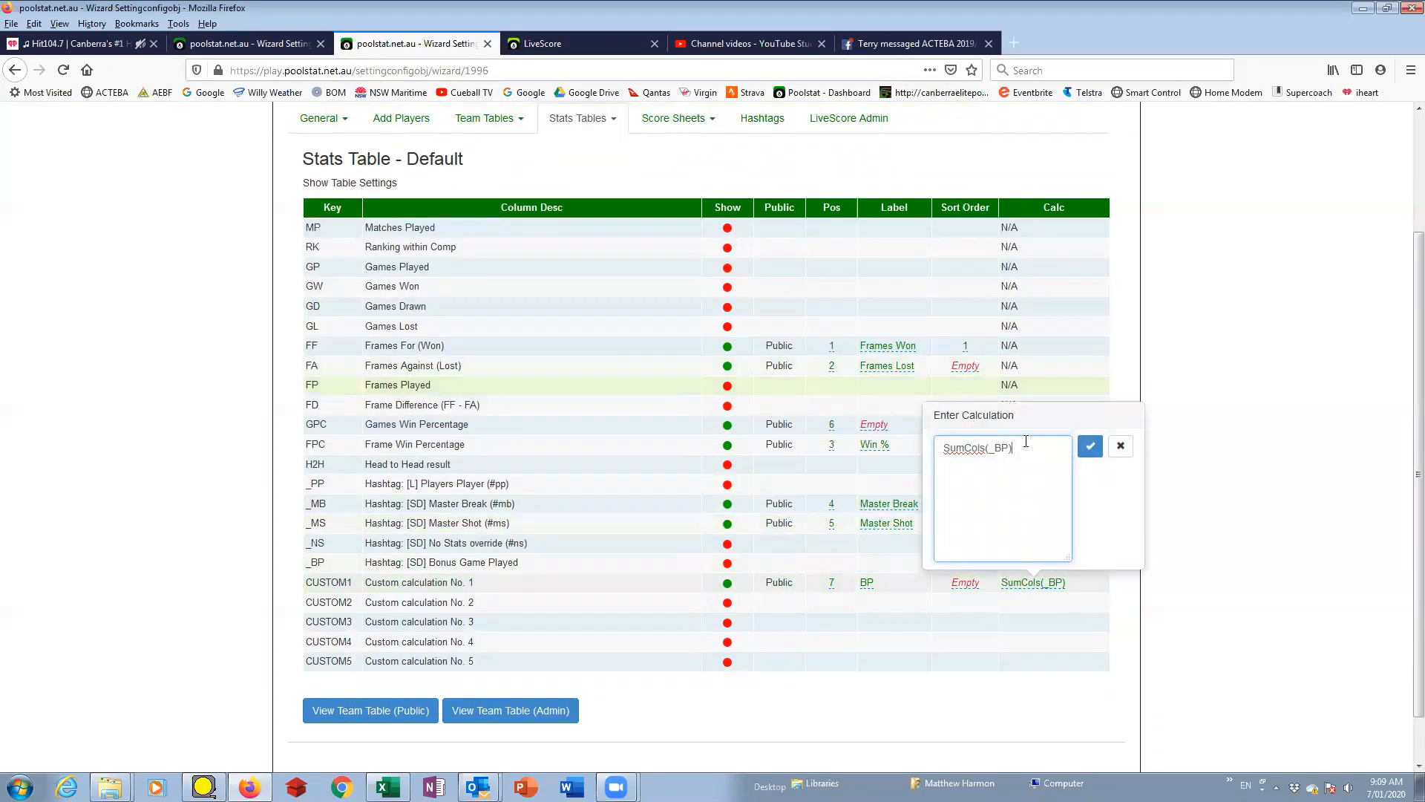
{"action": "left_click_drag", "start_coordinate": [1025, 441], "coordinate": [944, 448]}
{"action": "right_click", "coordinate": [977, 454]}
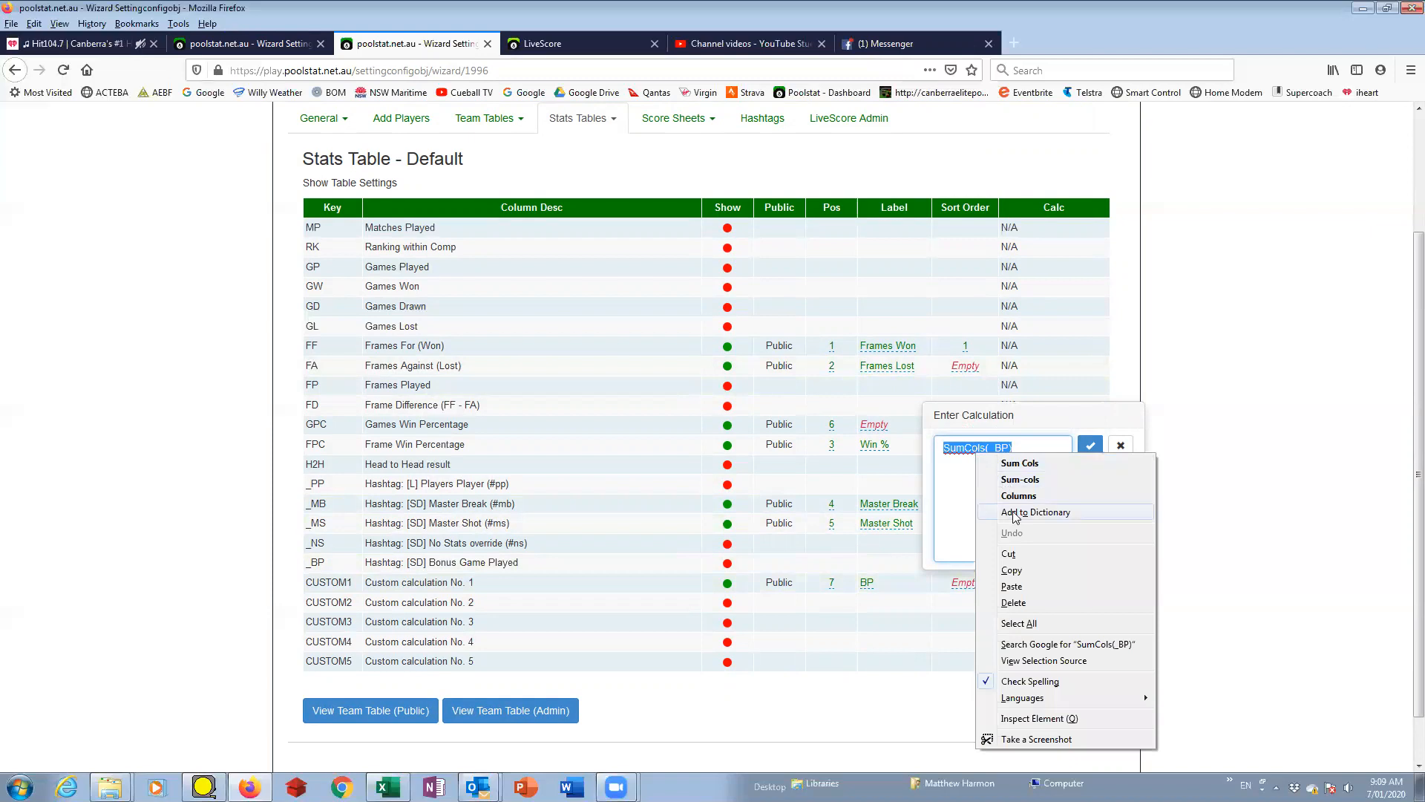
{"action": "left_click", "coordinate": [1011, 572]}
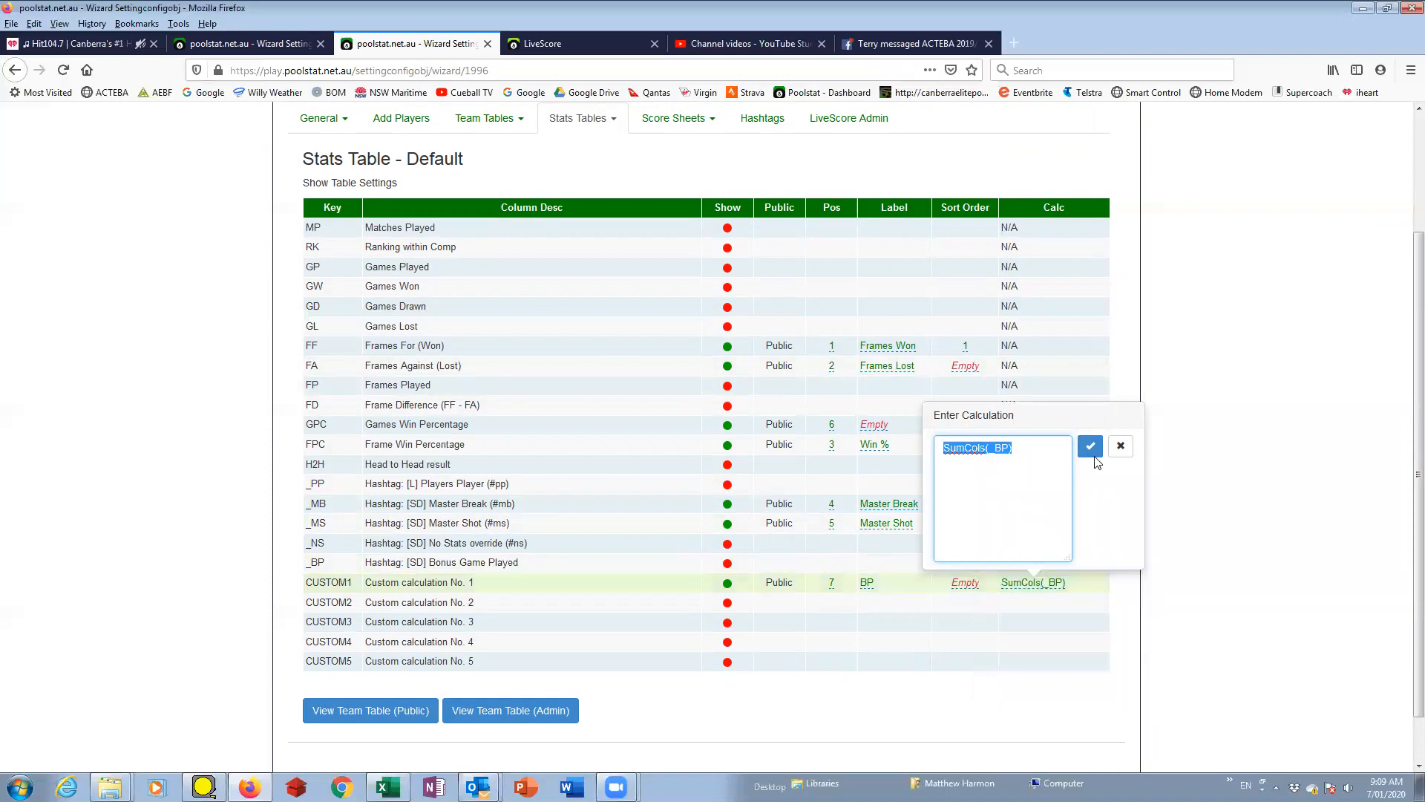
{"action": "left_click", "coordinate": [1120, 446]}
{"action": "left_click_drag", "start_coordinate": [269, 46], "coordinate": [967, 484]}
{"action": "right_click", "coordinate": [963, 483]}
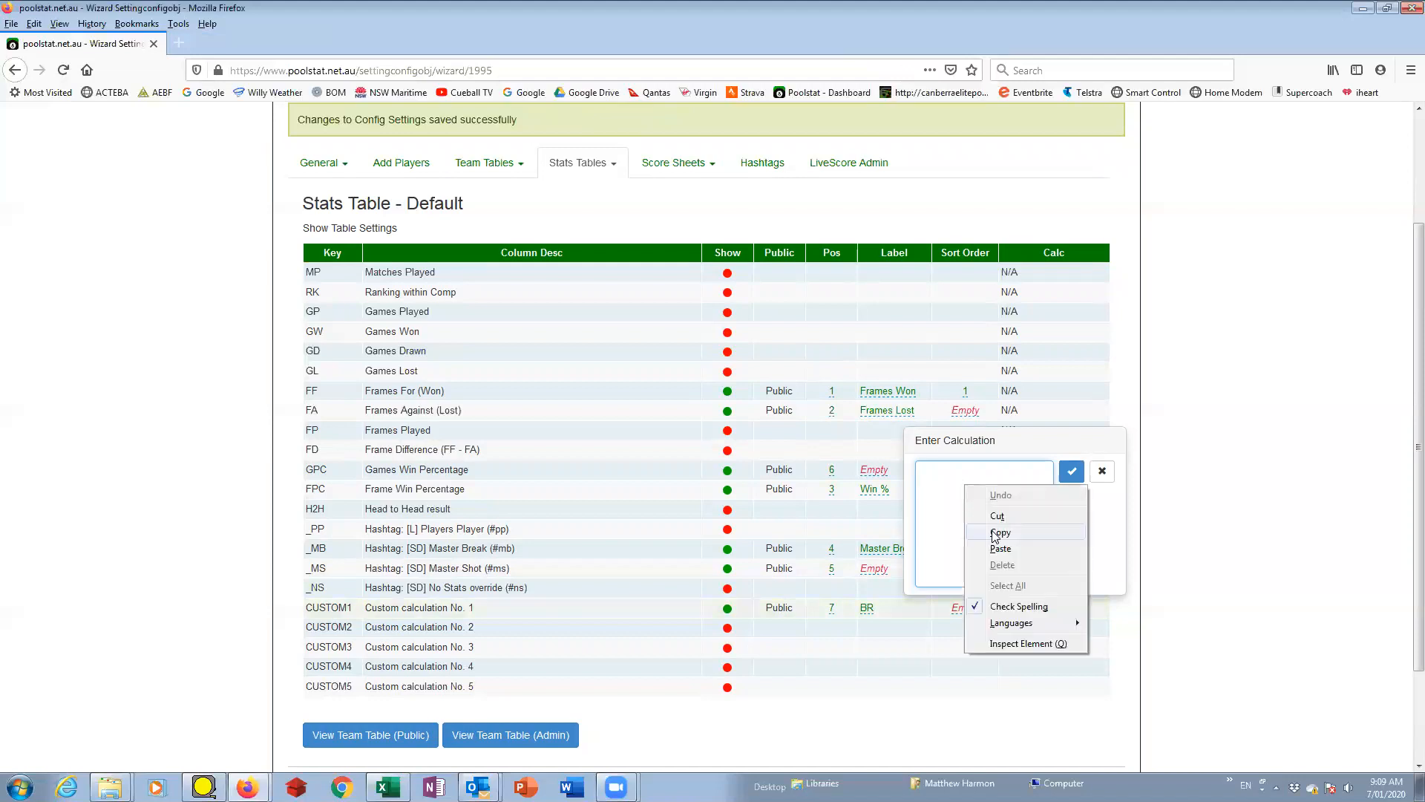
{"action": "left_click", "coordinate": [999, 545]}
{"action": "left_click", "coordinate": [1071, 475]}
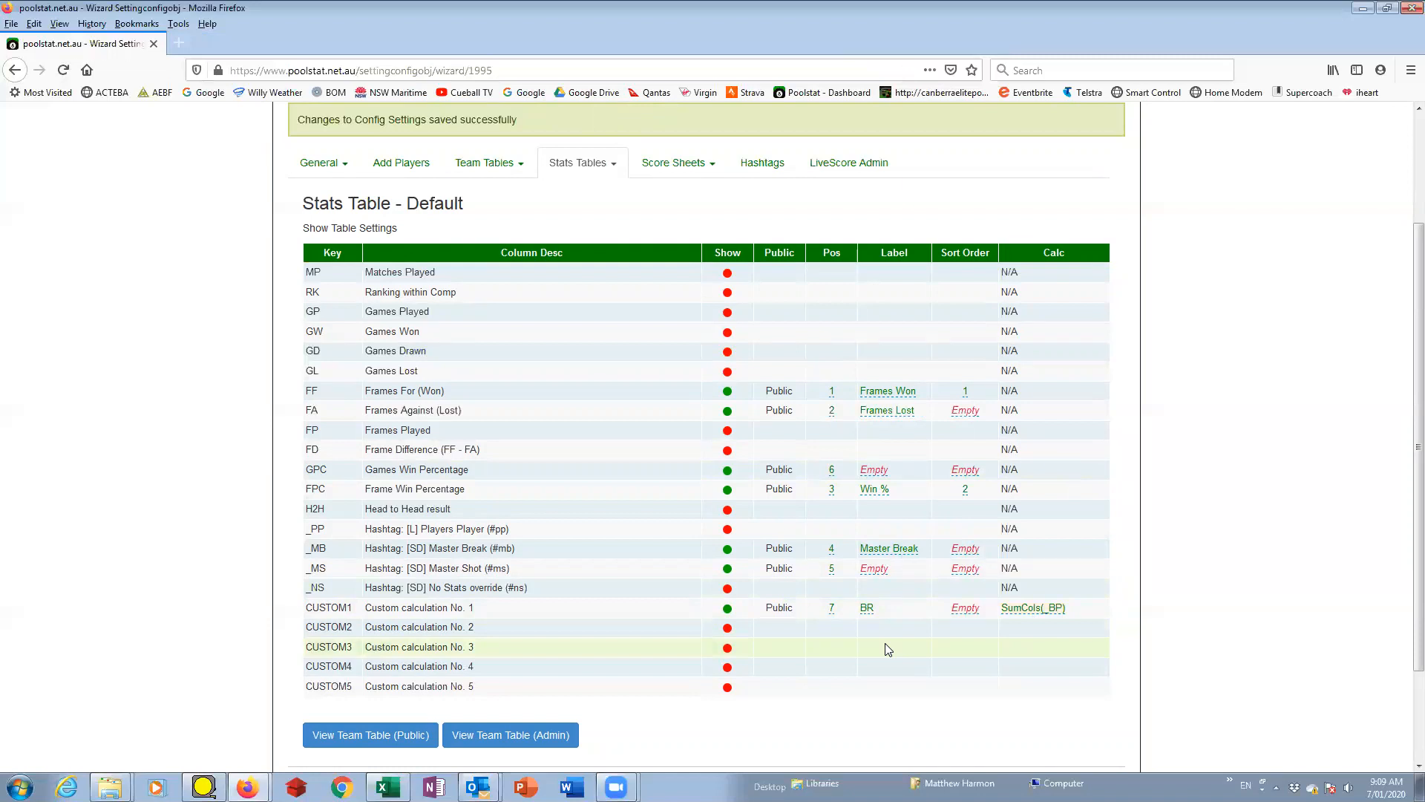
Change the Custom calculation No. 1 formula to SumCols(_BR) and save the pending config changes.
{"action": "left_click", "coordinate": [1033, 613]}
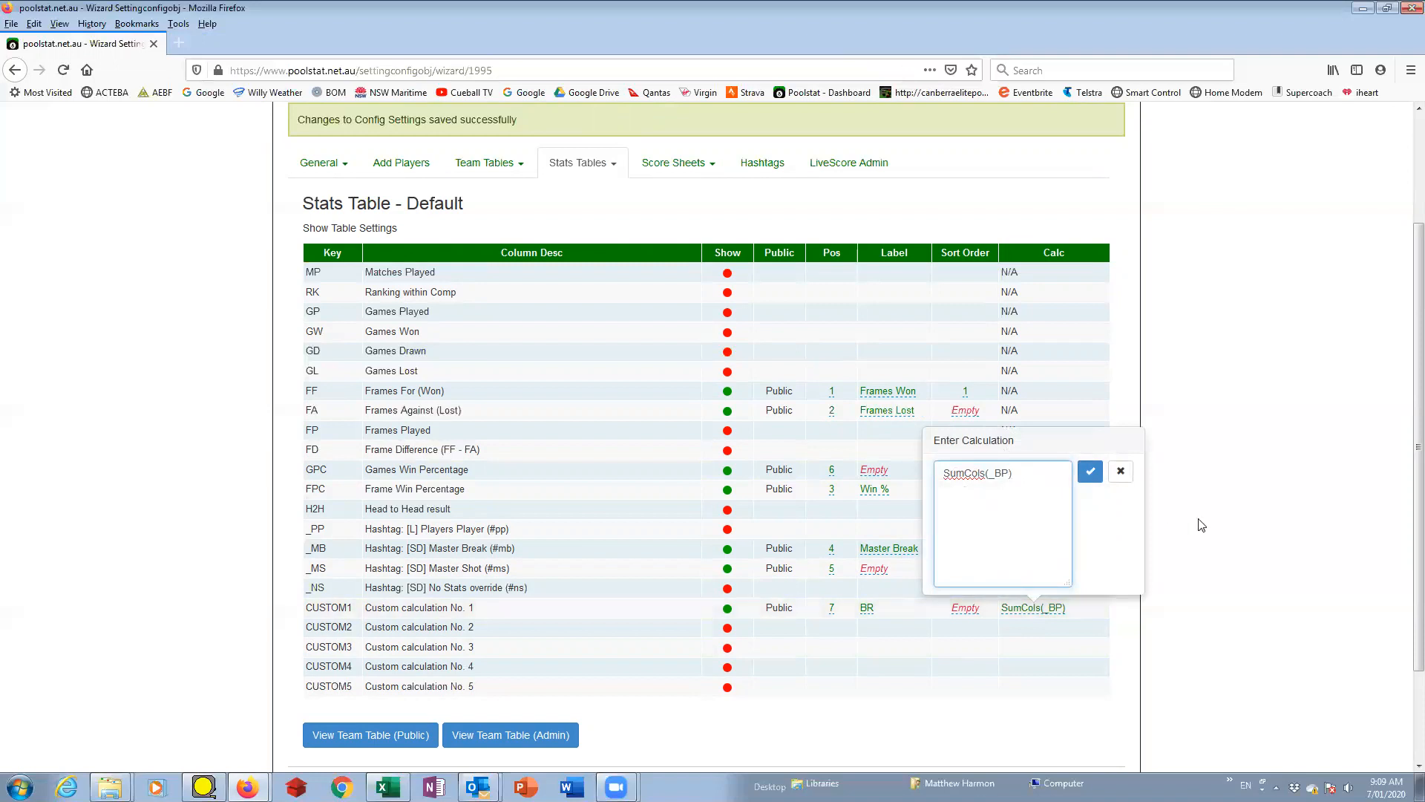
{"action": "left_click", "coordinate": [1091, 471]}
{"action": "scroll", "coordinate": [885, 588], "scroll_direction": "down", "scroll_amount": 2}
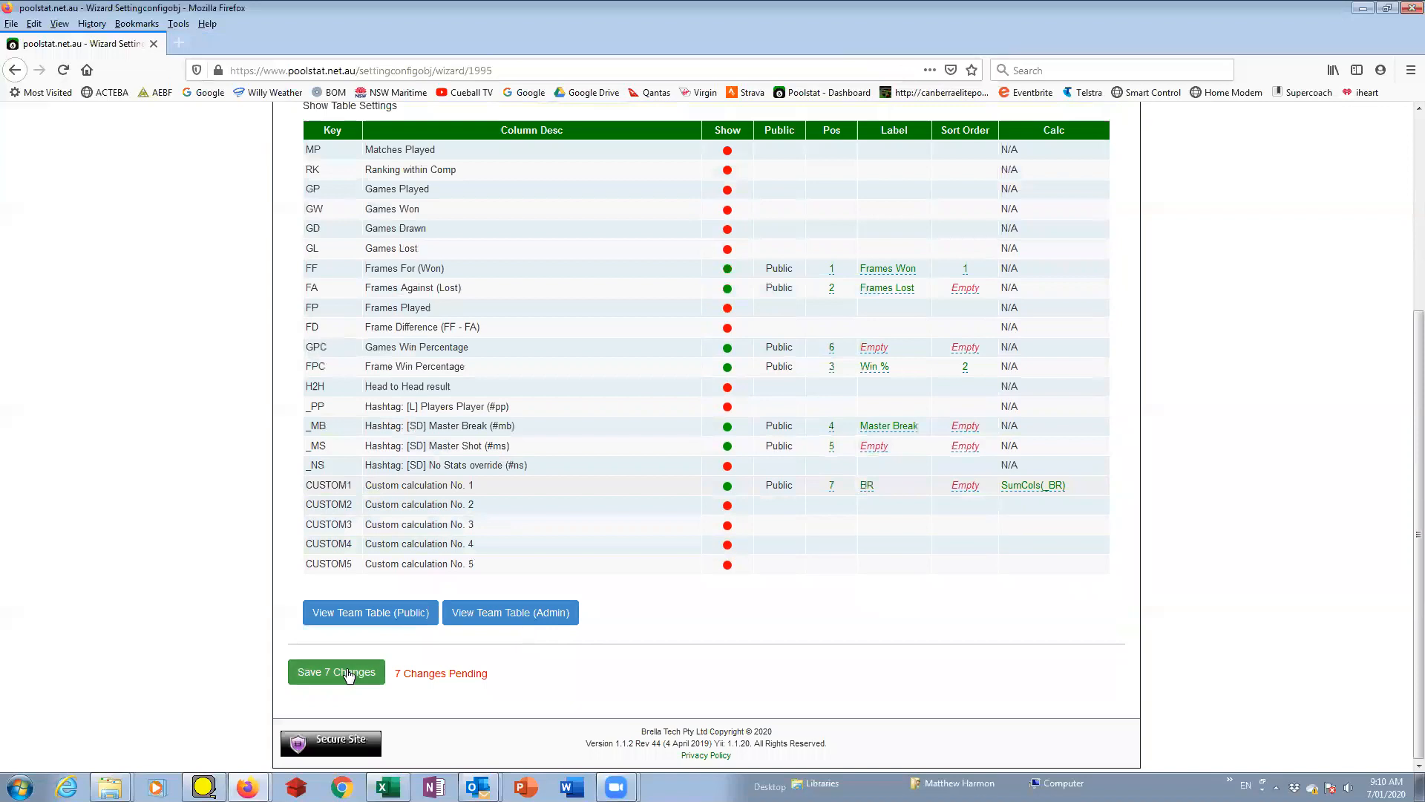
{"action": "left_click", "coordinate": [344, 674]}
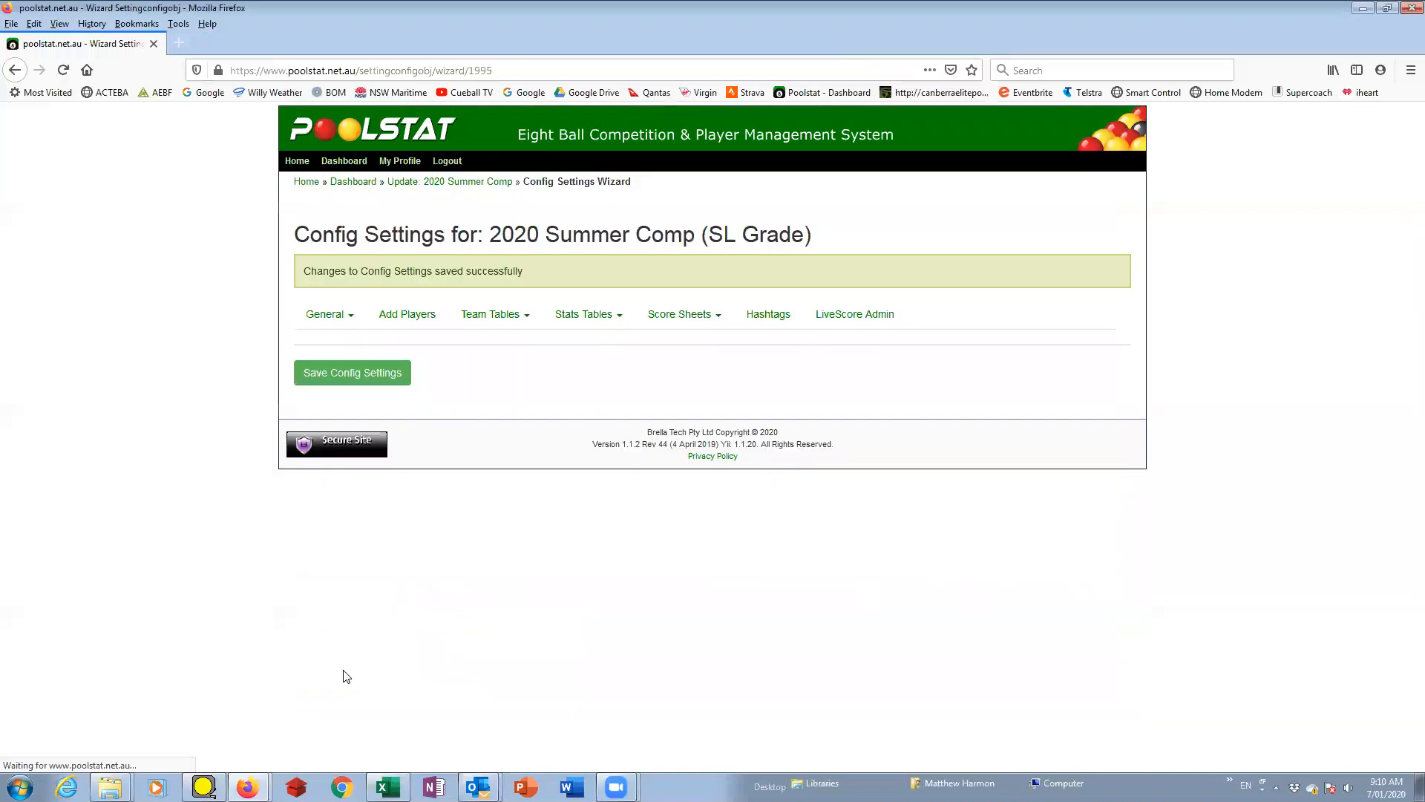
Review the saved SL grade default stats table and its public team table view.
{"action": "left_click", "coordinate": [616, 319]}
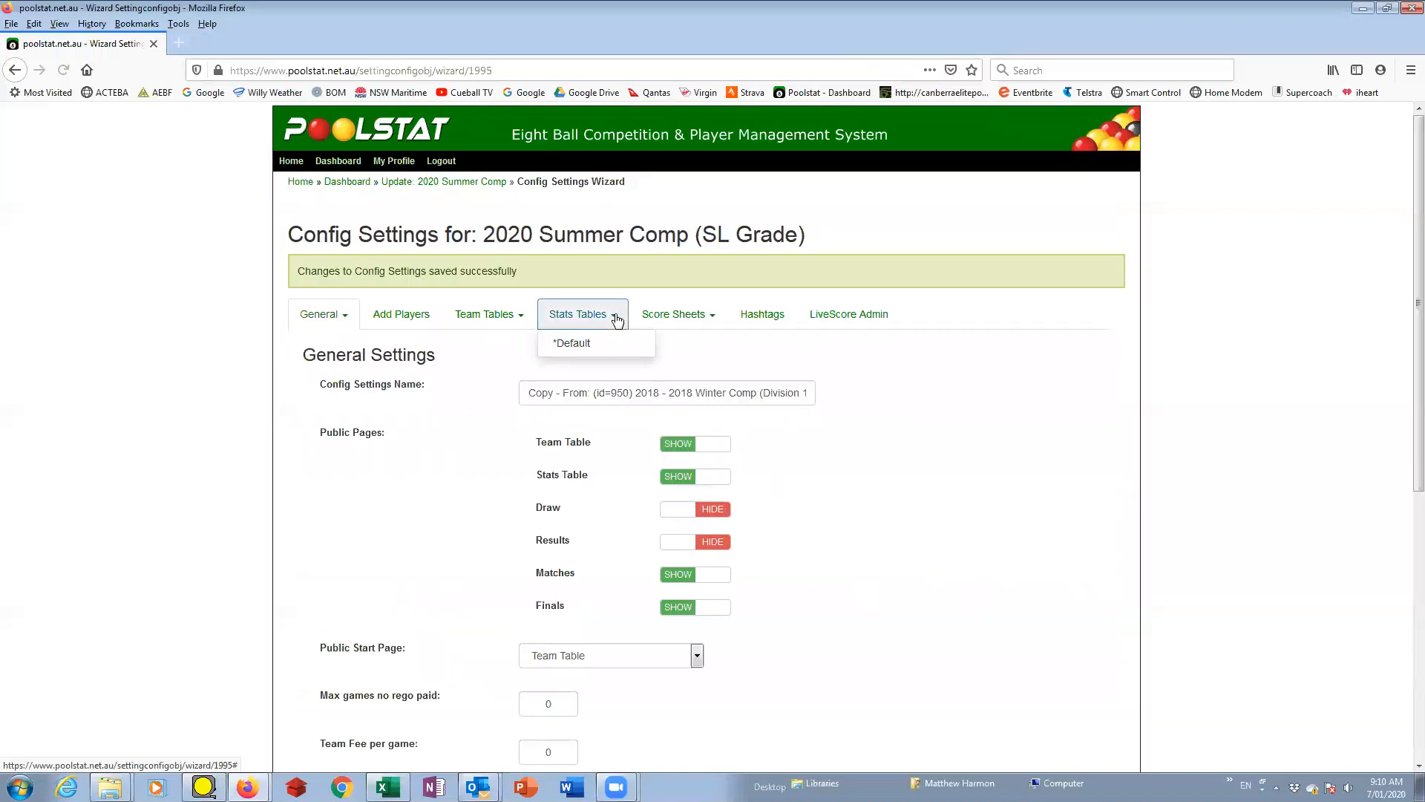
{"action": "left_click", "coordinate": [607, 344]}
{"action": "scroll", "coordinate": [794, 482], "scroll_direction": "down", "scroll_amount": 3}
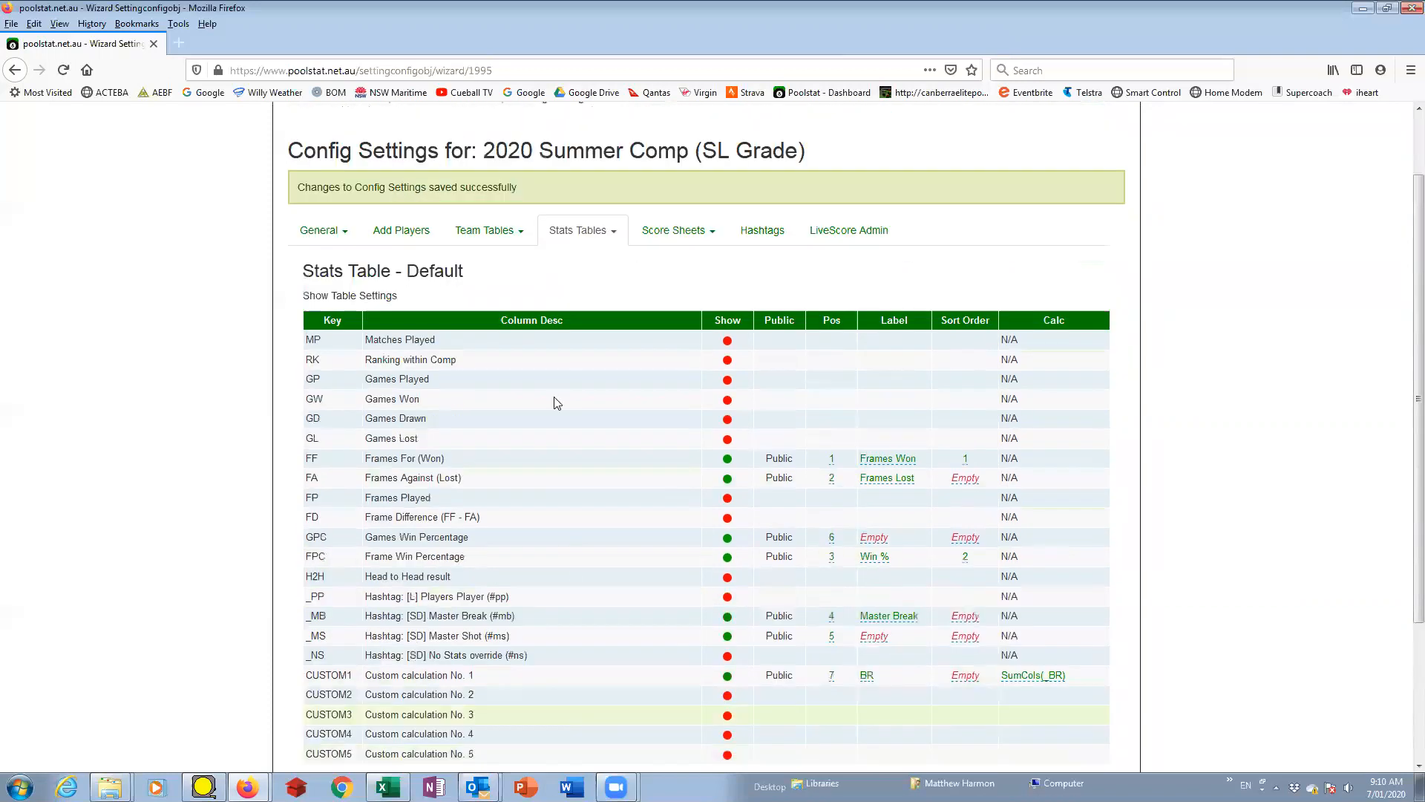
{"action": "scroll", "coordinate": [578, 419], "scroll_direction": "down", "scroll_amount": 3}
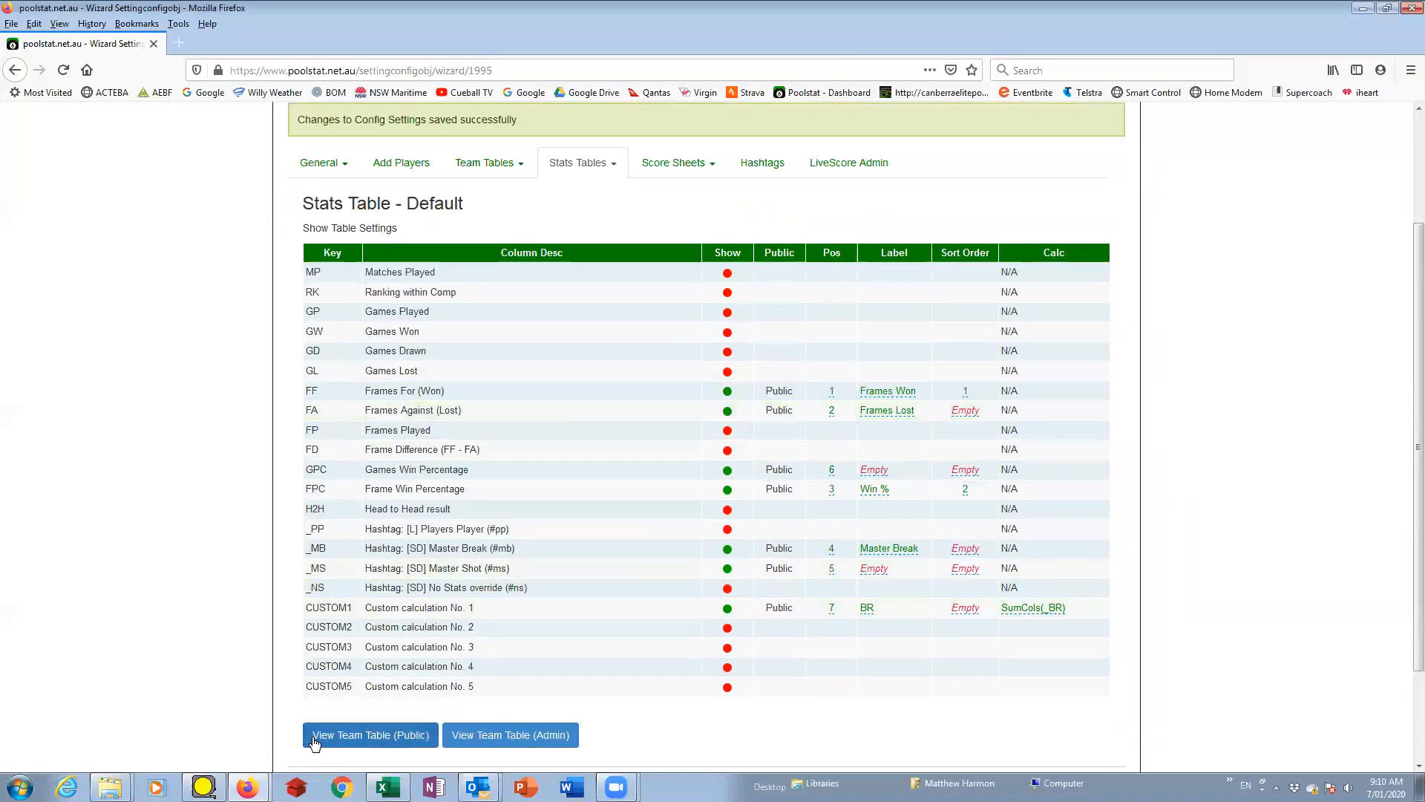
{"action": "scroll", "coordinate": [319, 735], "scroll_direction": "down", "scroll_amount": 3}
{"action": "left_click", "coordinate": [375, 613]}
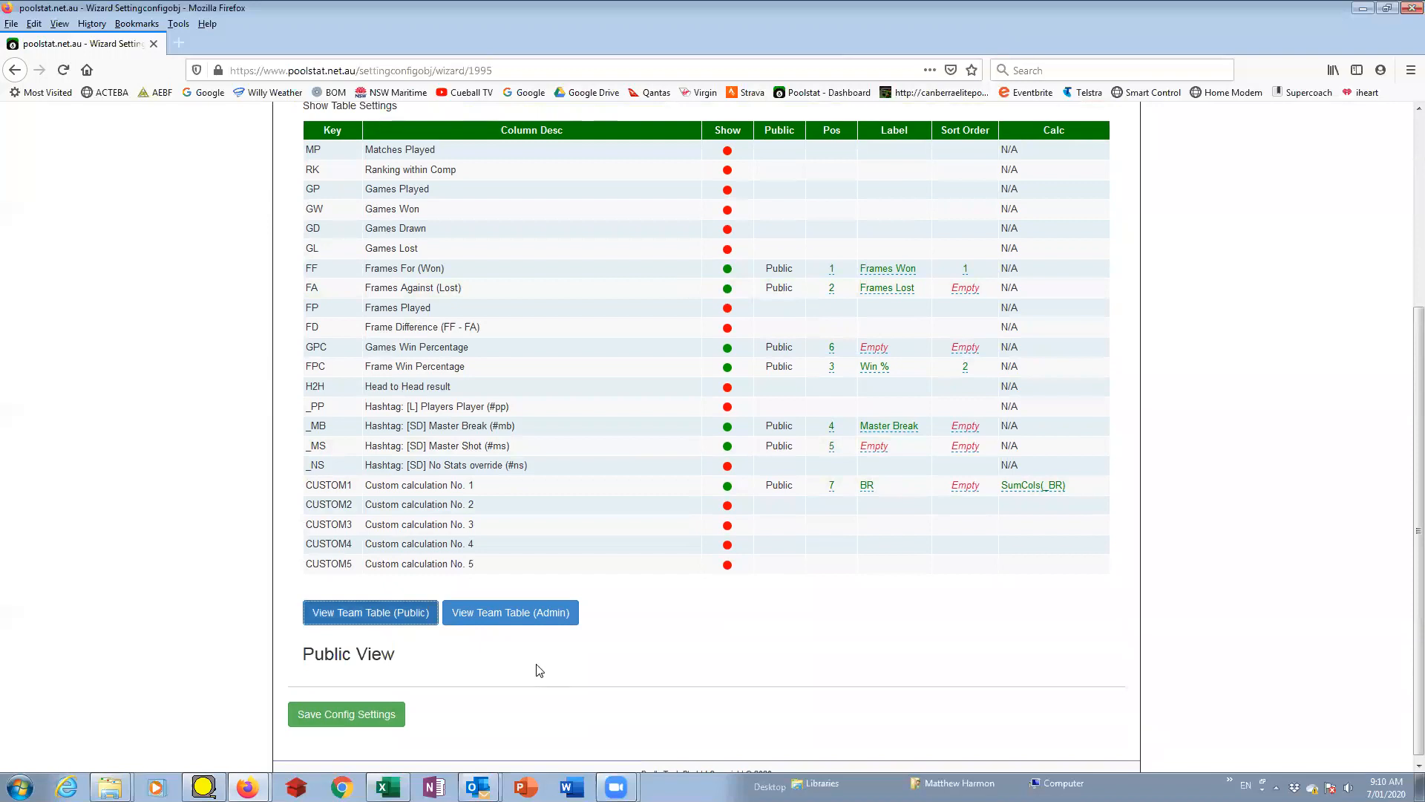
{"action": "scroll", "coordinate": [535, 668], "scroll_direction": "down", "scroll_amount": 1}
{"action": "scroll", "coordinate": [488, 635], "scroll_direction": "up", "scroll_amount": 2}
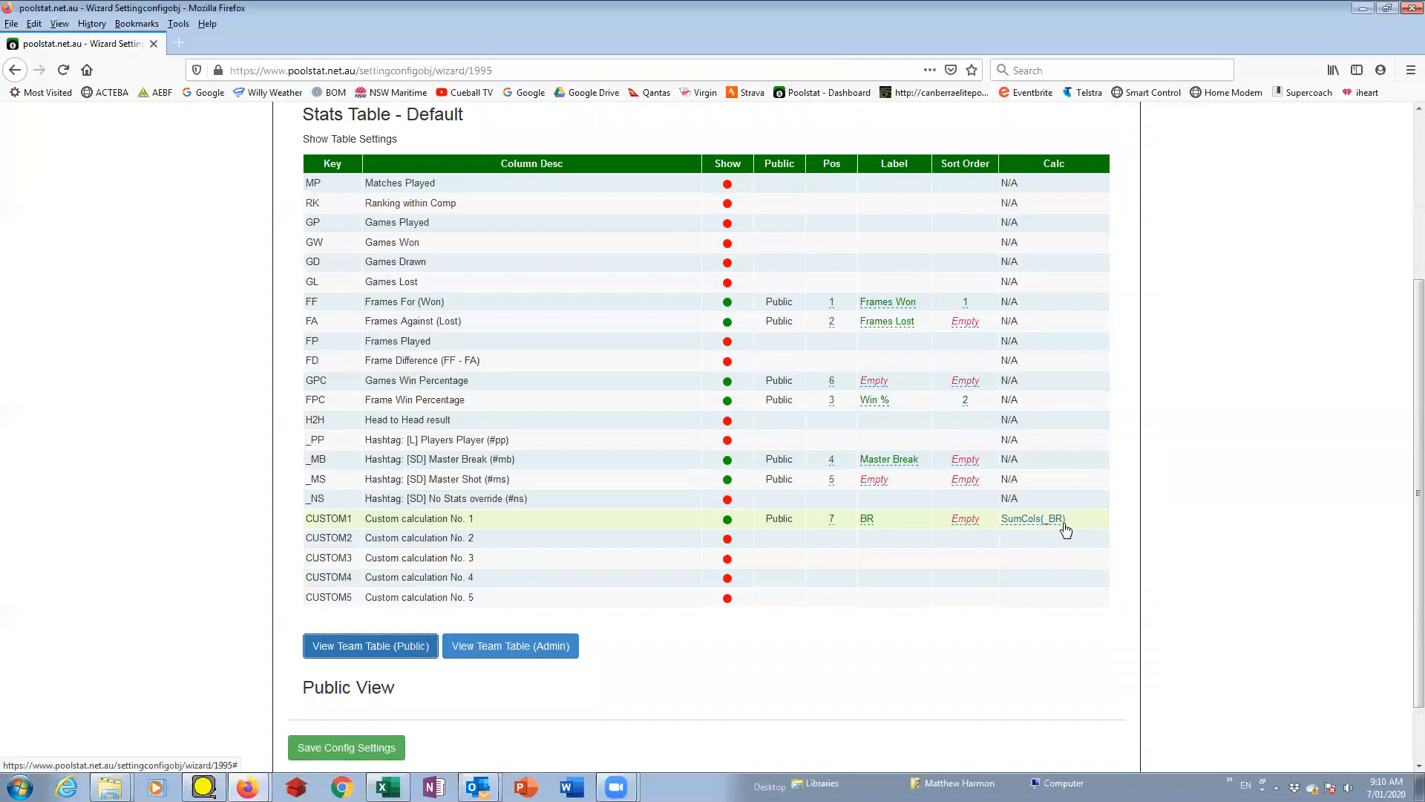
Shorten the Frames For (Won) label to FW in the default stats table.
{"action": "left_click", "coordinate": [893, 309]}
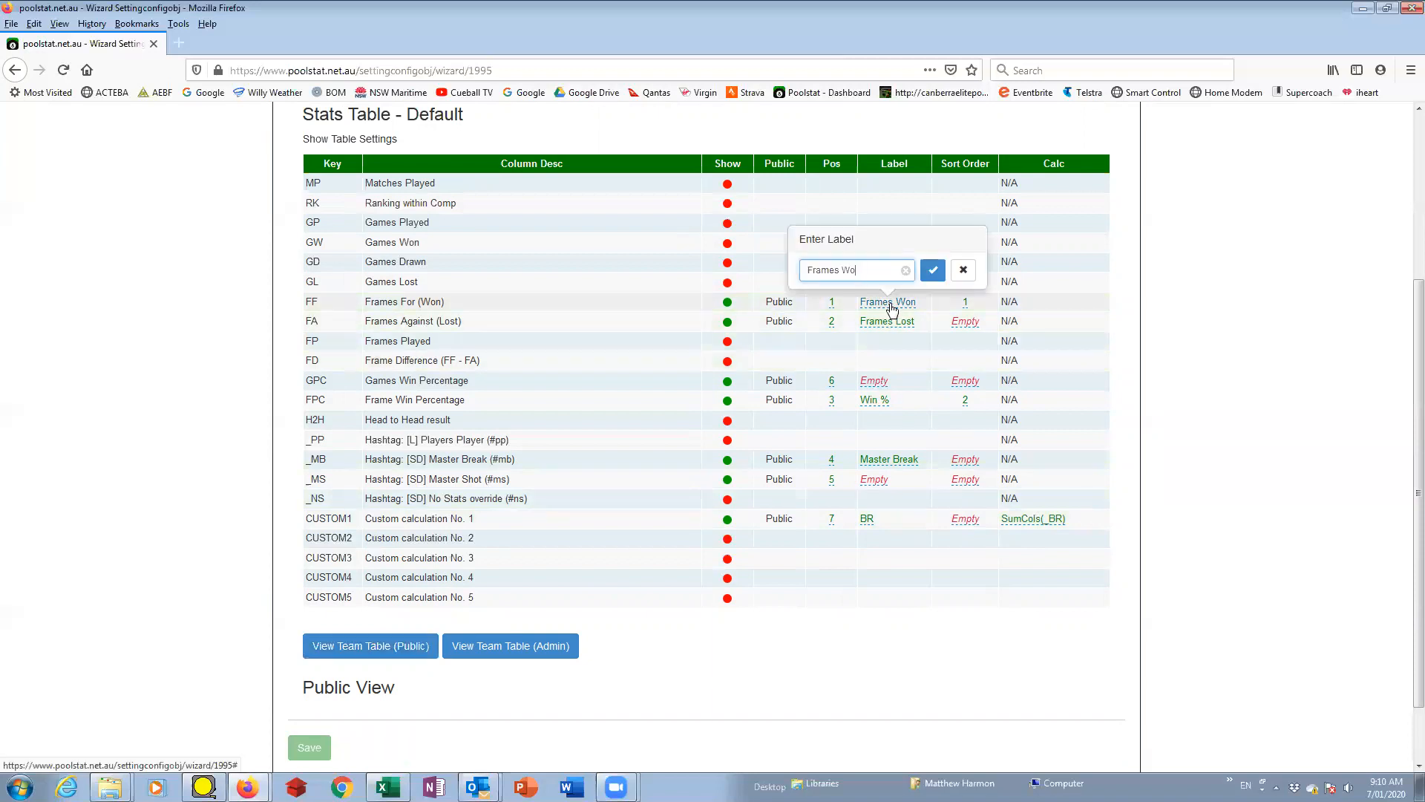
{"action": "key", "text": "BackSpace"}
{"action": "key", "text": "BackSpace"}
{"action": "key", "text": "BackSpace"}
{"action": "key", "text": "BackSpace"}
{"action": "key", "text": "BackSpace"}
{"action": "key", "text": "BackSpace"}
{"action": "left_click", "coordinate": [933, 270]}
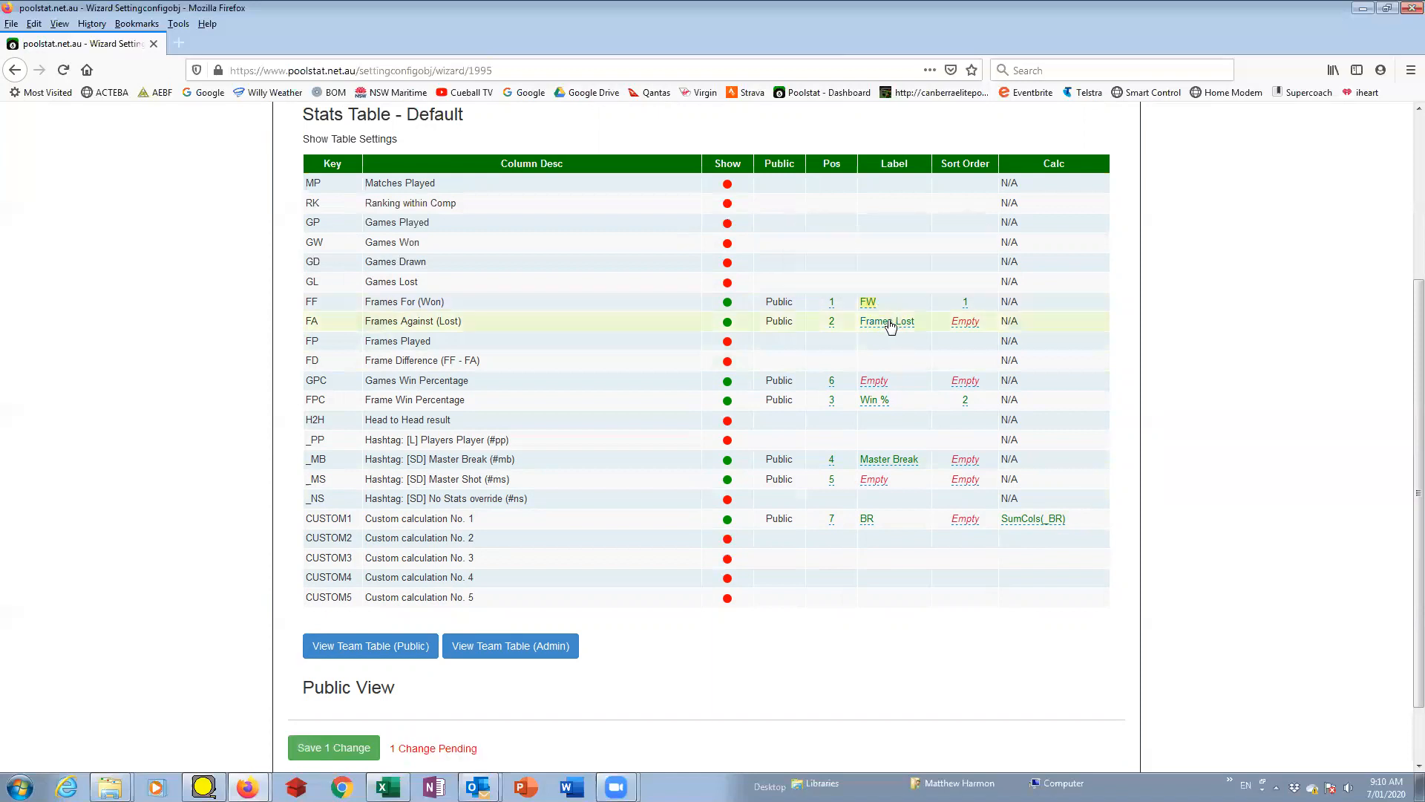
Shorten the Frames Against (Lost) label to FL.
{"action": "left_click", "coordinate": [891, 323]}
{"action": "key", "text": "BackSpace"}
{"action": "key", "text": "BackSpace"}
{"action": "key", "text": "BackSpace"}
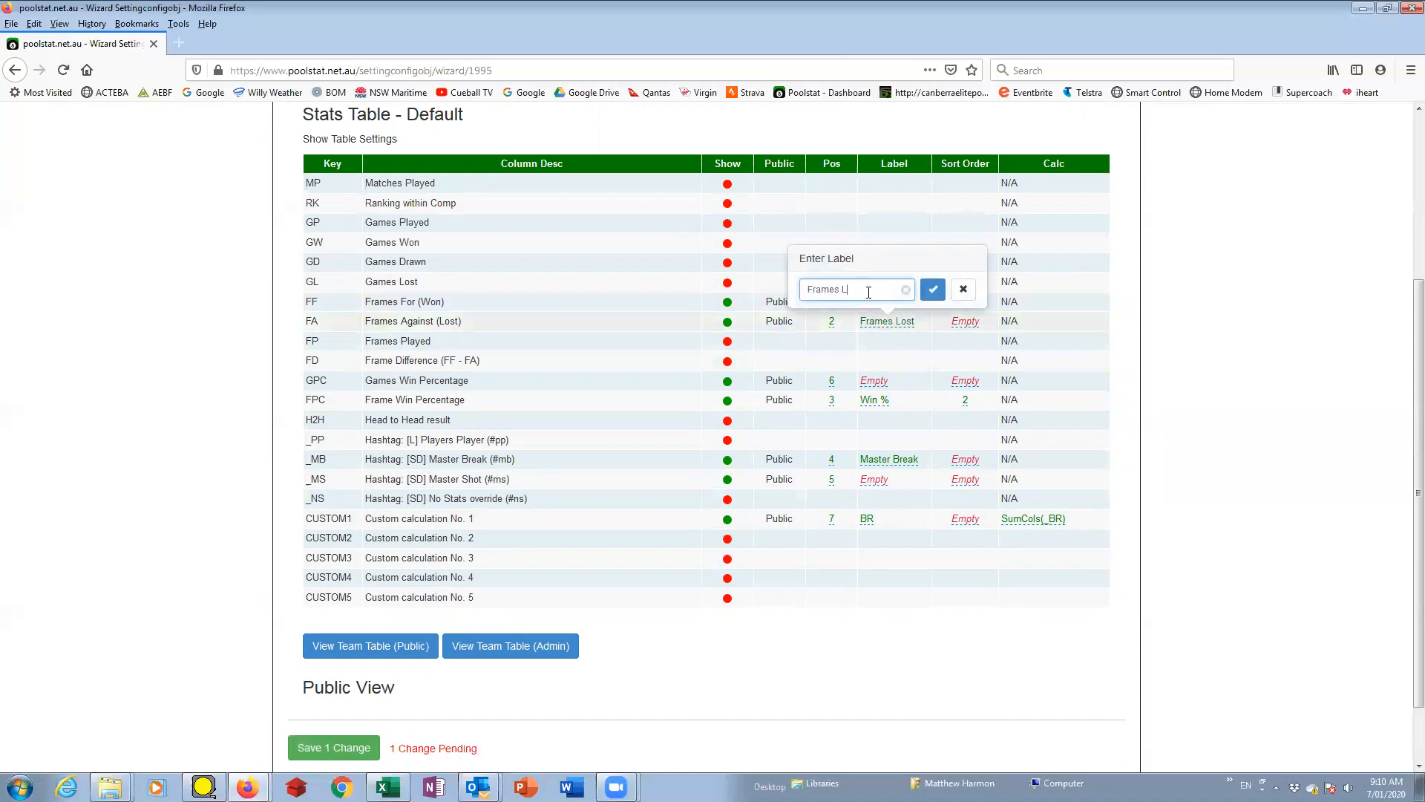
{"action": "key", "text": "BackSpace"}
{"action": "key", "text": "BackSpace"}
{"action": "key", "text": "BackSpace"}
{"action": "key", "text": "BackSpace"}
{"action": "left_click", "coordinate": [933, 289]}
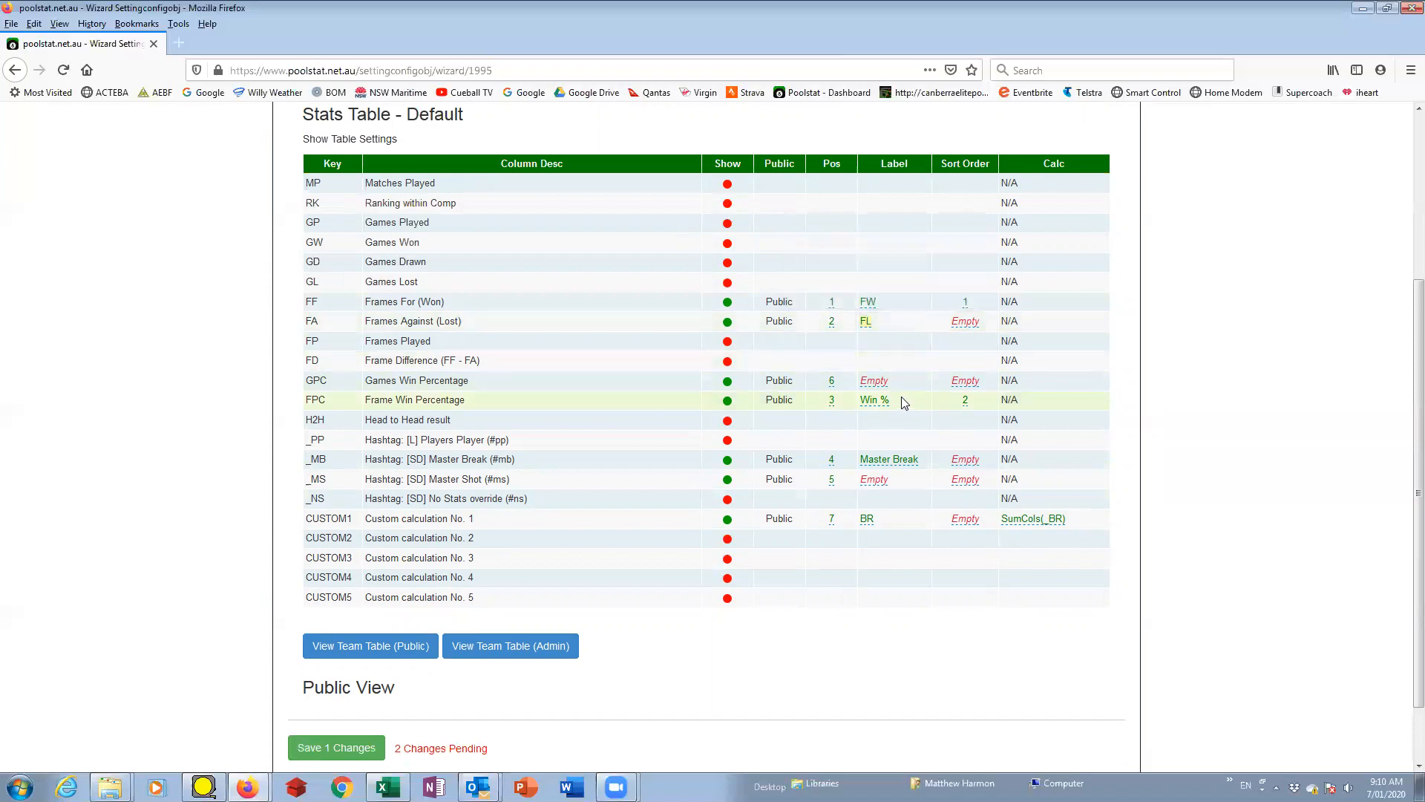
Shorten the Master Break row's label to MB and save the pending label changes.
{"action": "left_click", "coordinate": [894, 460]}
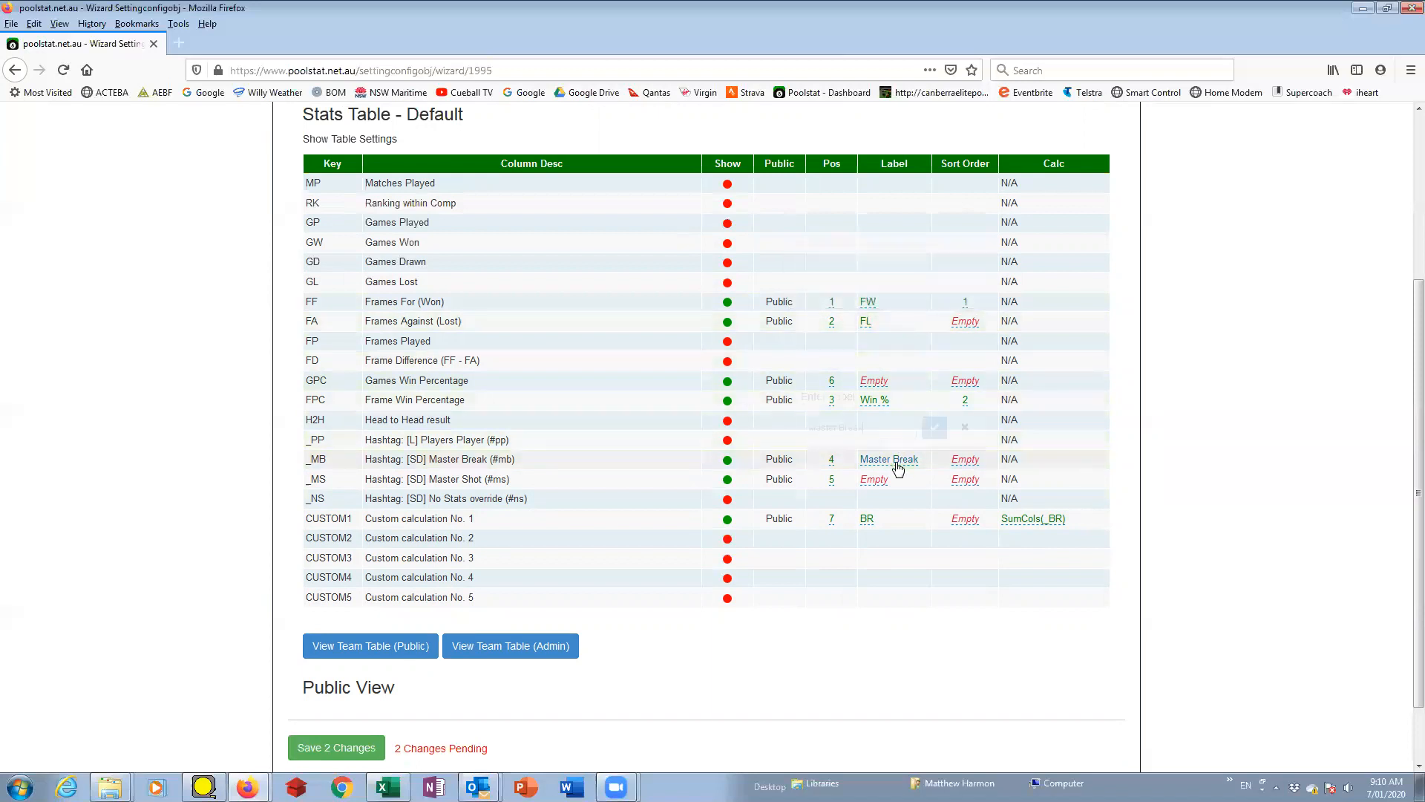
{"action": "key", "text": "BackSpace"}
{"action": "key", "text": "BackSpace"}
{"action": "key", "text": "BackSpace"}
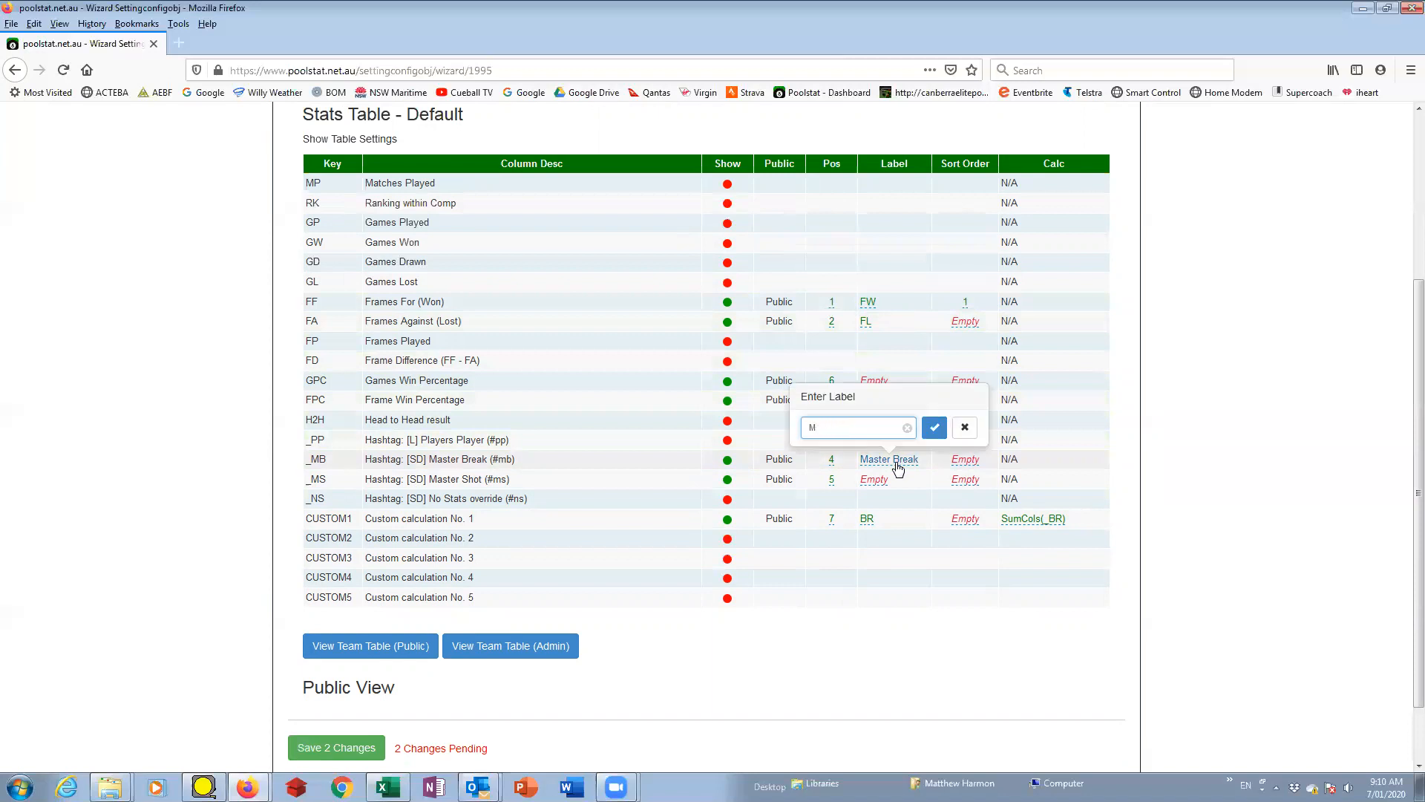
{"action": "left_click", "coordinate": [934, 429]}
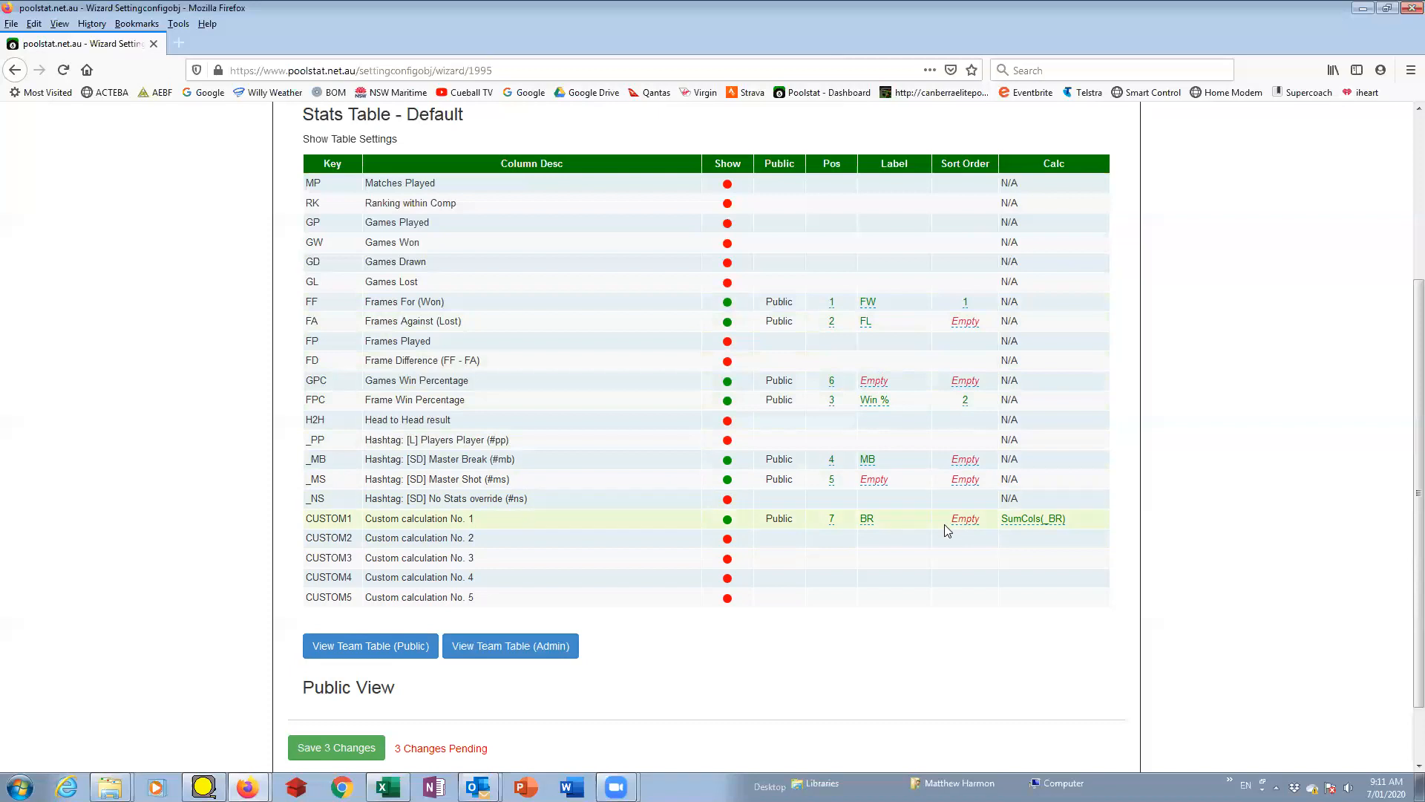
{"action": "left_click", "coordinate": [323, 746]}
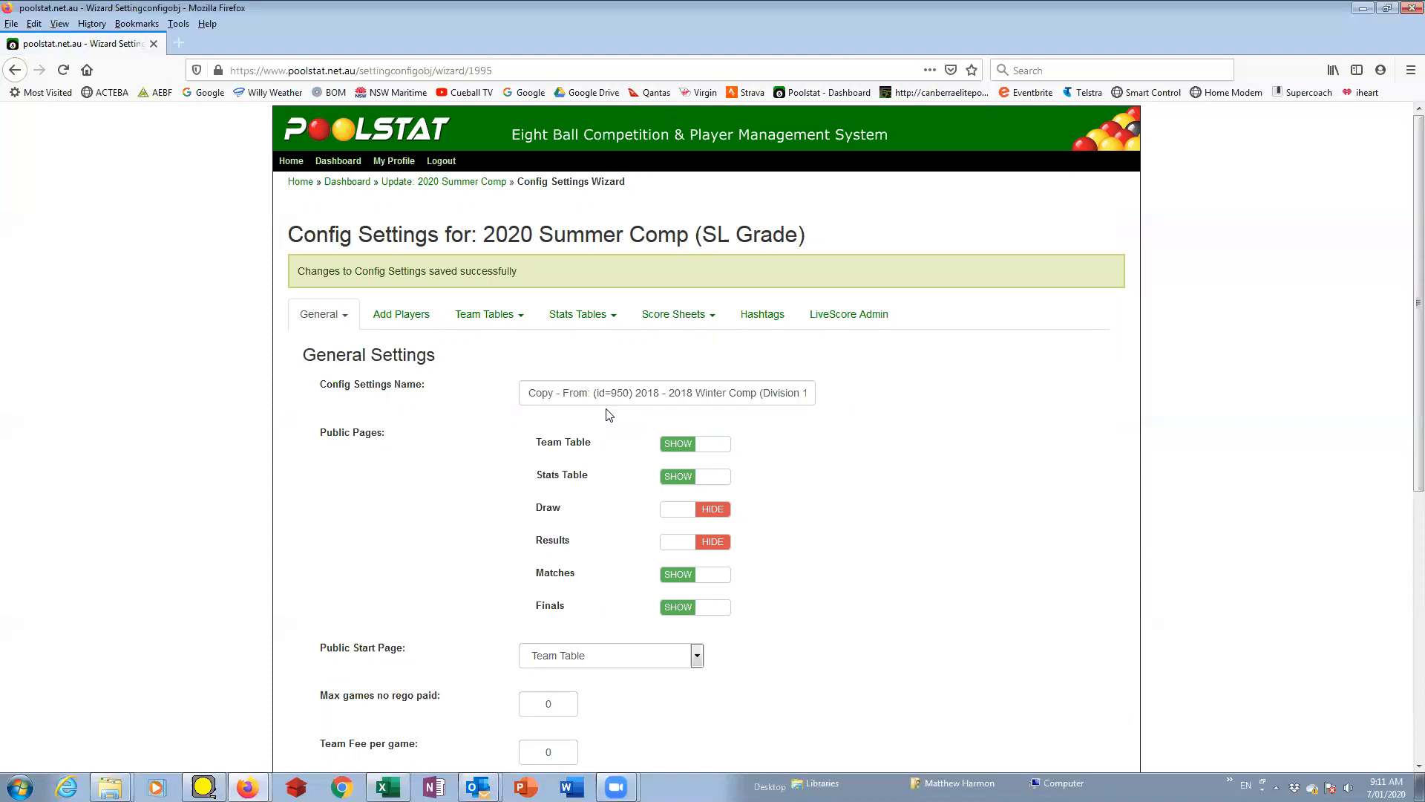
Open the draw of the 2020 Summer Comp SL grade and look over its list of rounds.
{"action": "left_click", "coordinate": [350, 184]}
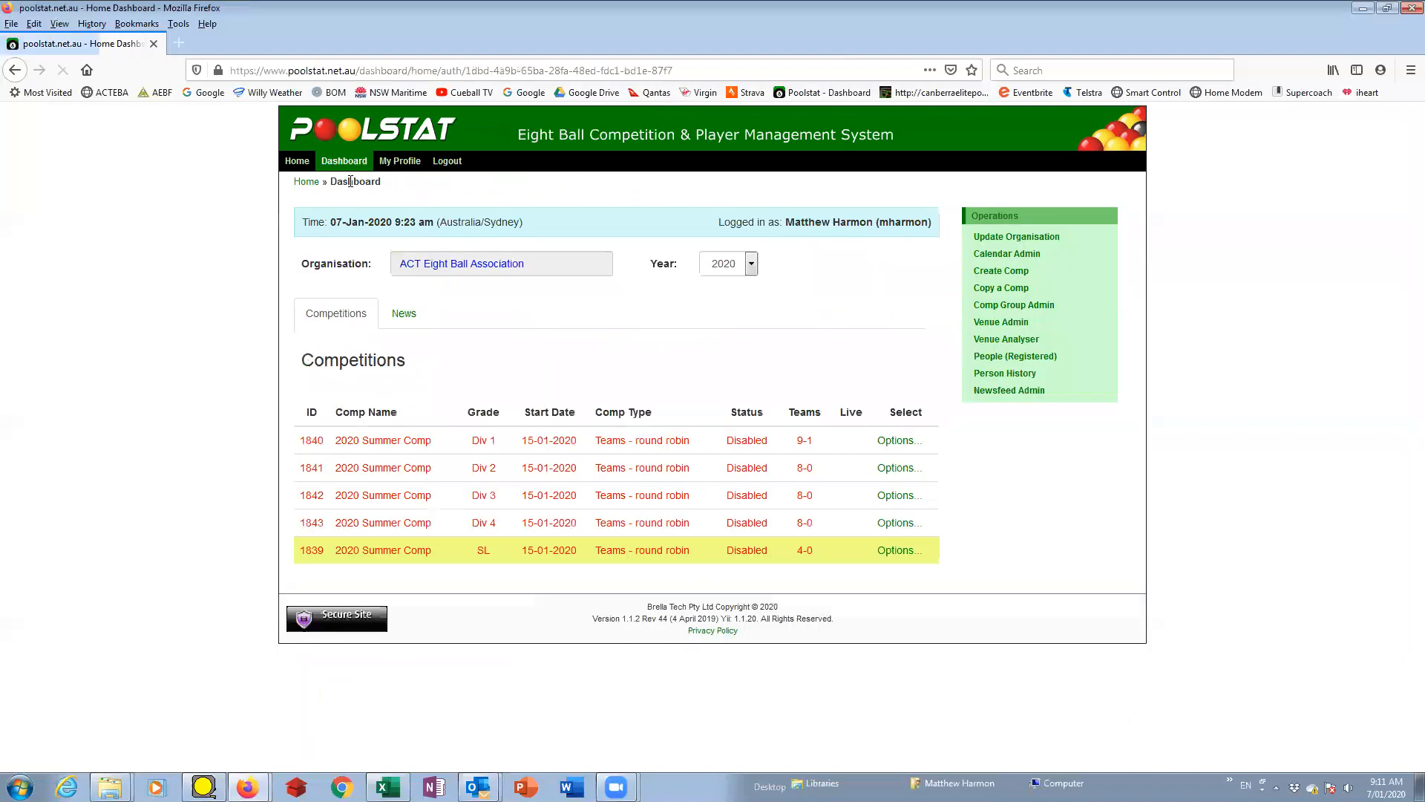
{"action": "left_click", "coordinate": [894, 558]}
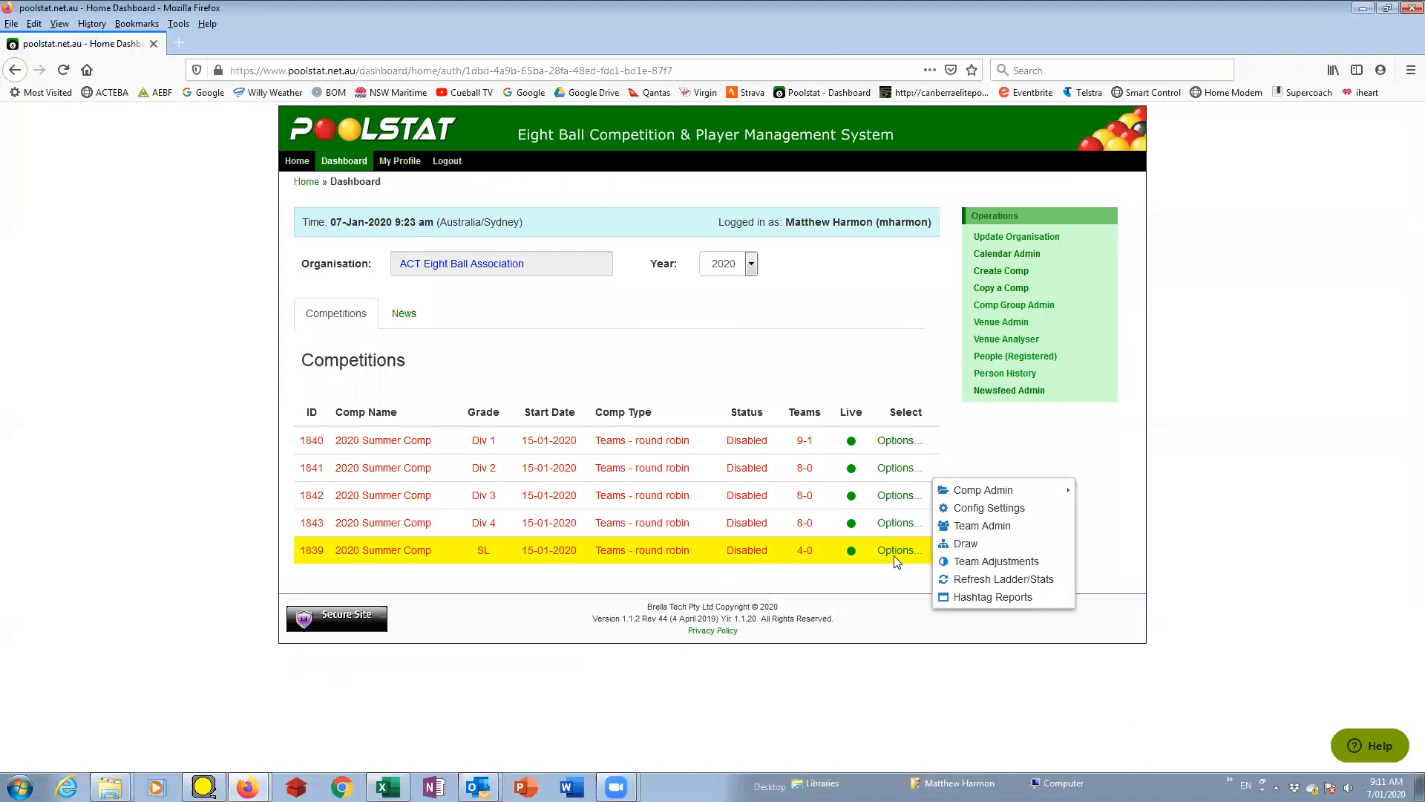
{"action": "left_click", "coordinate": [967, 545]}
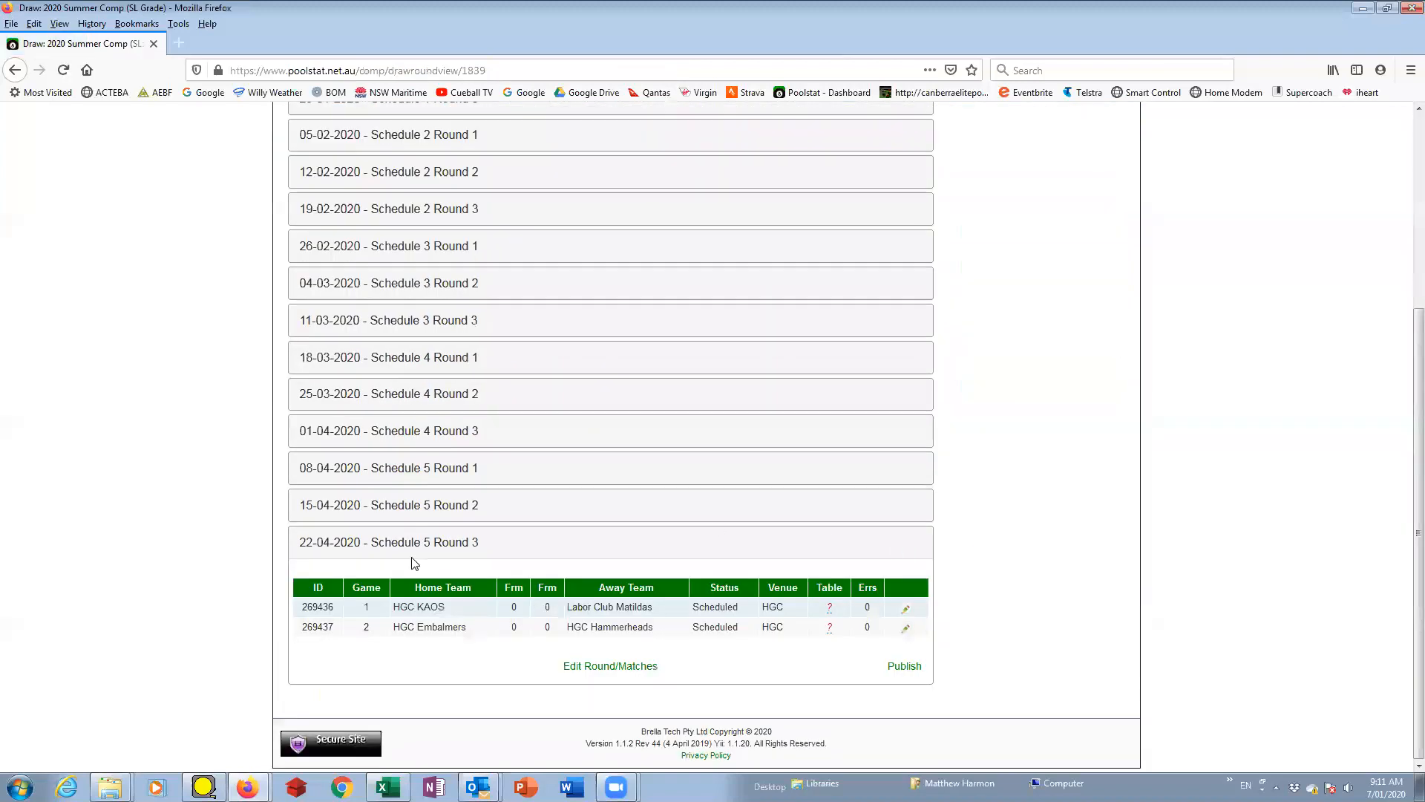
{"action": "left_click", "coordinate": [413, 544]}
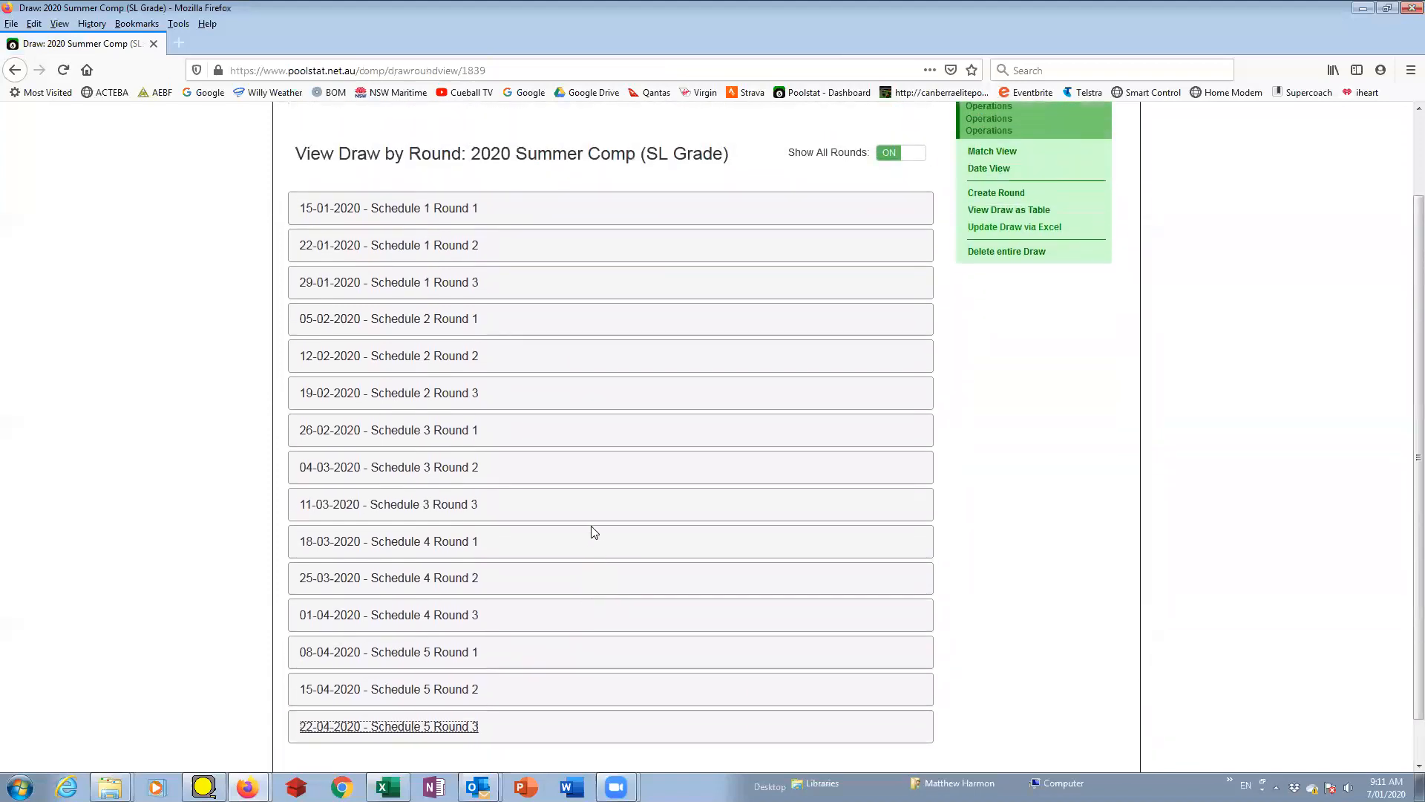
{"action": "scroll", "coordinate": [598, 491], "scroll_direction": "up", "scroll_amount": 2}
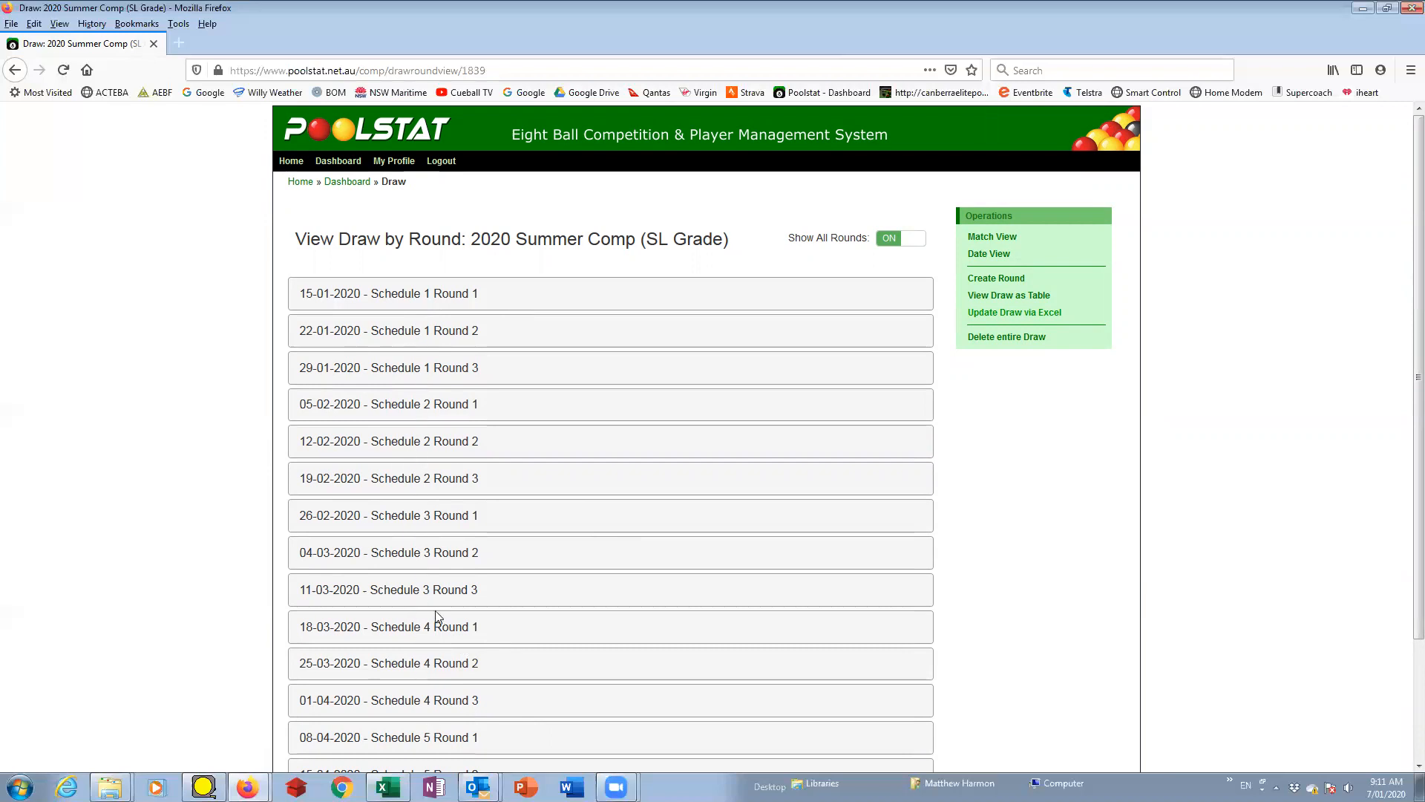
Check the round info of the SL grade's 15-01-2020 Schedule 1 Round 1.
{"action": "left_click", "coordinate": [411, 300]}
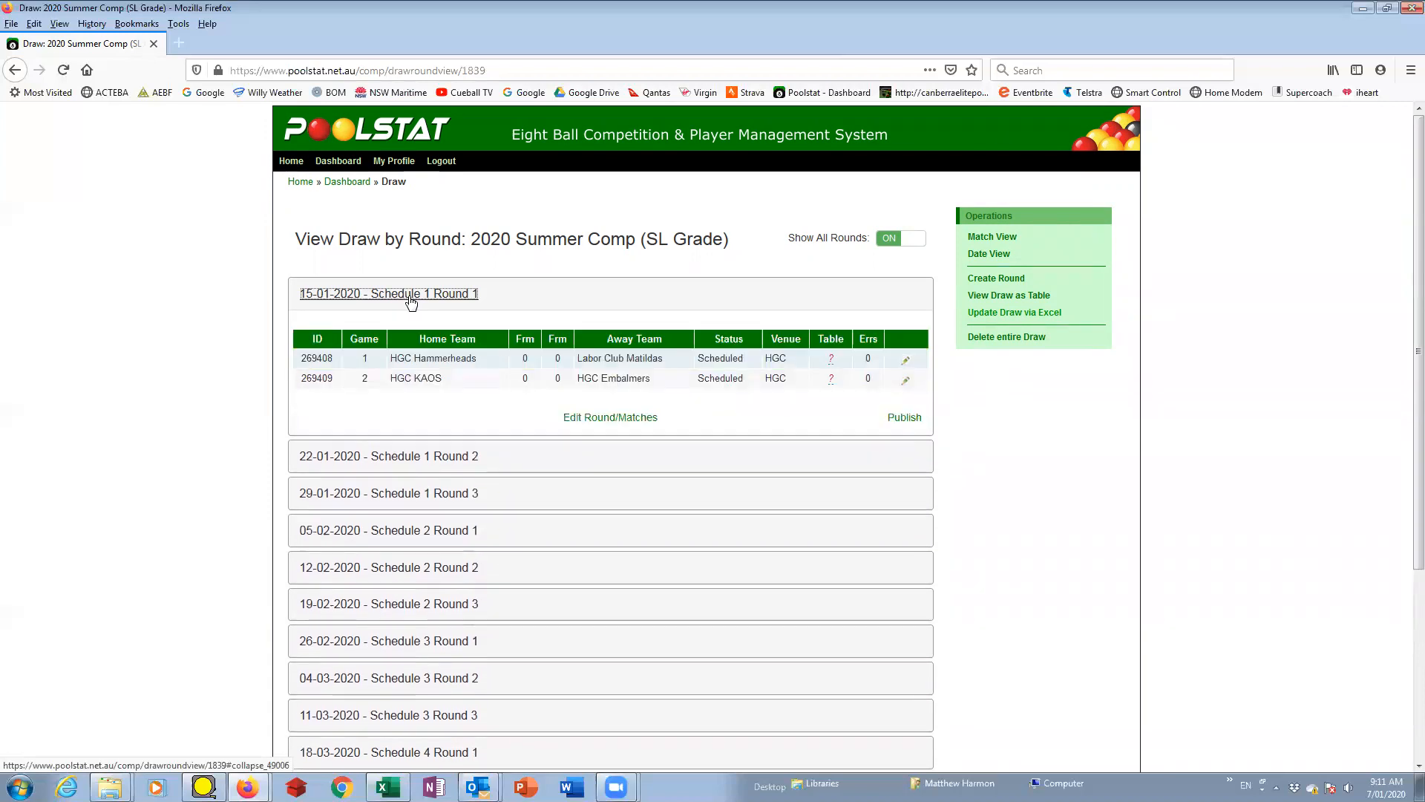
{"action": "left_click", "coordinate": [615, 421]}
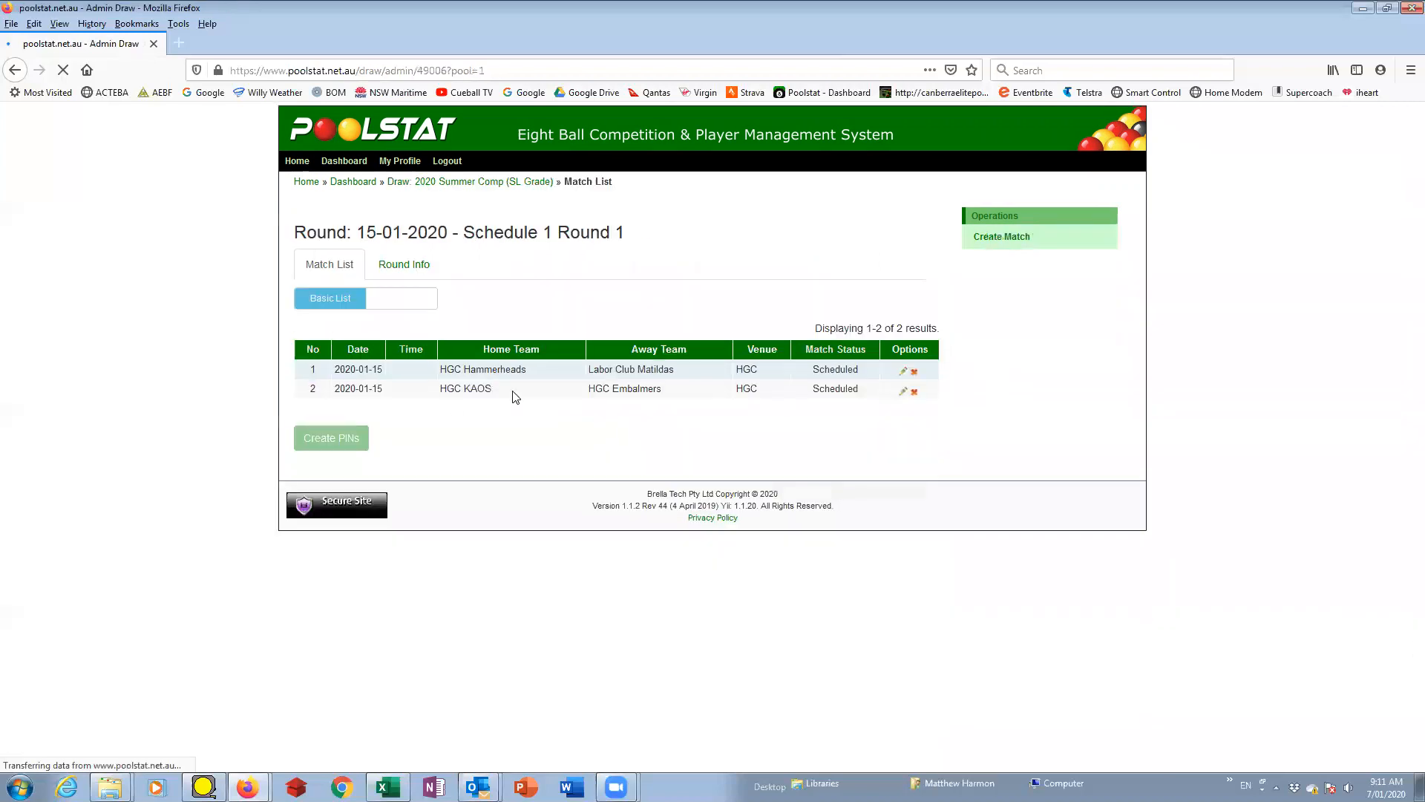
{"action": "left_click", "coordinate": [402, 266]}
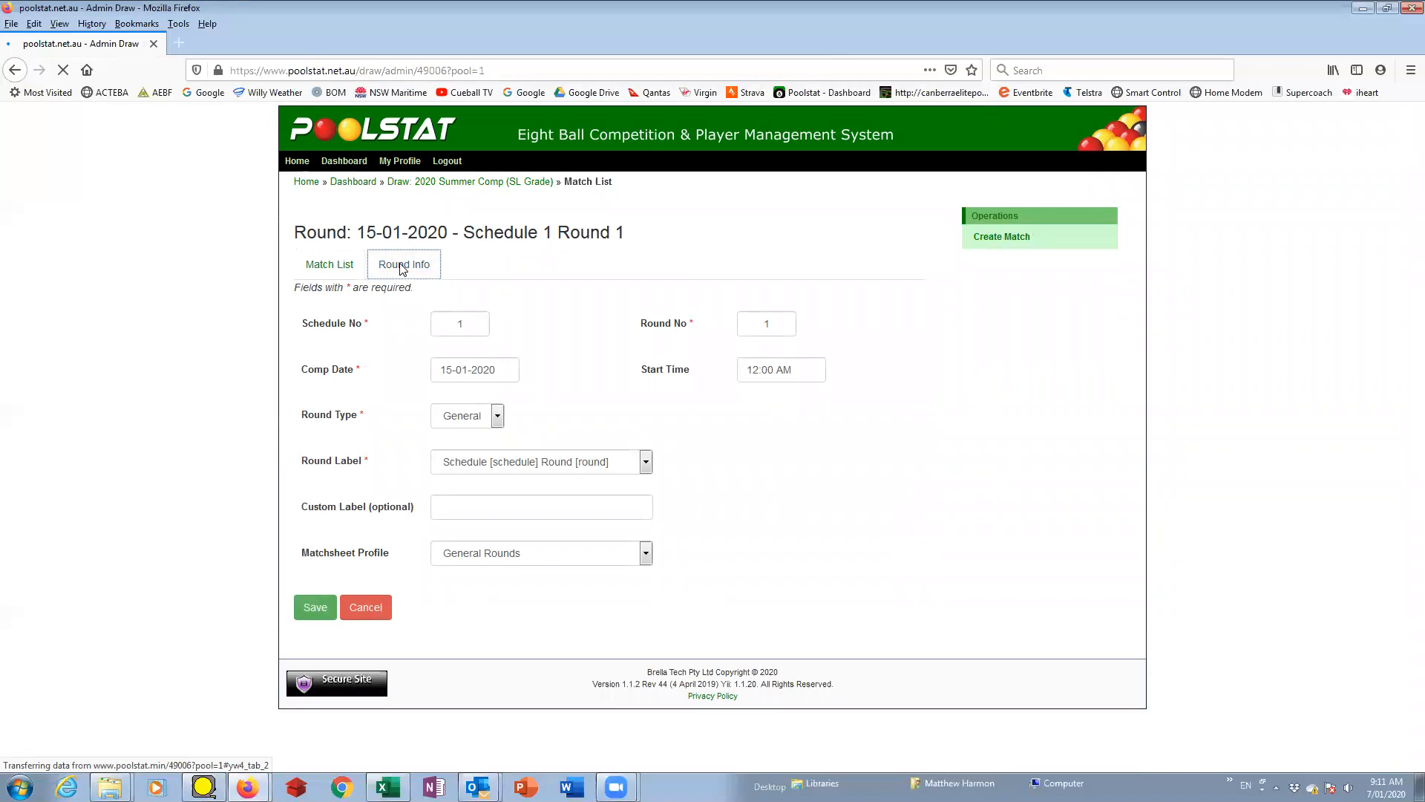
List the 2019 competitions and open the draw of the 2019 Summer Comp Div 1.
{"action": "left_click", "coordinate": [353, 183]}
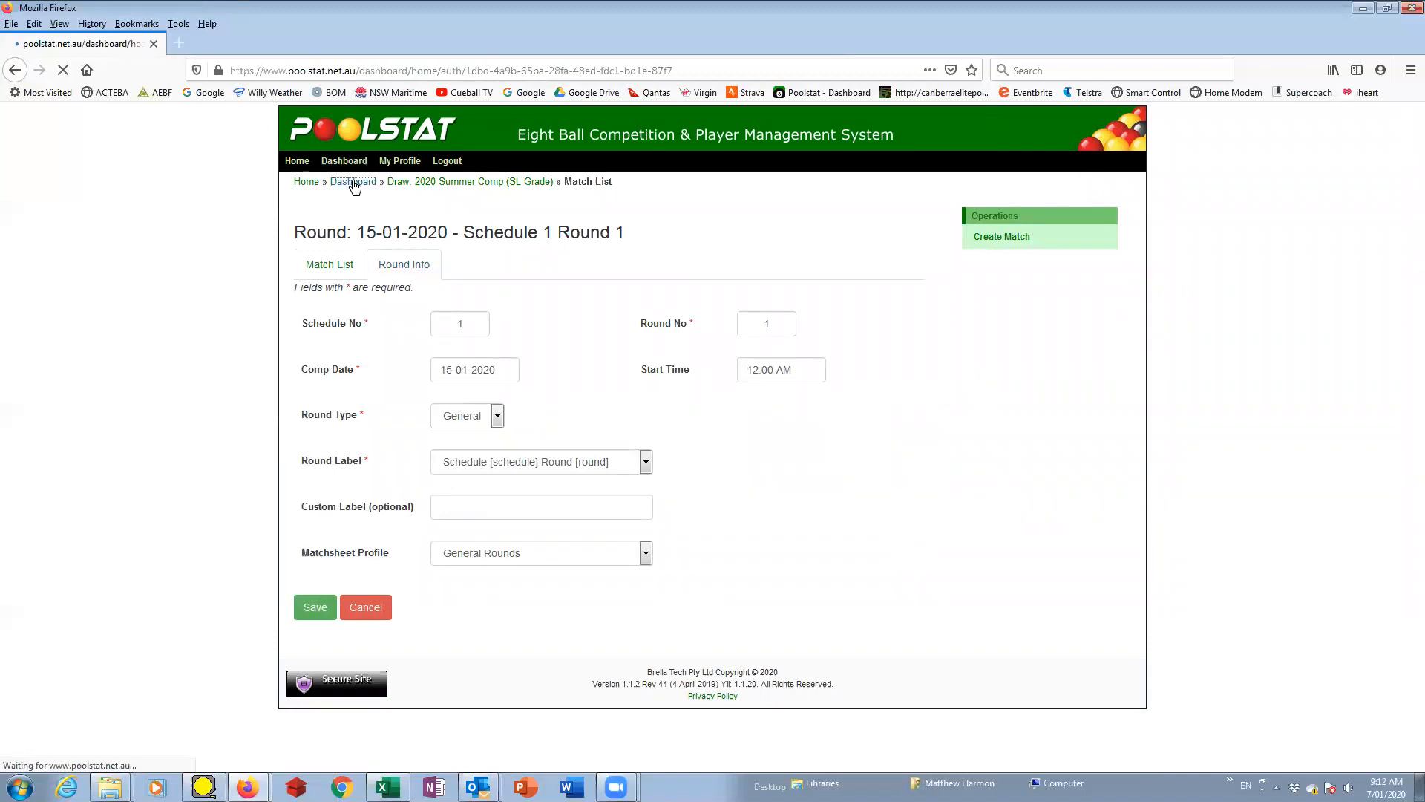
{"action": "left_click", "coordinate": [746, 273]}
{"action": "left_click", "coordinate": [738, 303]}
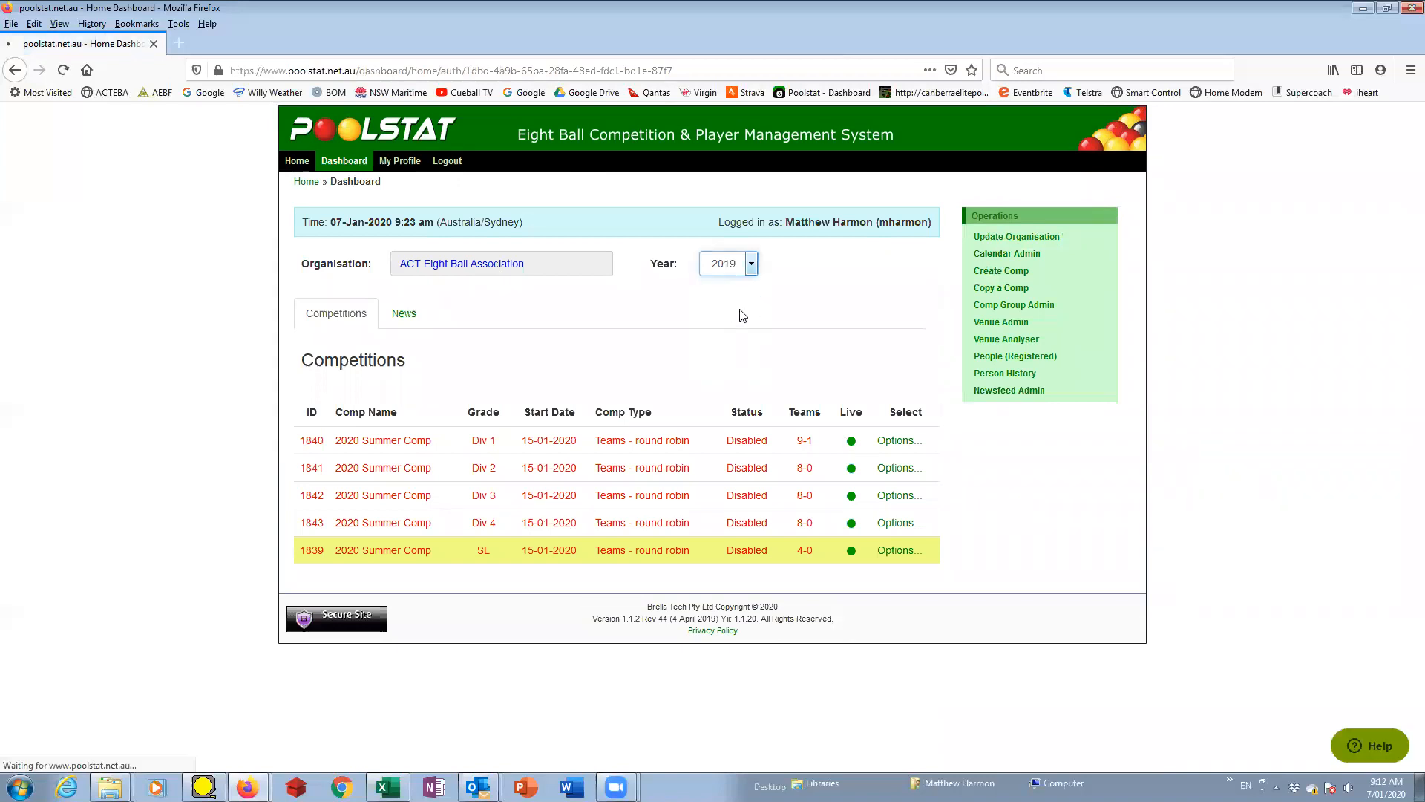
{"action": "left_click", "coordinate": [904, 441]}
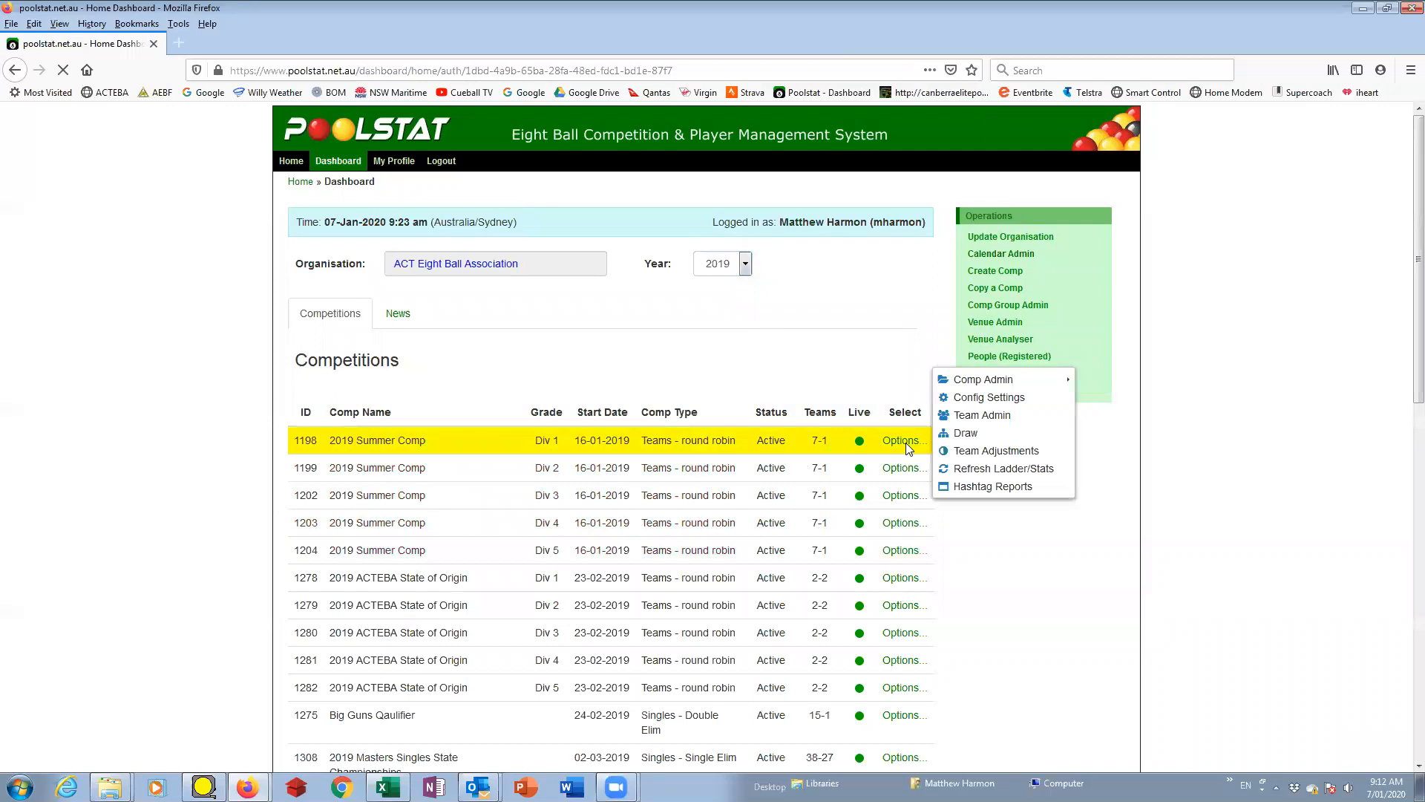
{"action": "left_click", "coordinate": [972, 435]}
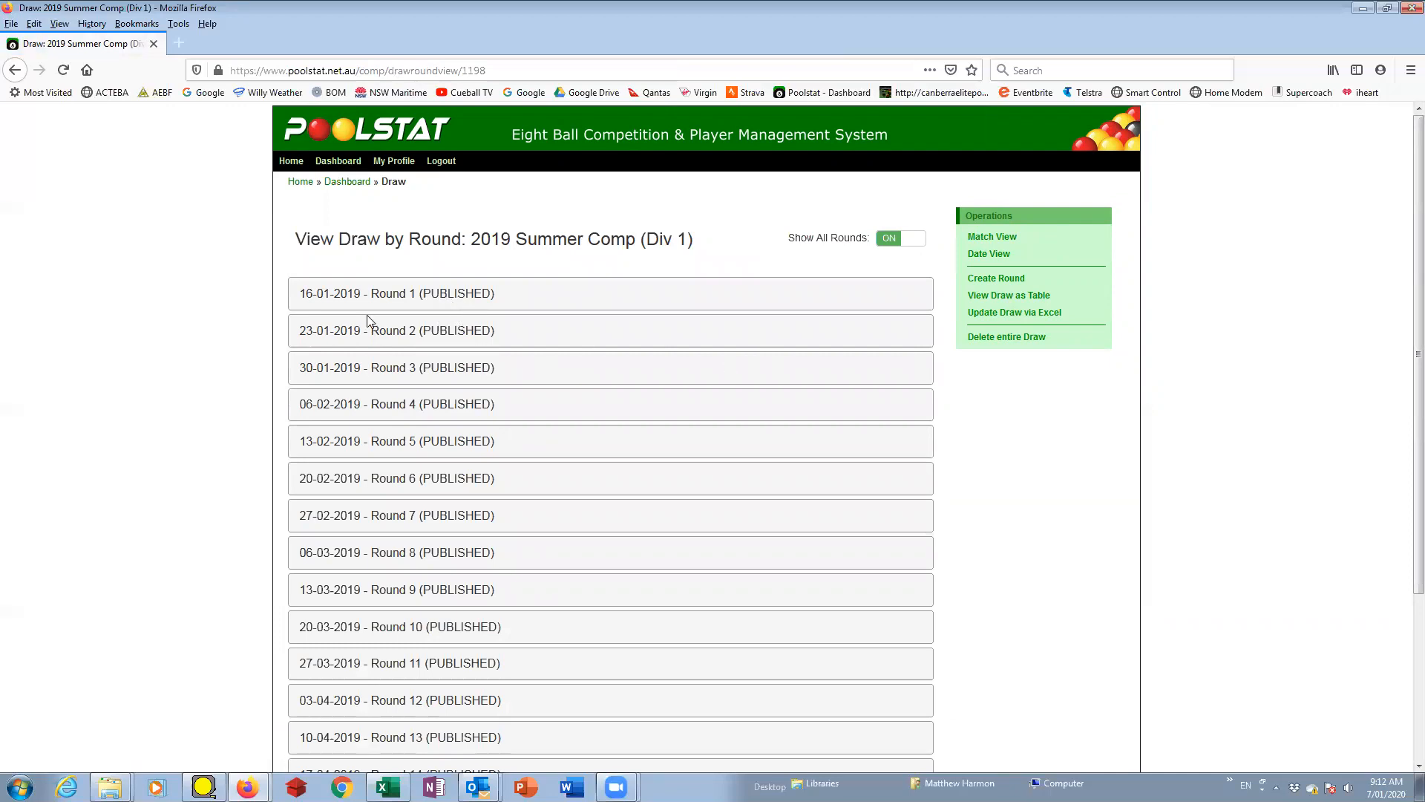
Examine how the rounds and finals are labelled throughout the 2019 Summer Comp Div 1 draw.
{"action": "left_click", "coordinate": [396, 295]}
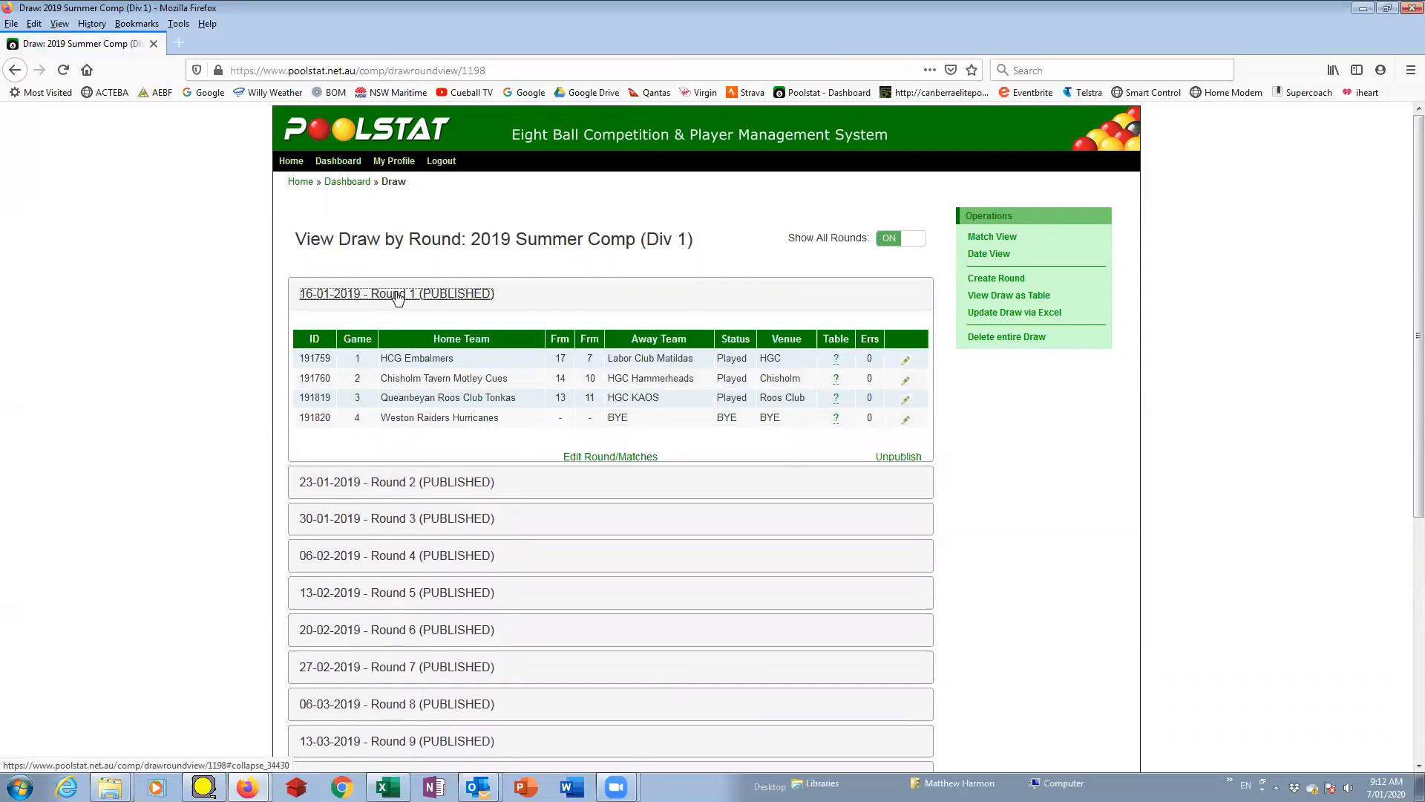
{"action": "left_click", "coordinate": [401, 294]}
{"action": "scroll", "coordinate": [417, 631], "scroll_direction": "down", "scroll_amount": 4}
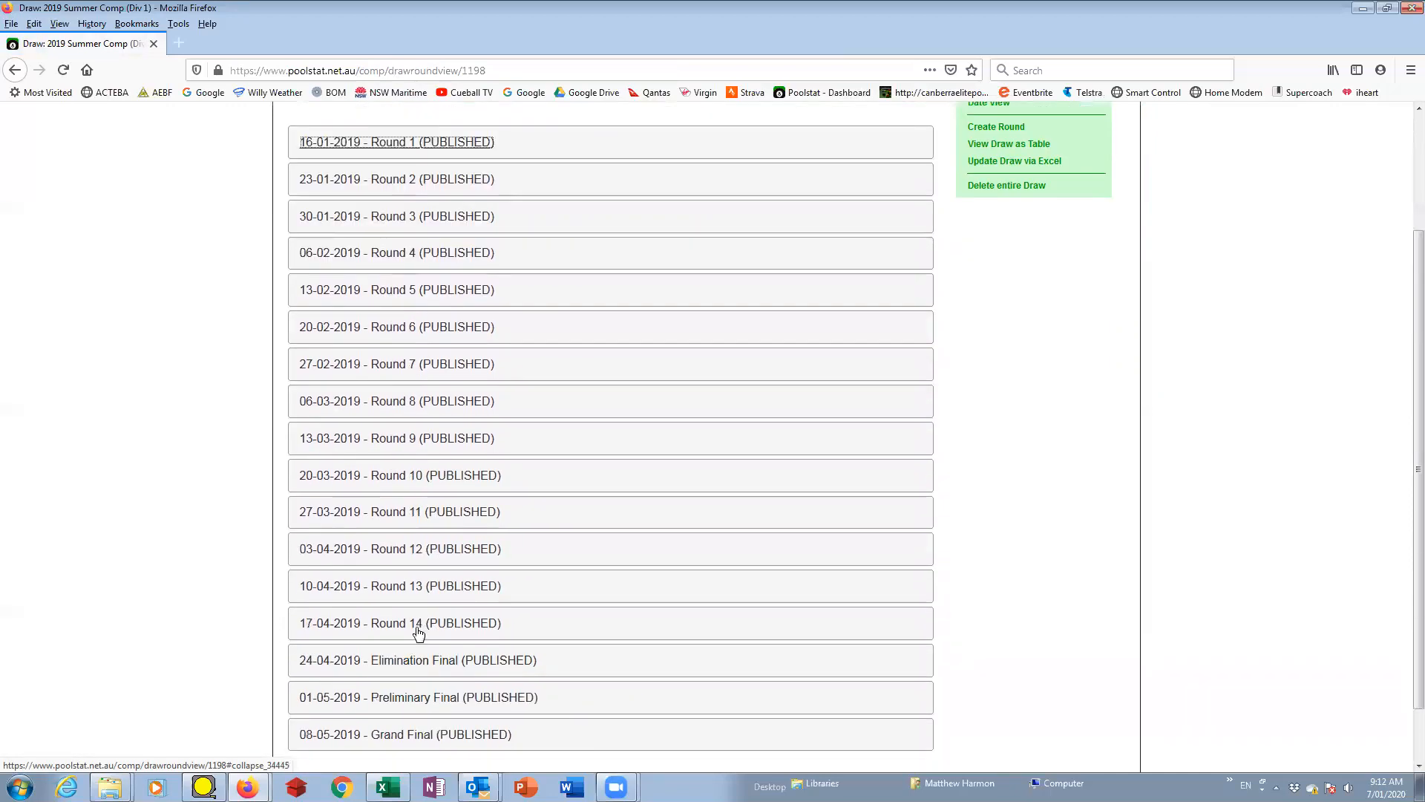
{"action": "scroll", "coordinate": [416, 630], "scroll_direction": "up", "scroll_amount": 4}
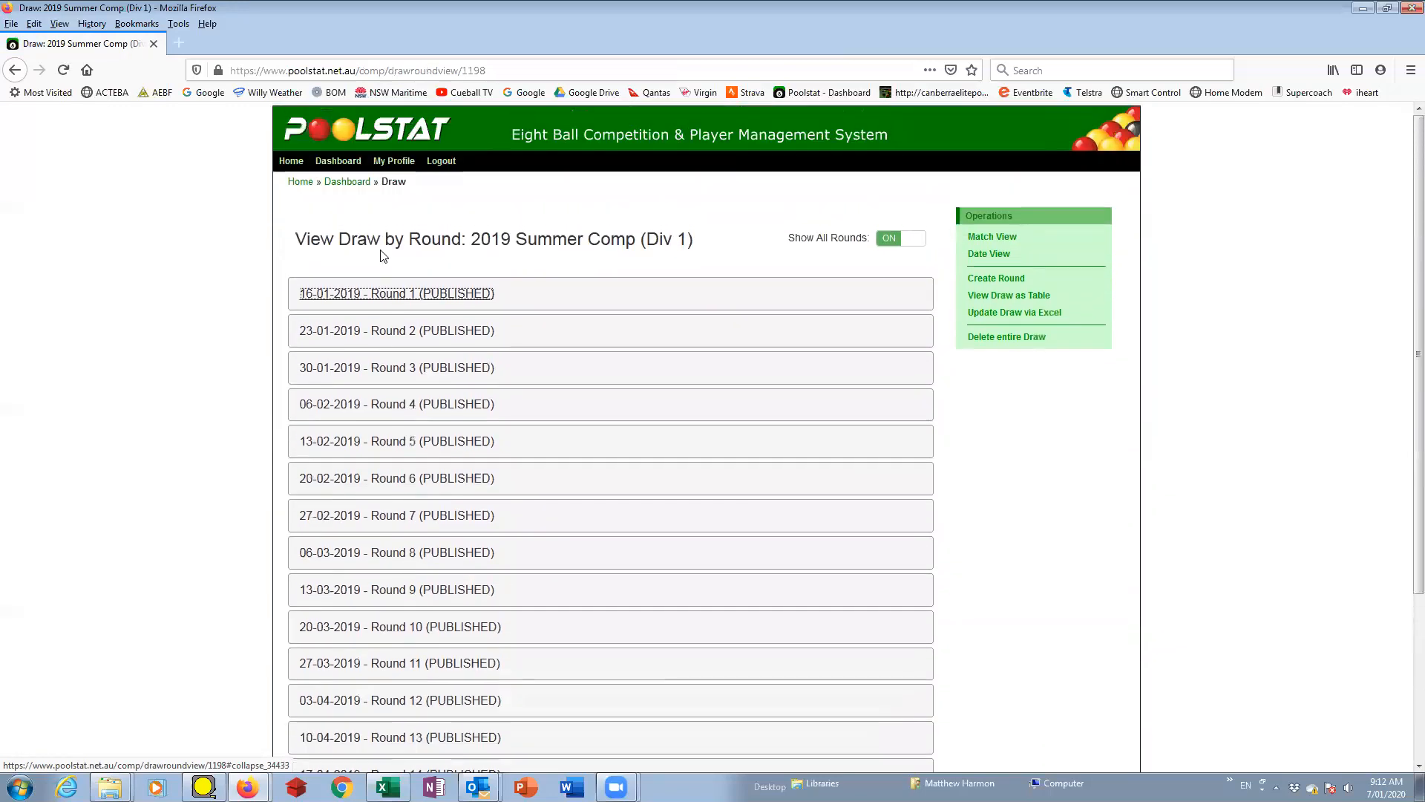
{"action": "scroll", "coordinate": [438, 460], "scroll_direction": "down", "scroll_amount": 4}
{"action": "scroll", "coordinate": [438, 475], "scroll_direction": "down", "scroll_amount": 2}
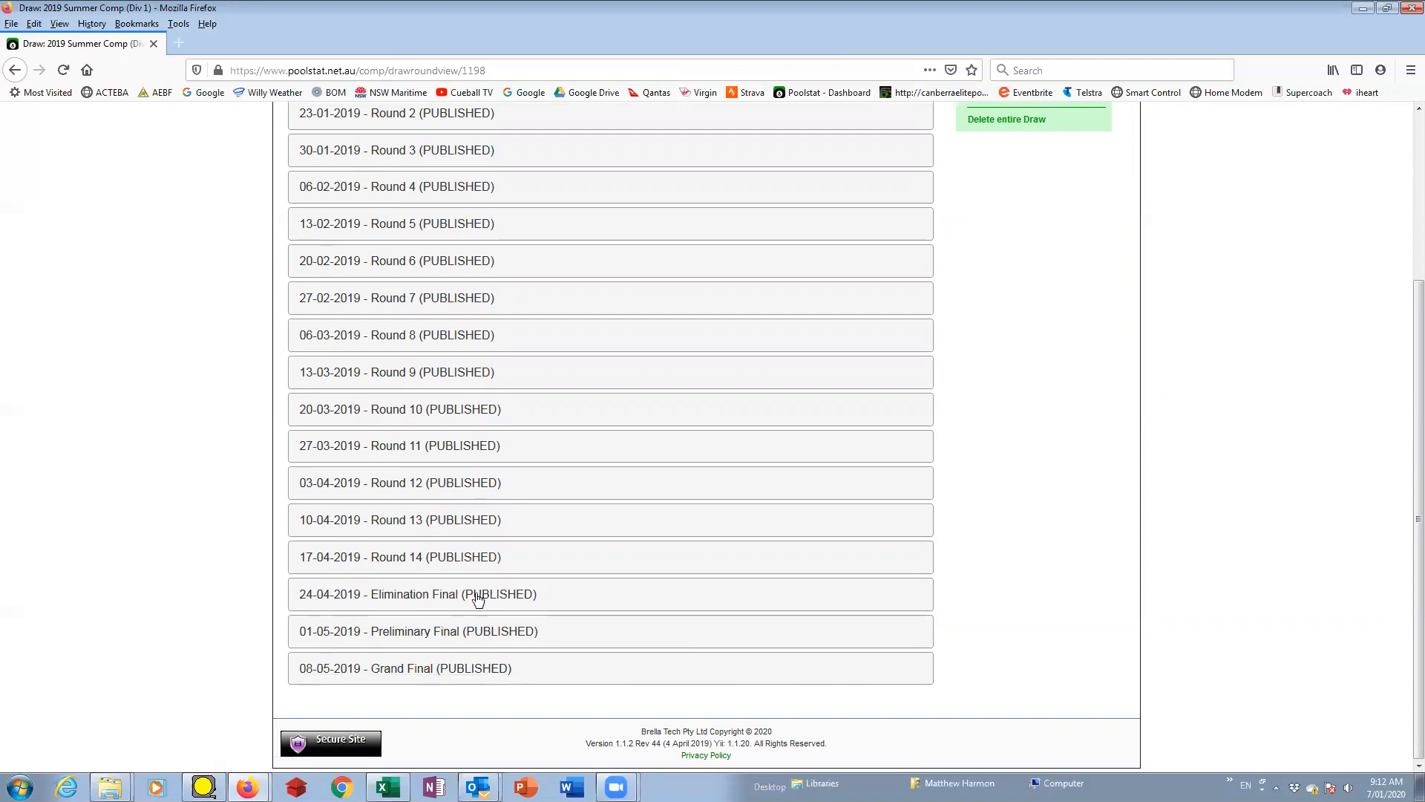
{"action": "scroll", "coordinate": [494, 668], "scroll_direction": "up", "scroll_amount": 3}
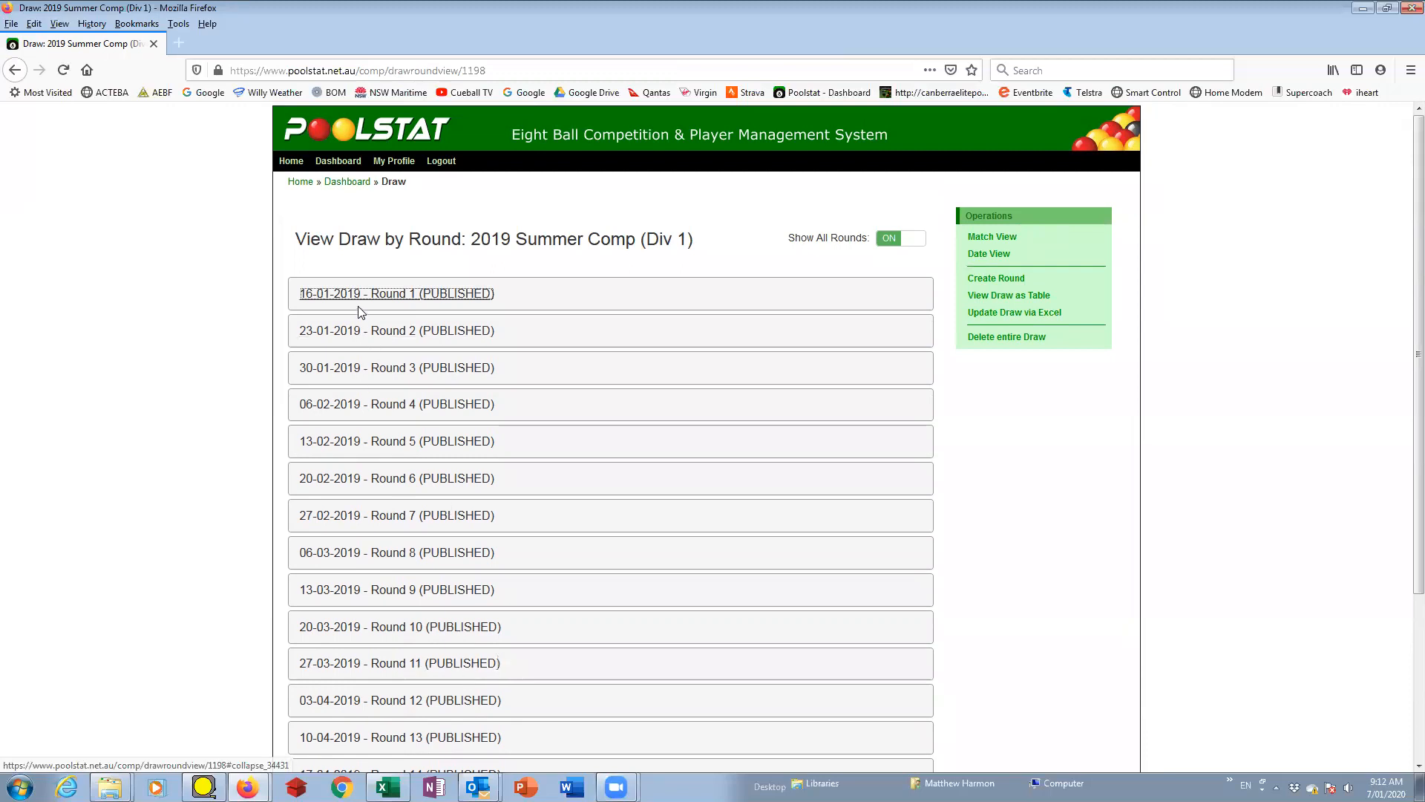
Check which round label format the 16-01-2019 Round 1 uses in its round info.
{"action": "left_click", "coordinate": [377, 297]}
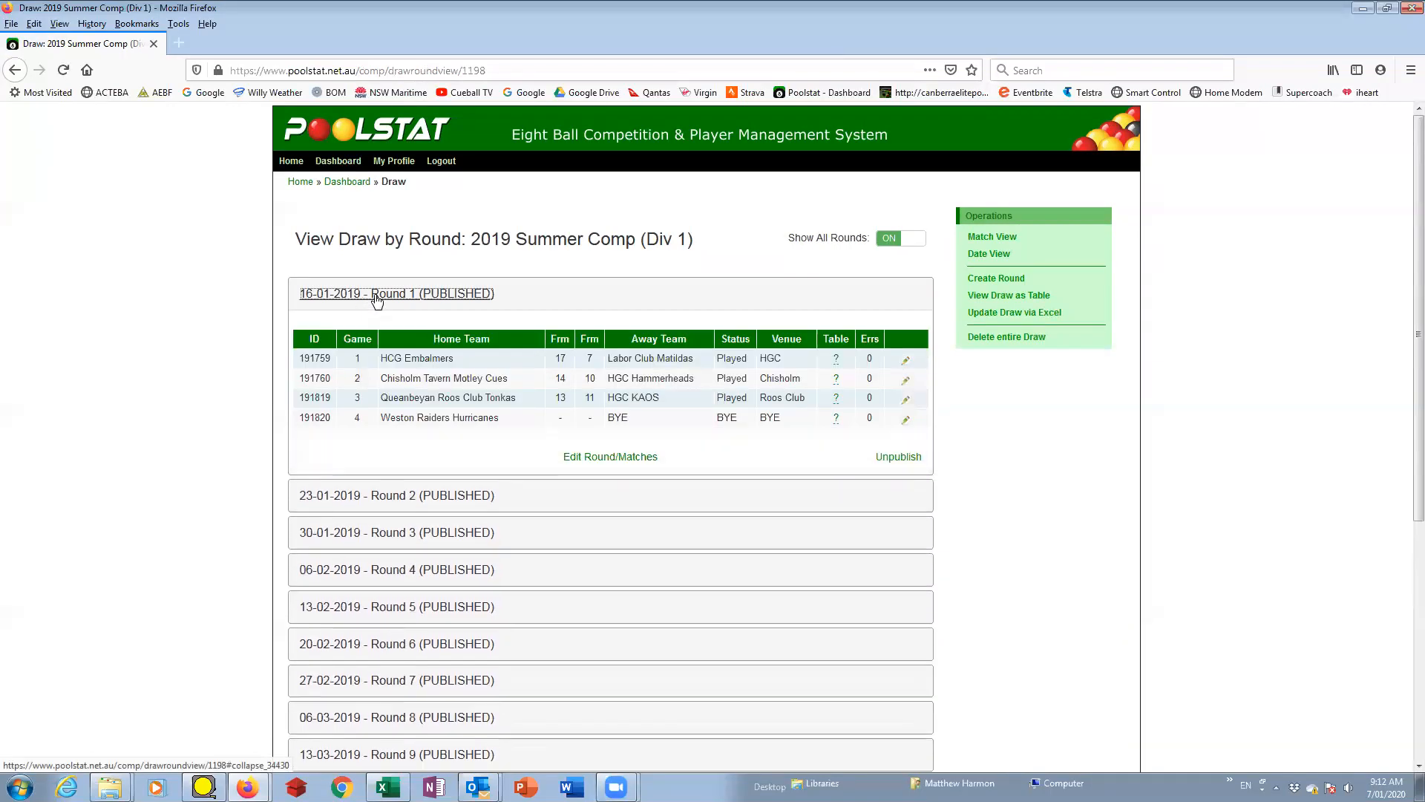
{"action": "left_click", "coordinate": [607, 462]}
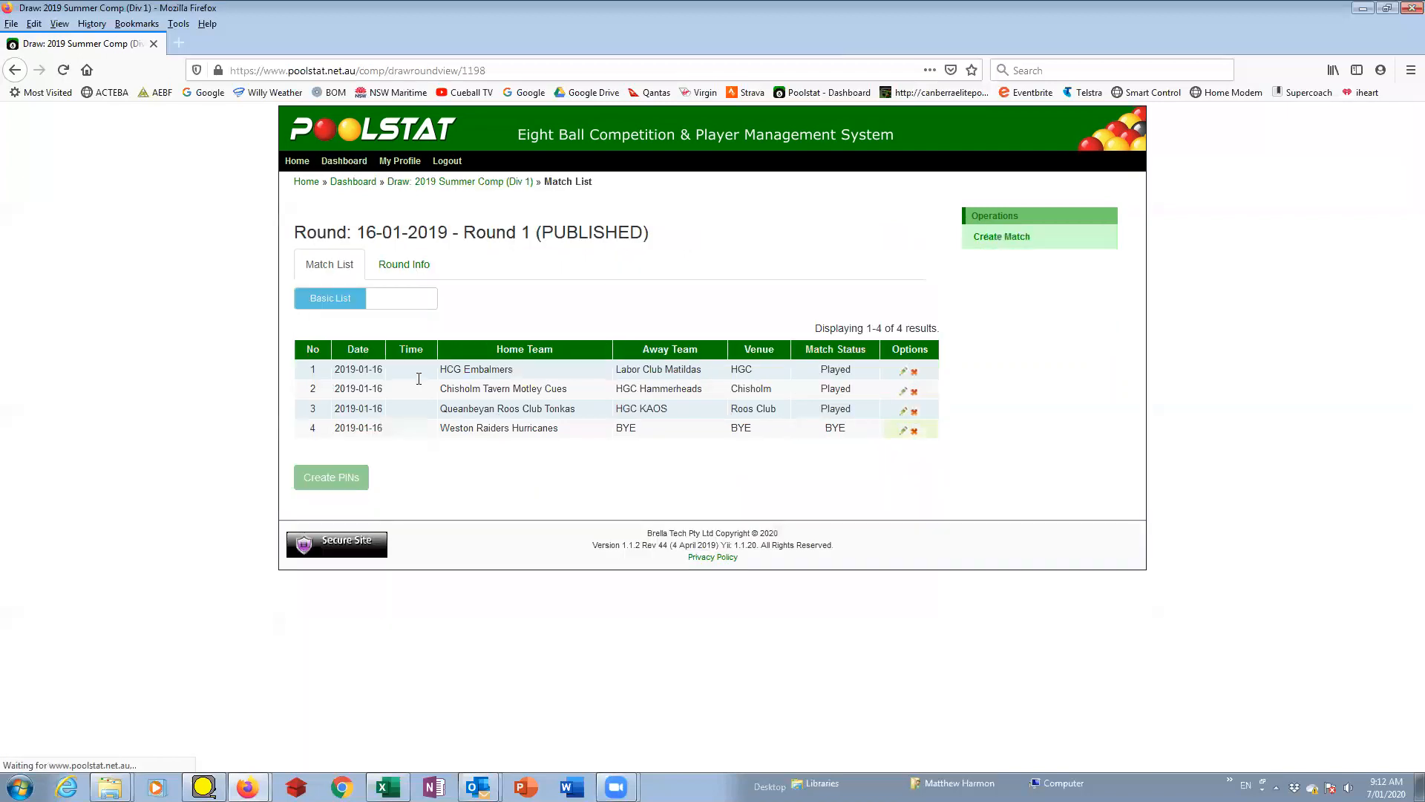
{"action": "left_click", "coordinate": [405, 265]}
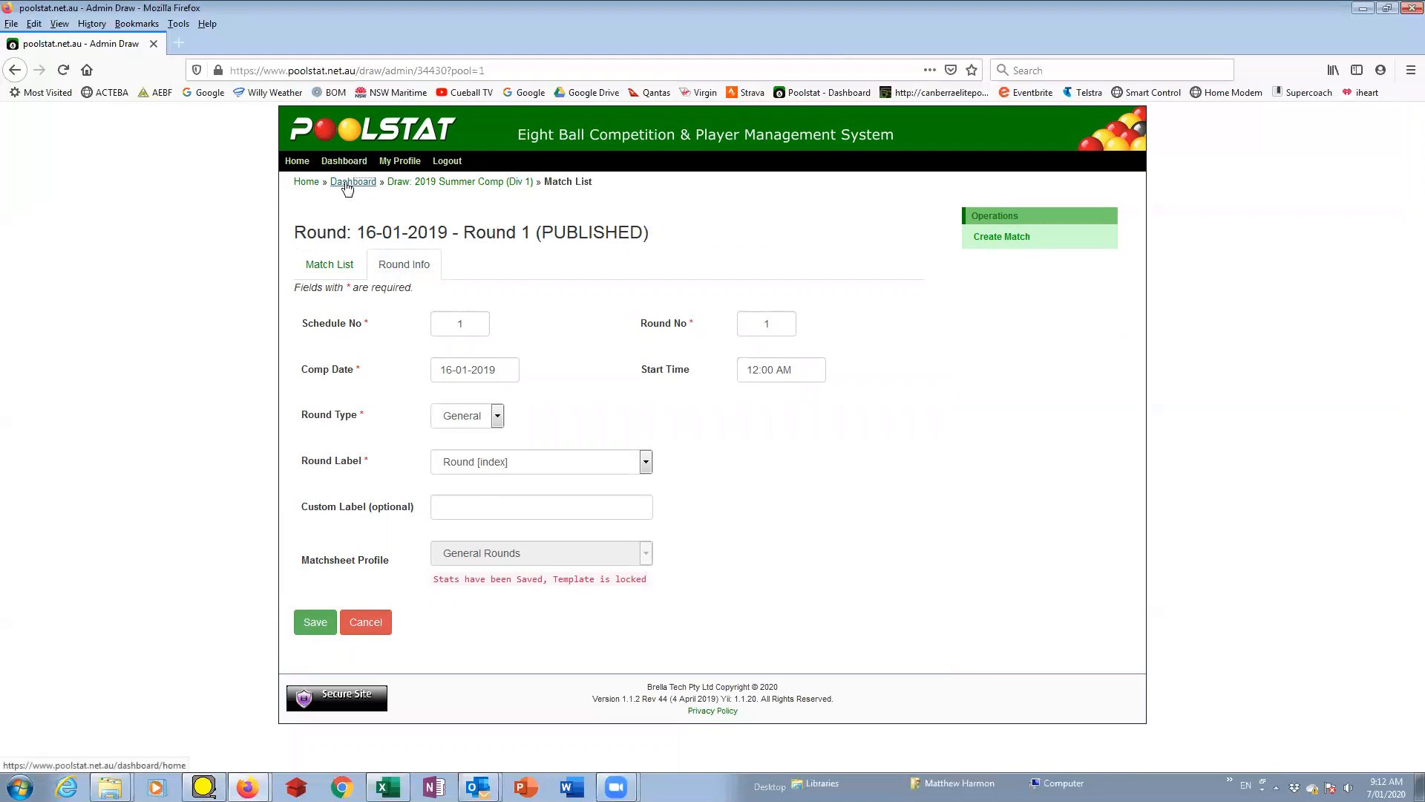
Return to the 2020 competitions and open the Summer Comp SL grade draw.
{"action": "left_click", "coordinate": [347, 187]}
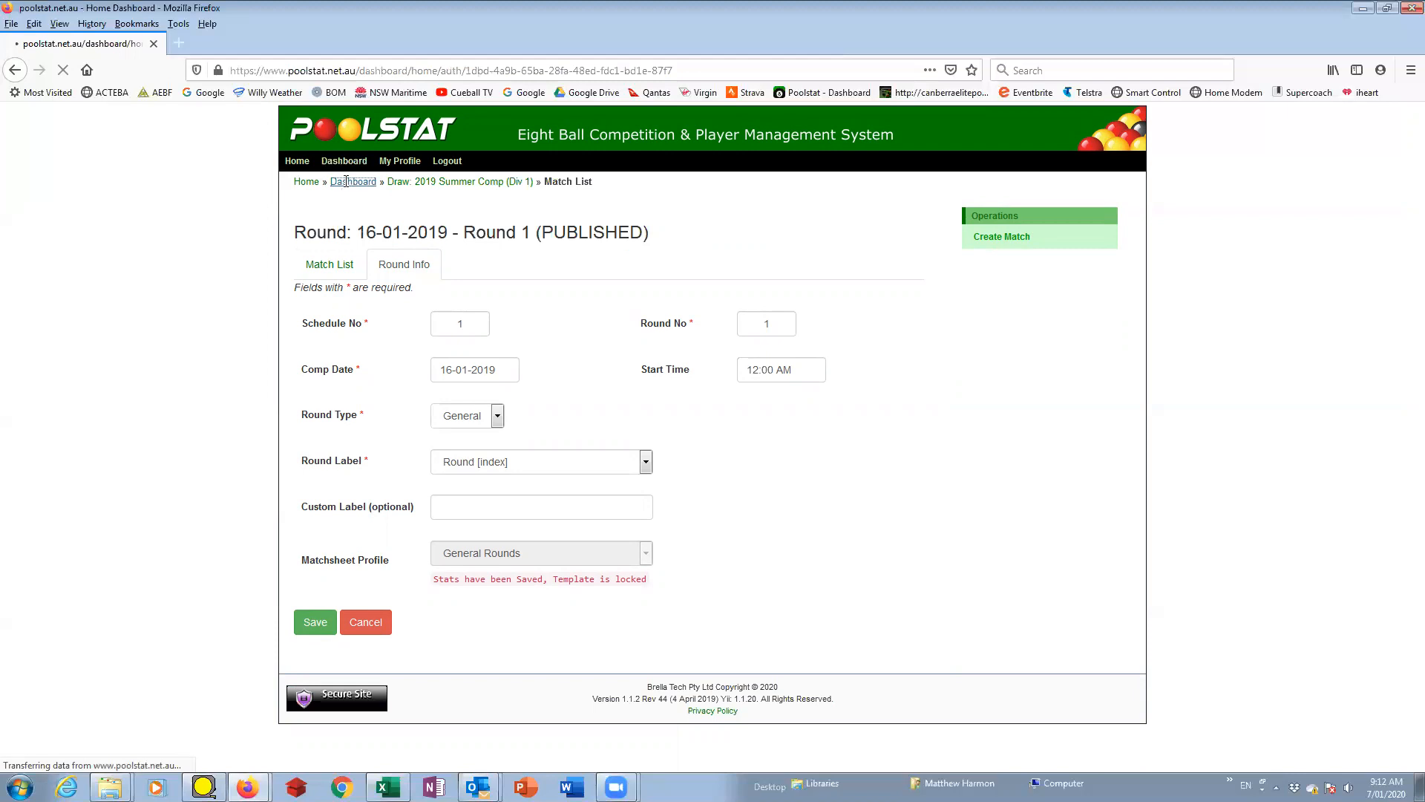
{"action": "left_click", "coordinate": [740, 269]}
{"action": "left_click", "coordinate": [722, 288]}
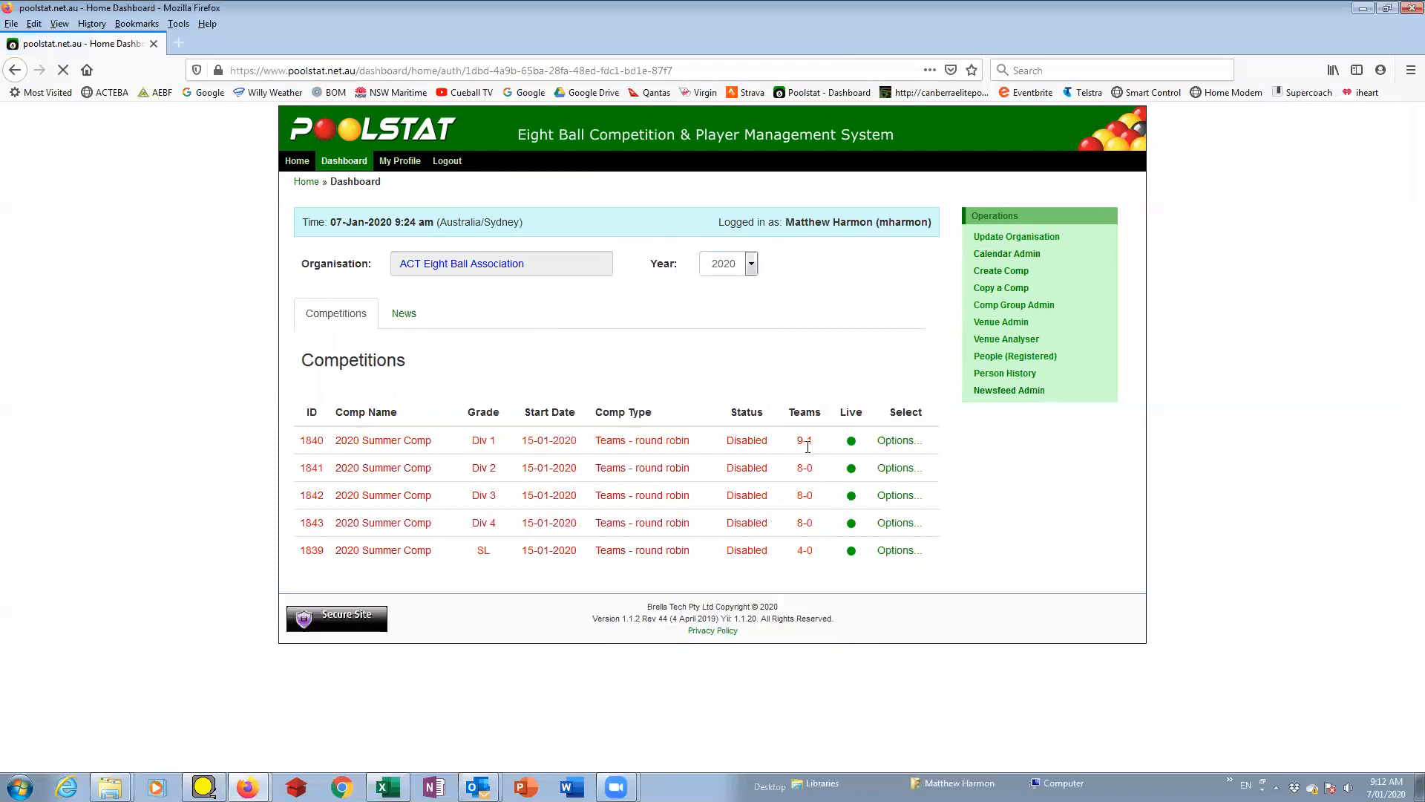
{"action": "left_click", "coordinate": [895, 550]}
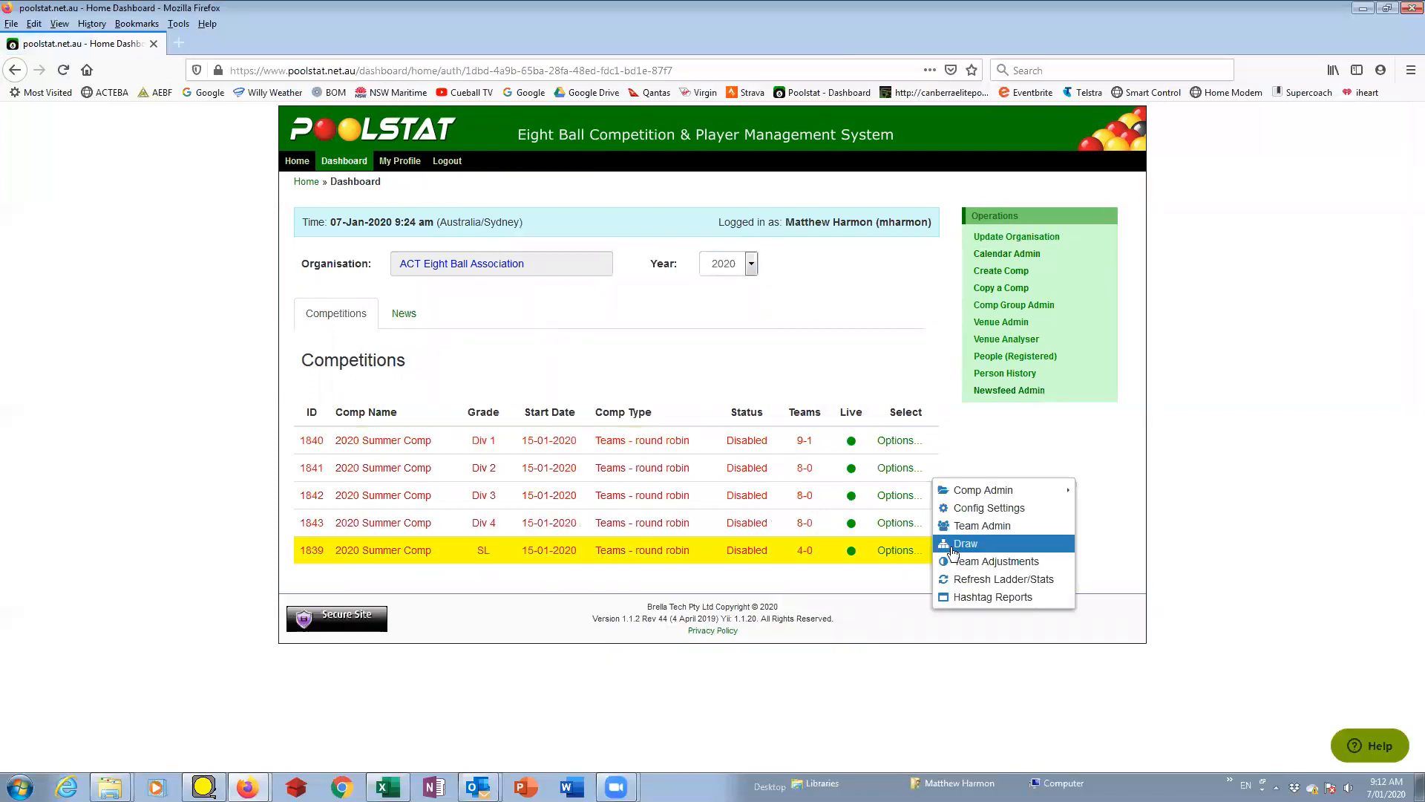
{"action": "left_click", "coordinate": [965, 543]}
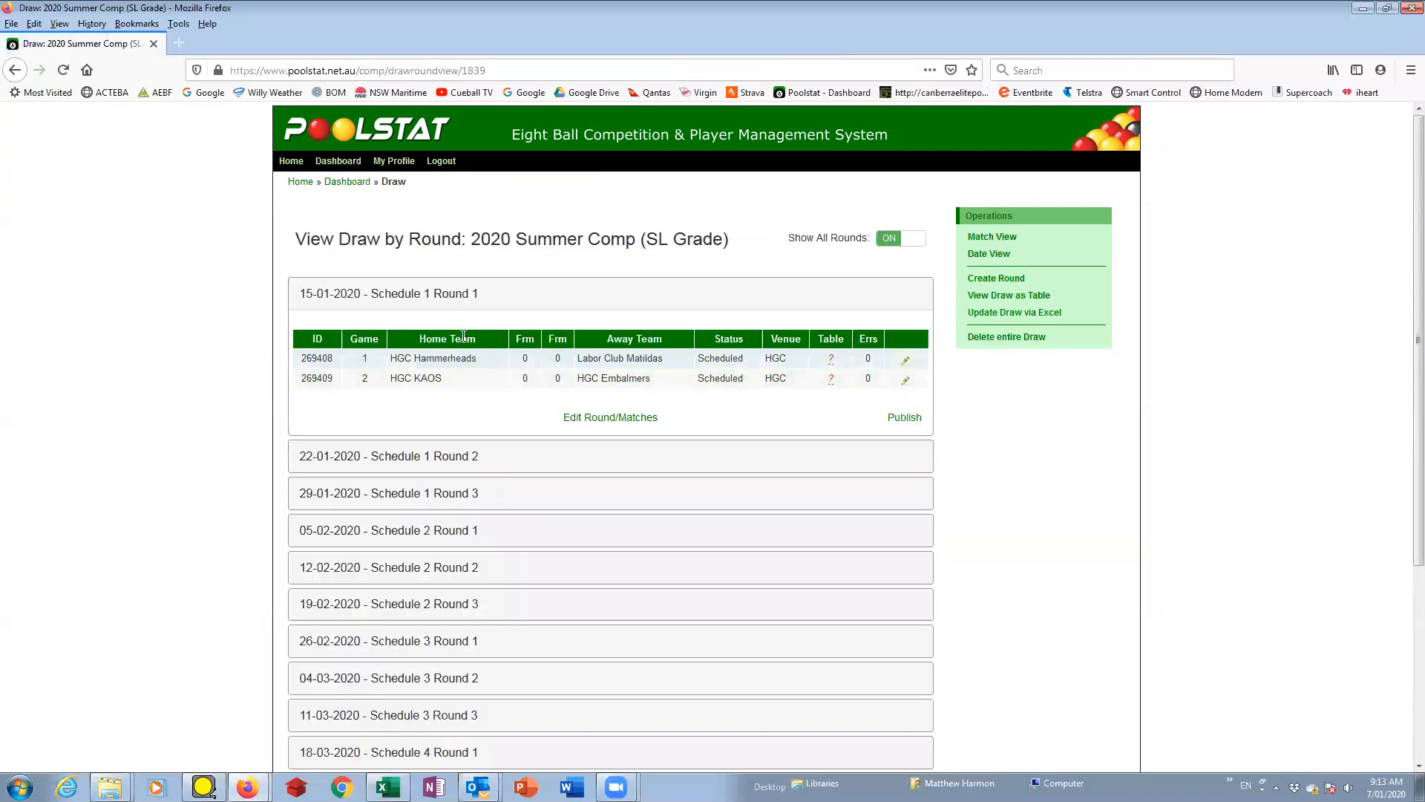
Set the round label of the 15-01-2020 Schedule 1 Round 1 to Round [index], save it and return to the draw.
{"action": "left_click", "coordinate": [458, 294]}
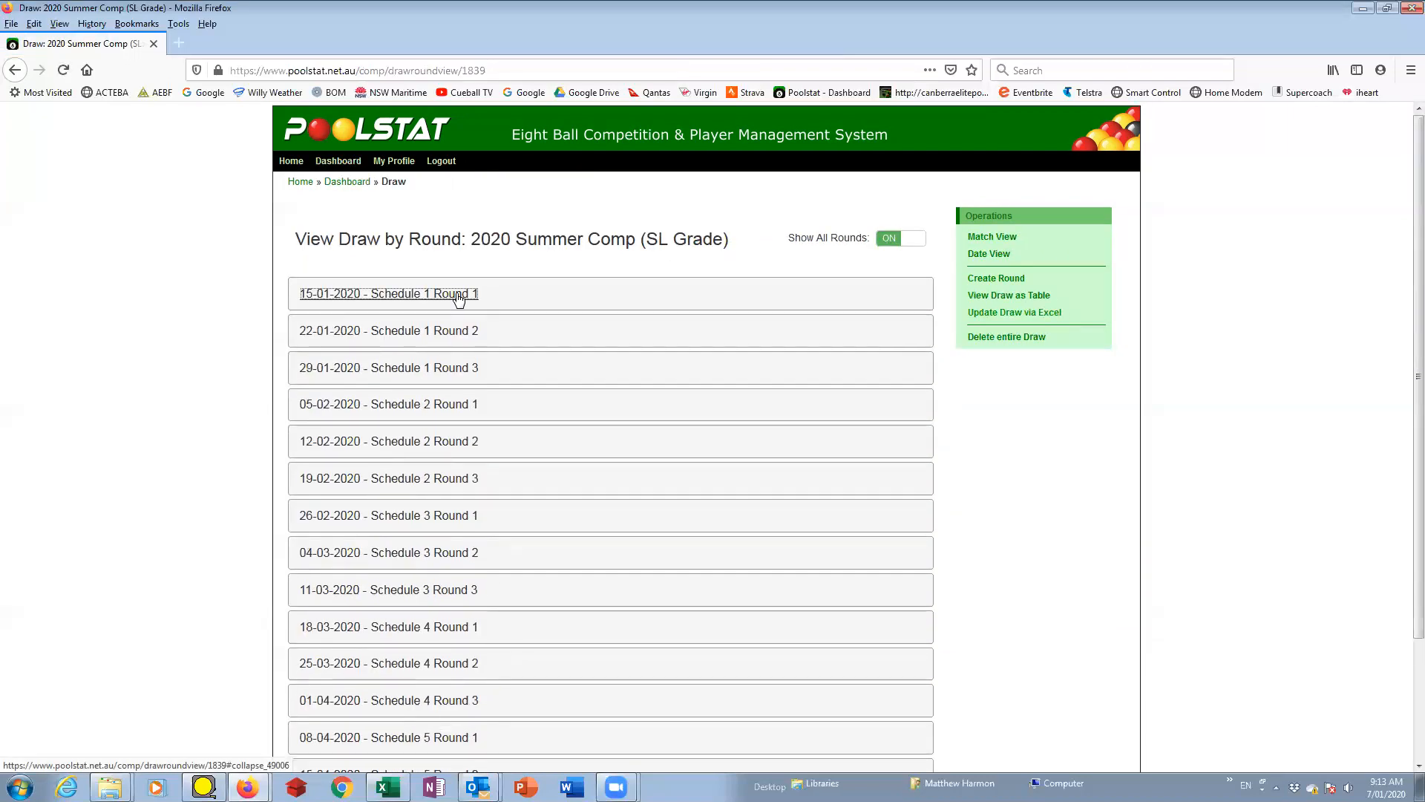
{"action": "left_click", "coordinate": [458, 294]}
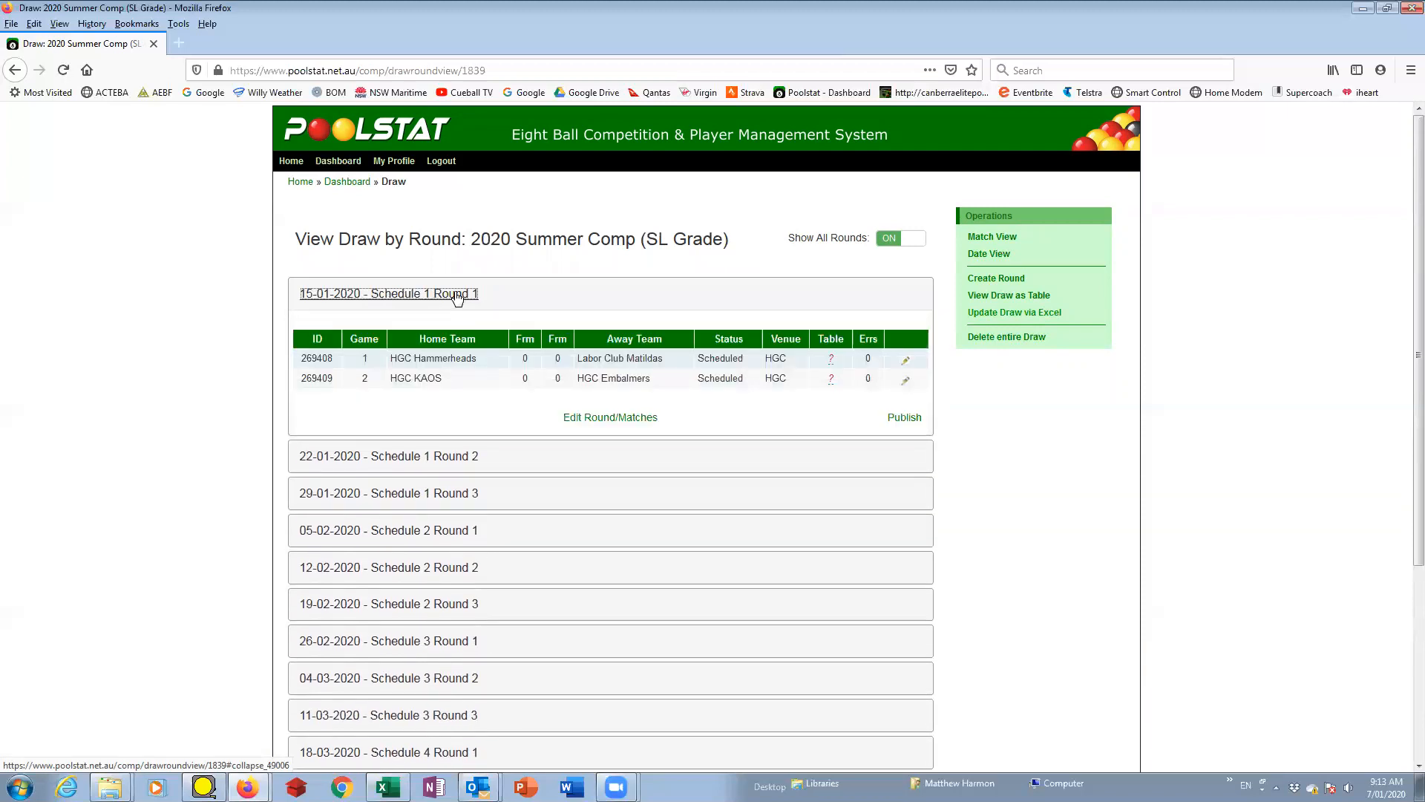
{"action": "left_click", "coordinate": [458, 295]}
{"action": "left_click", "coordinate": [458, 295]}
{"action": "left_click", "coordinate": [629, 422]}
{"action": "left_click", "coordinate": [403, 267]}
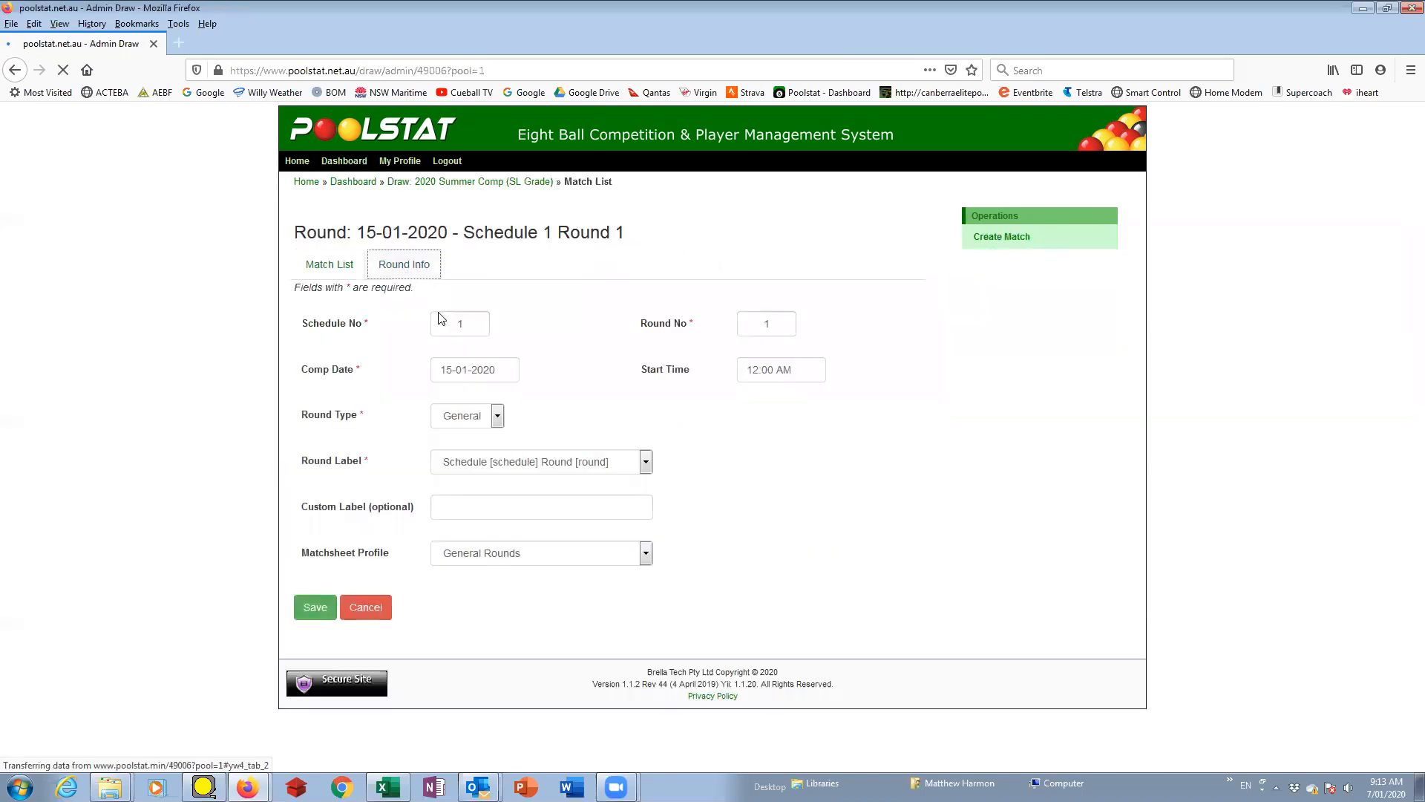
{"action": "left_click", "coordinate": [528, 463]}
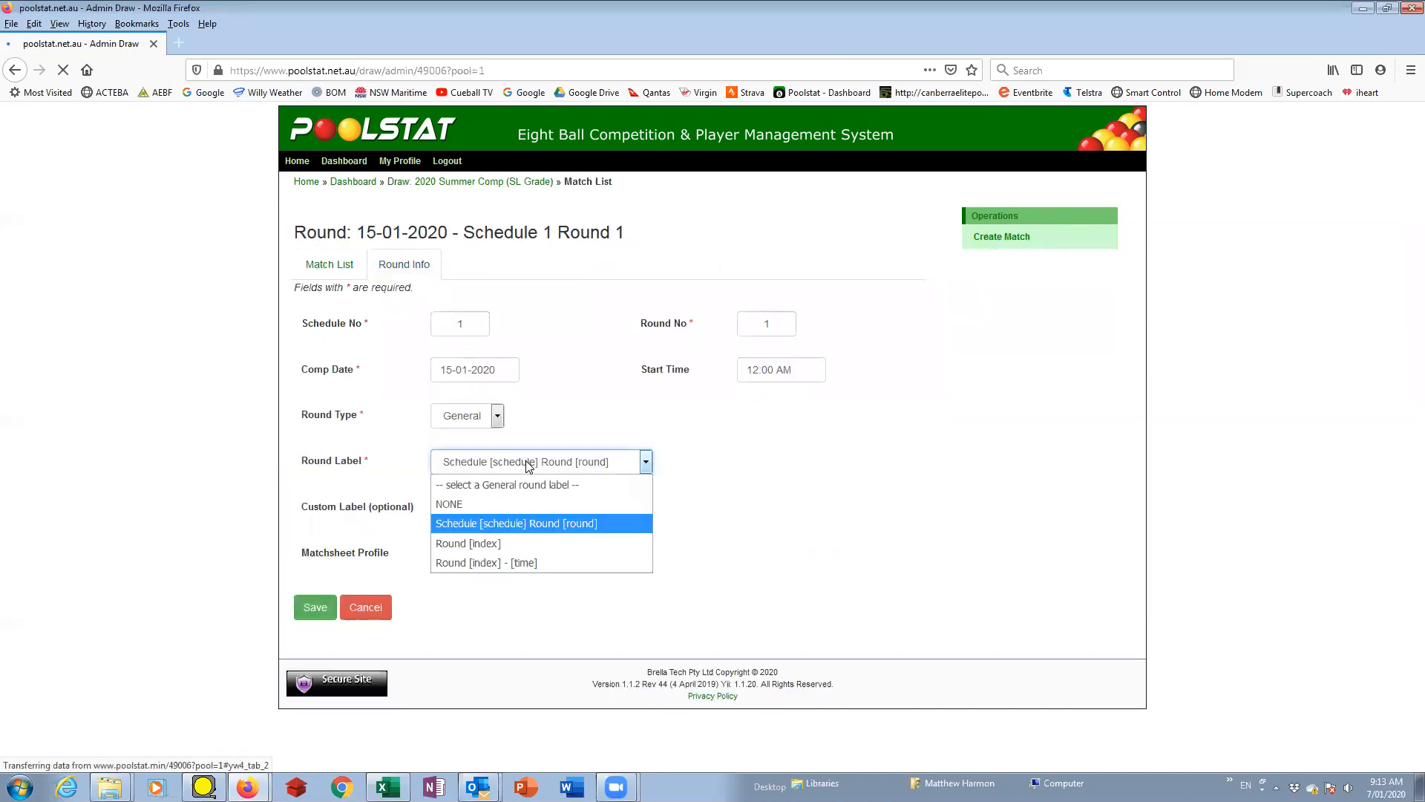
{"action": "left_click", "coordinate": [521, 543]}
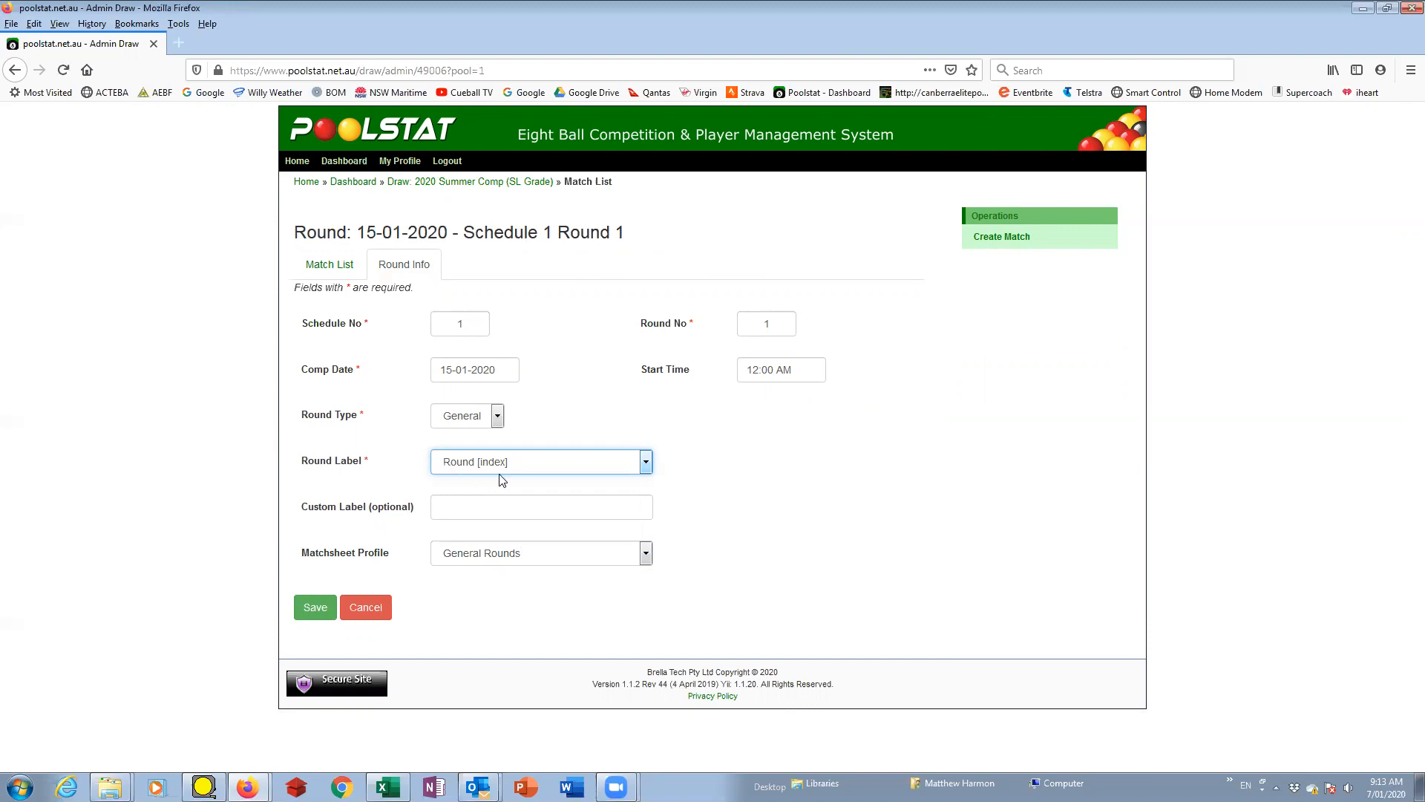
{"action": "left_click", "coordinate": [315, 607]}
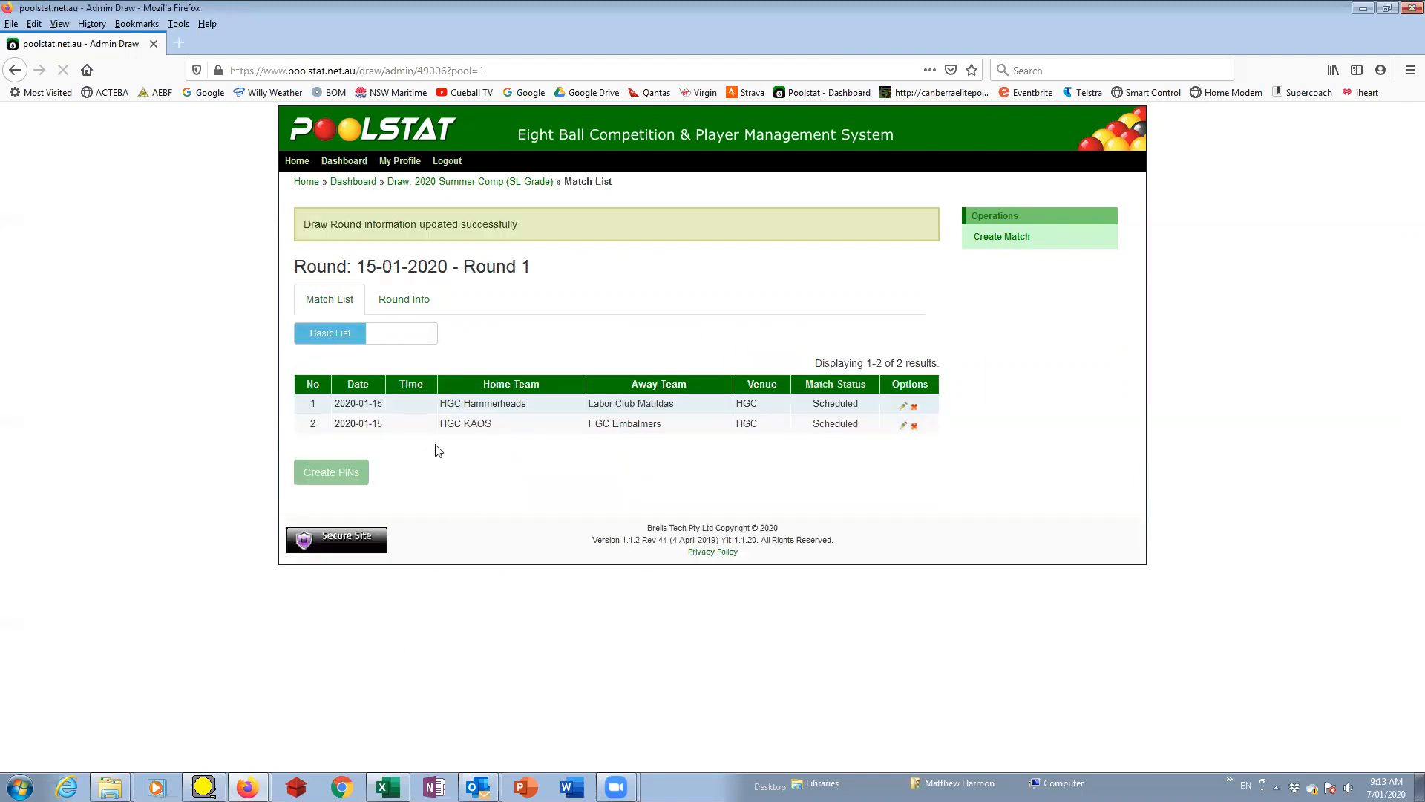
{"action": "left_click", "coordinate": [446, 185]}
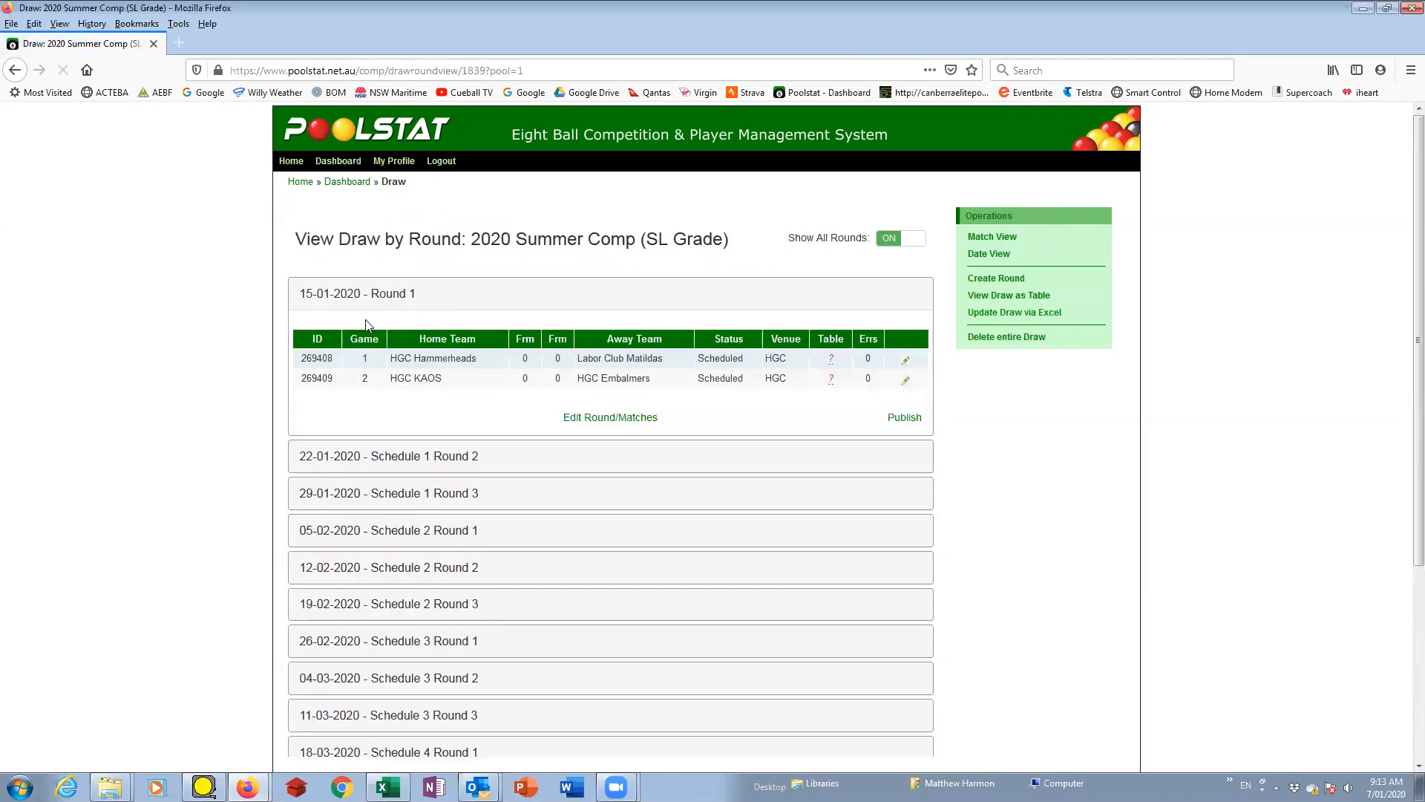
Open the round info of the 22-01-2020 Schedule 1 Round 2 for editing.
{"action": "left_click", "coordinate": [379, 296]}
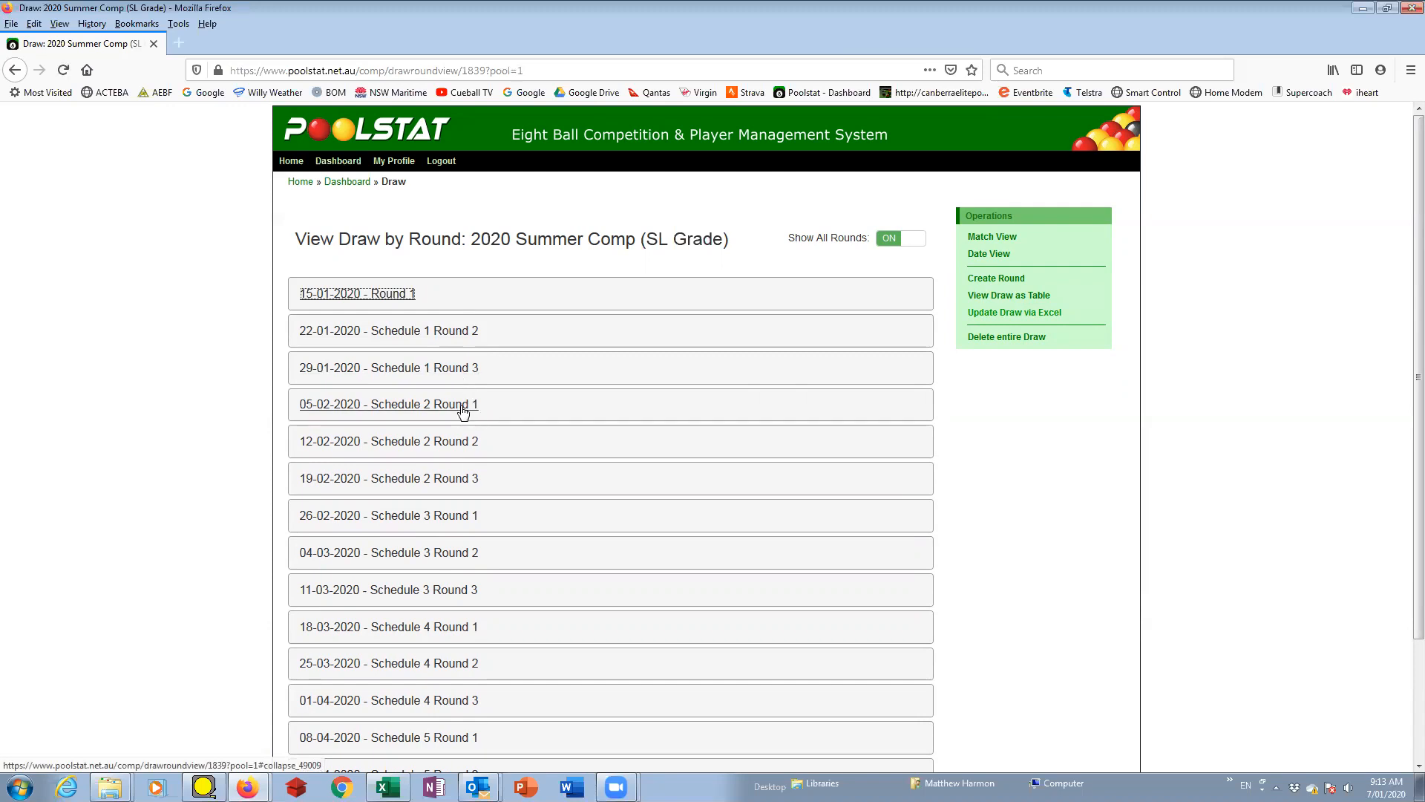
{"action": "left_click", "coordinate": [464, 331]}
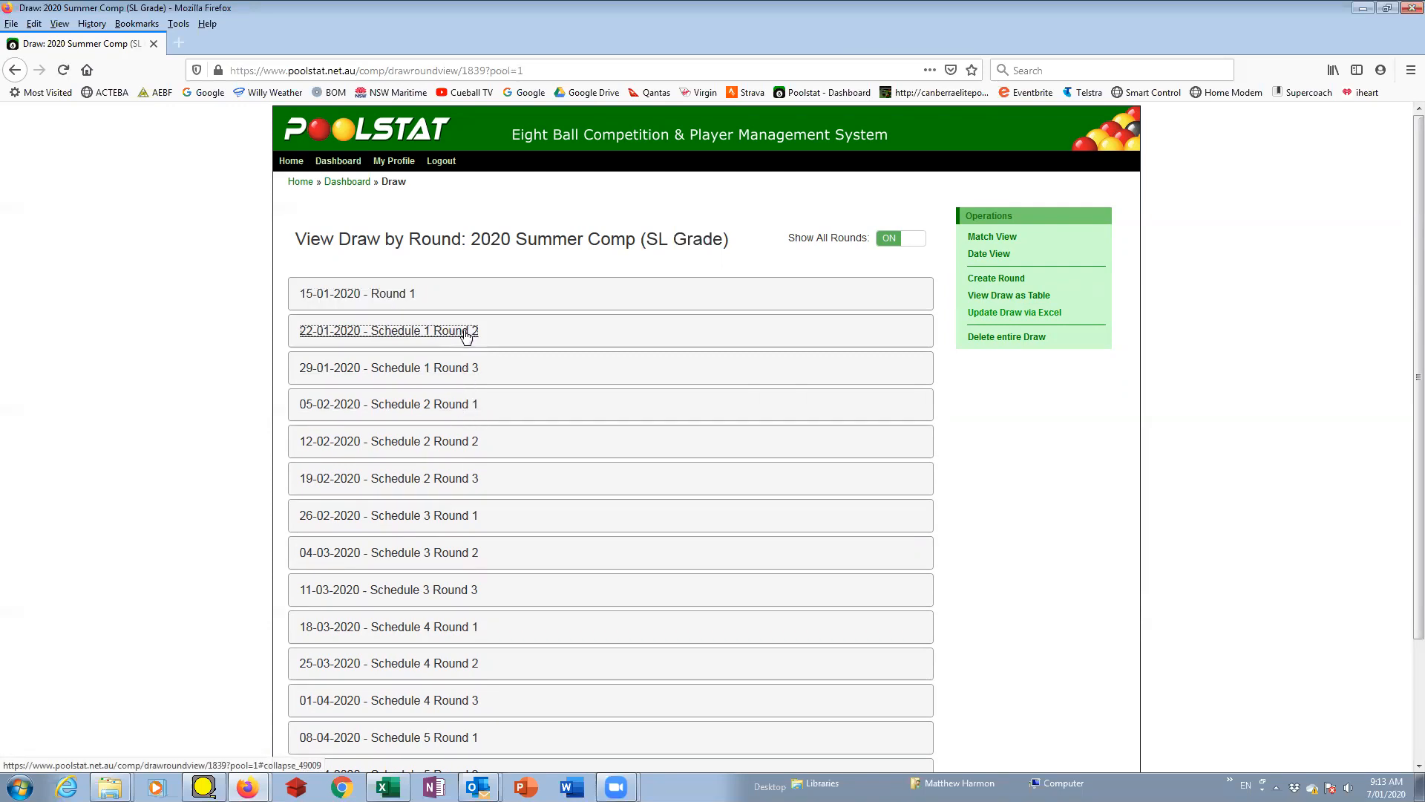
{"action": "left_click", "coordinate": [586, 455]}
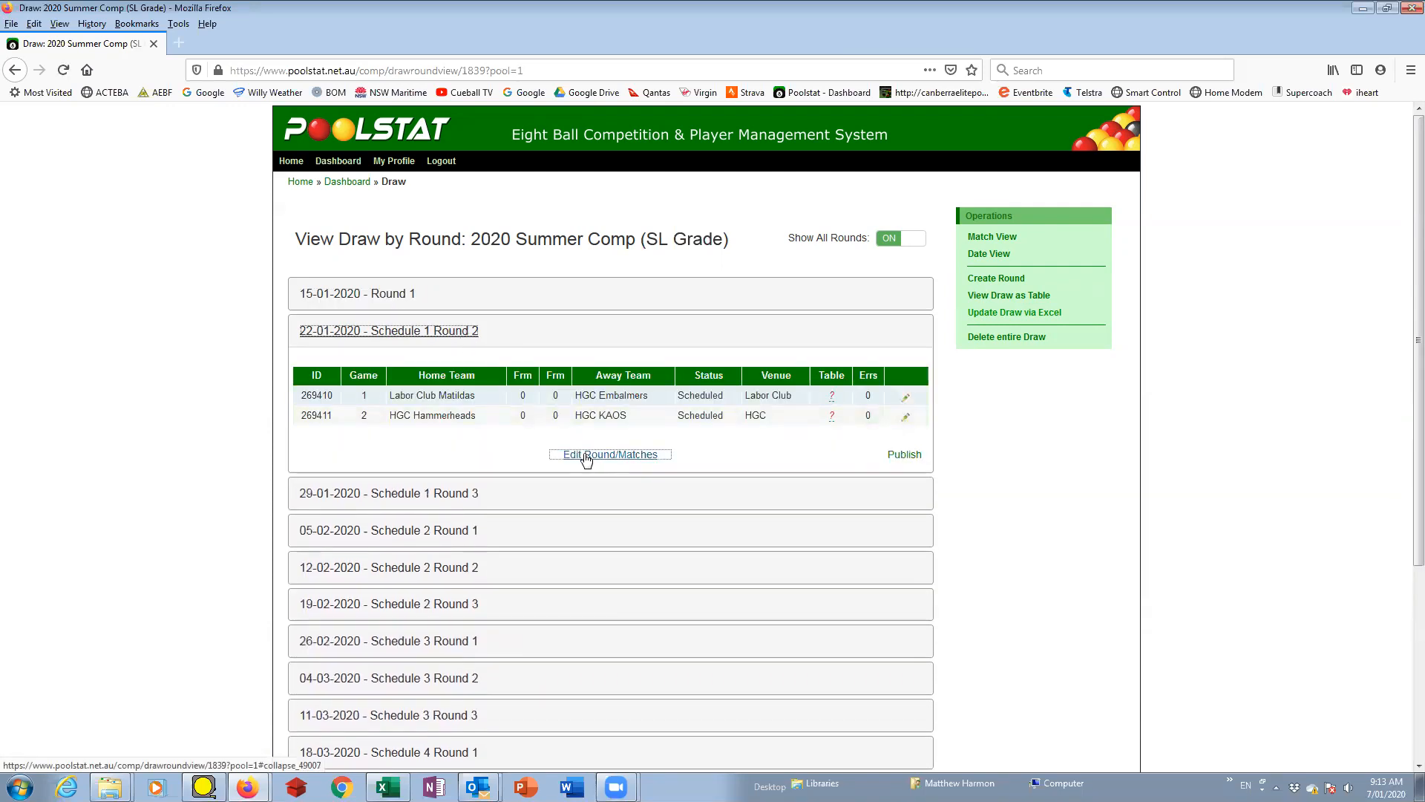
{"action": "left_click", "coordinate": [403, 267]}
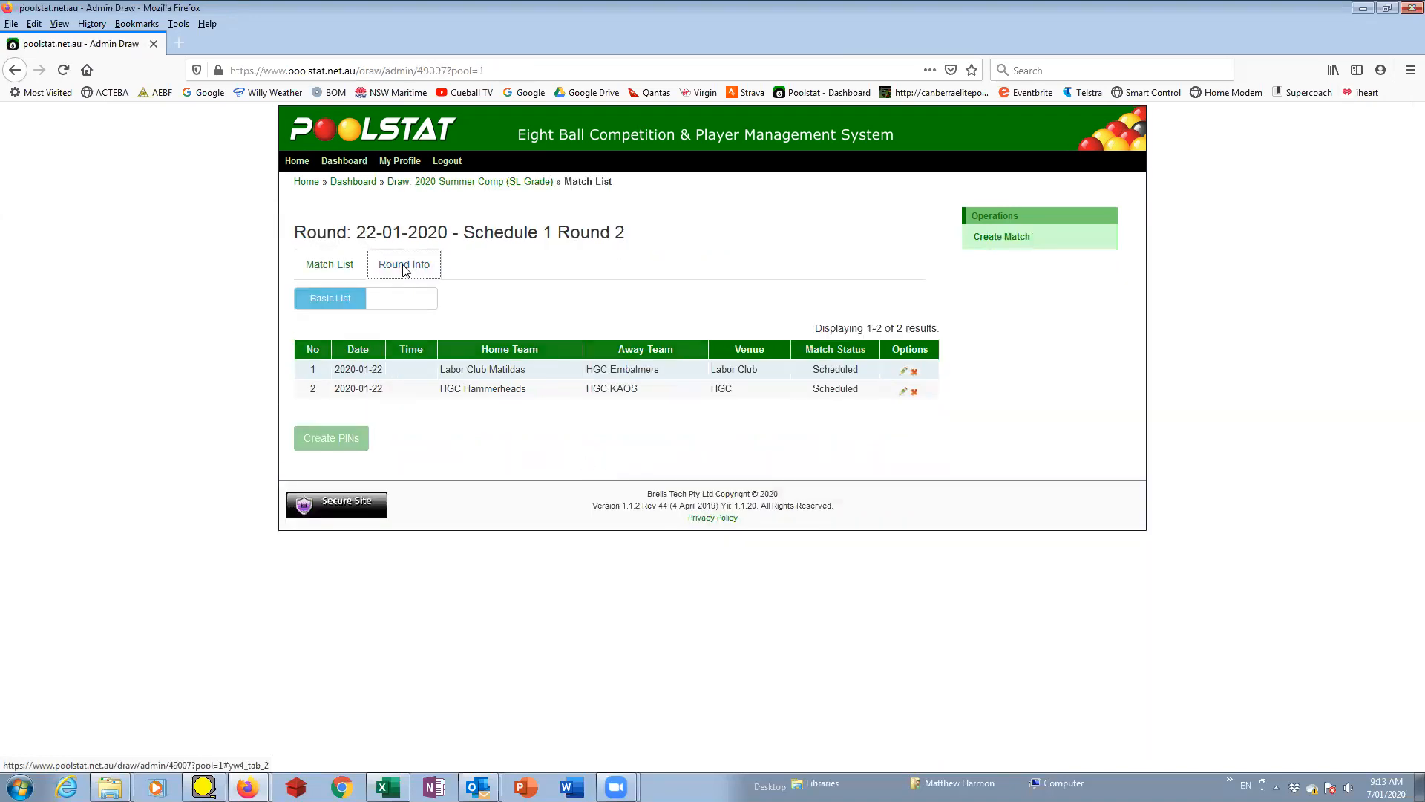